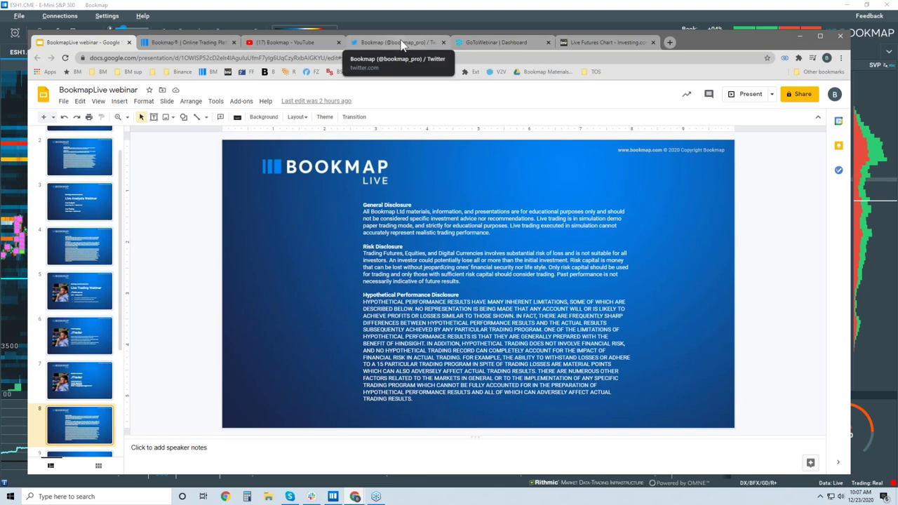
- Open the Bookmap Twitter profile and show the Christmas discount tweet
left_click(401, 43)
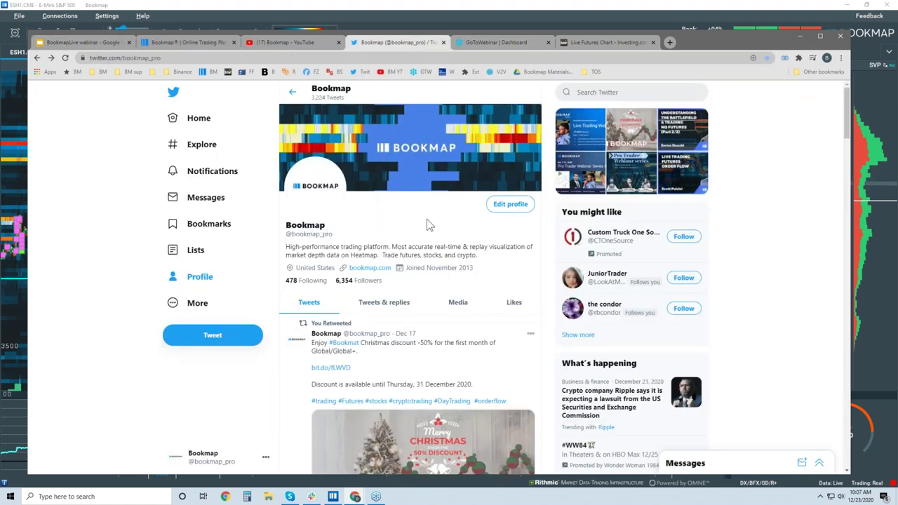
scroll(427, 219, "down", 2)
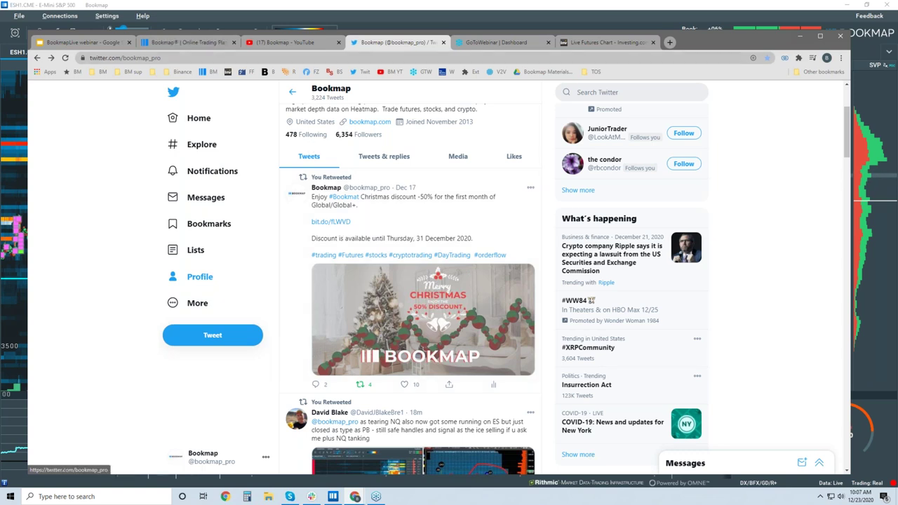
- Show the monthly plans in the pricing section of bookmap.com and review the Digital, Global and Global Plus prices
left_click(191, 42)
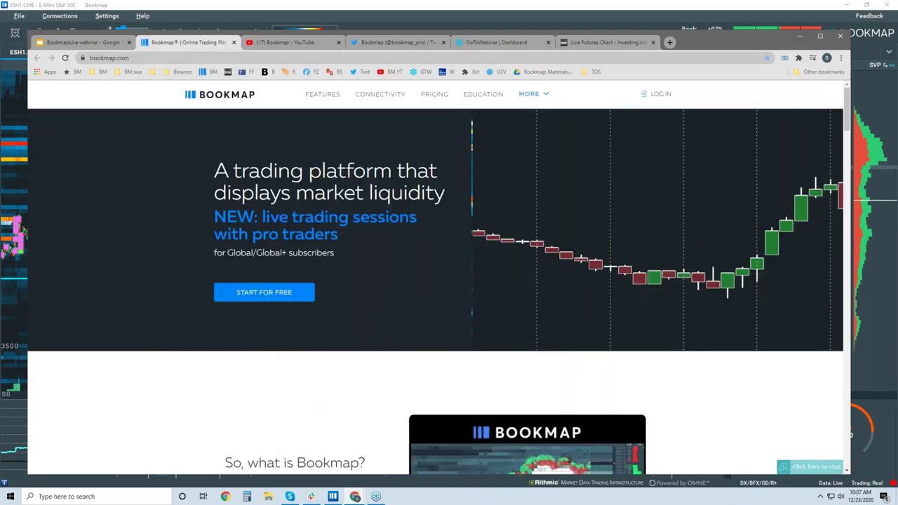
left_click(435, 96)
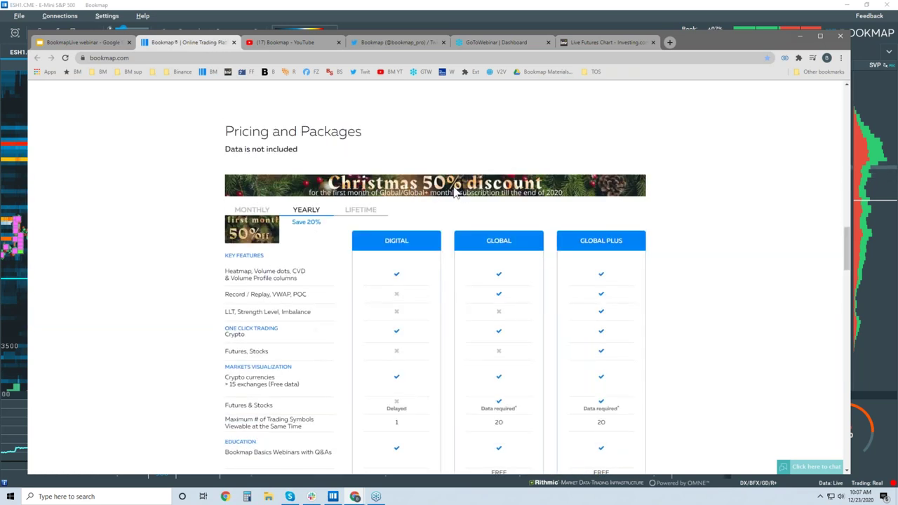
left_click(259, 214)
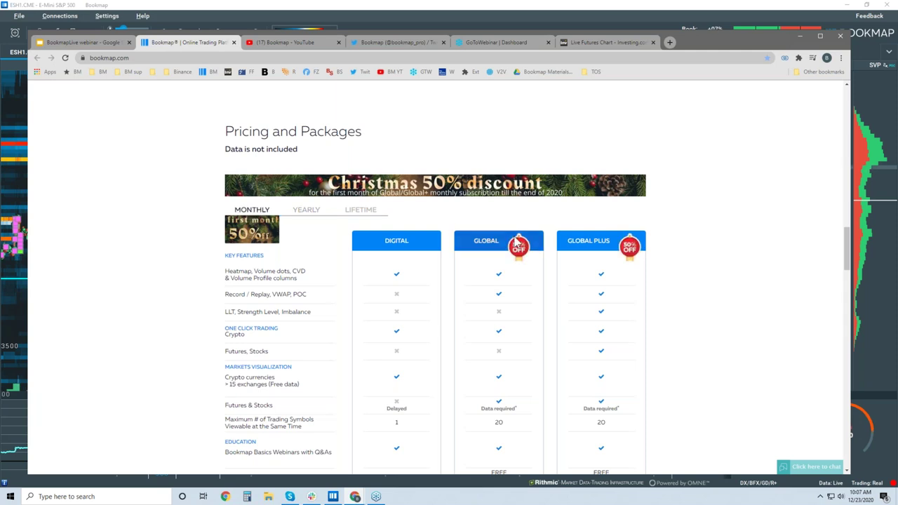
scroll(600, 223, "down", 1)
scroll(600, 223, "down", 2)
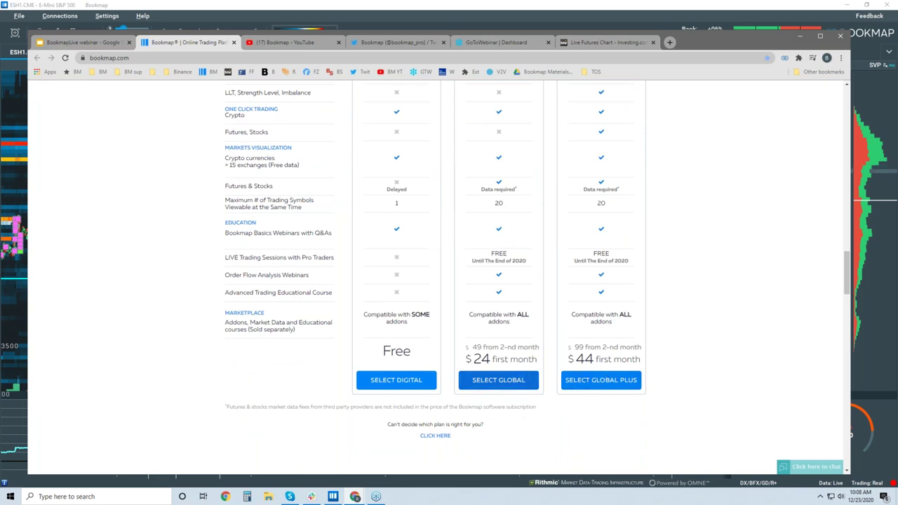
scroll(581, 173, "up", 2)
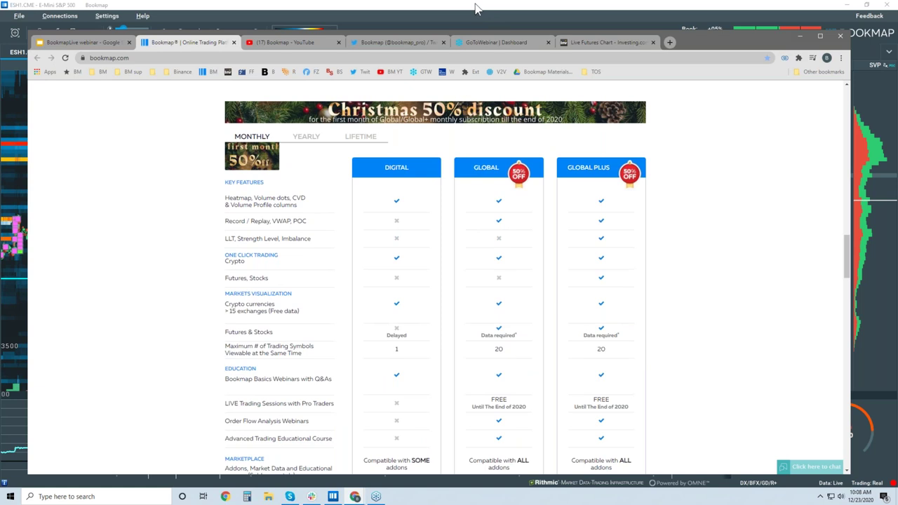
- Switch to Bookmap and set the Absorption indicator's traded volume threshold for ESH1.CME@RITHMIC to 200, applying the change
left_click(475, 8)
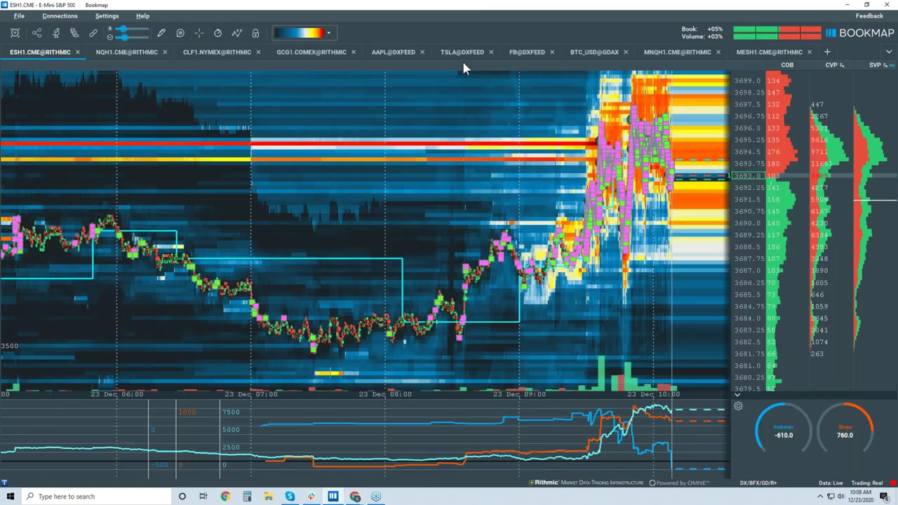
left_click(162, 33)
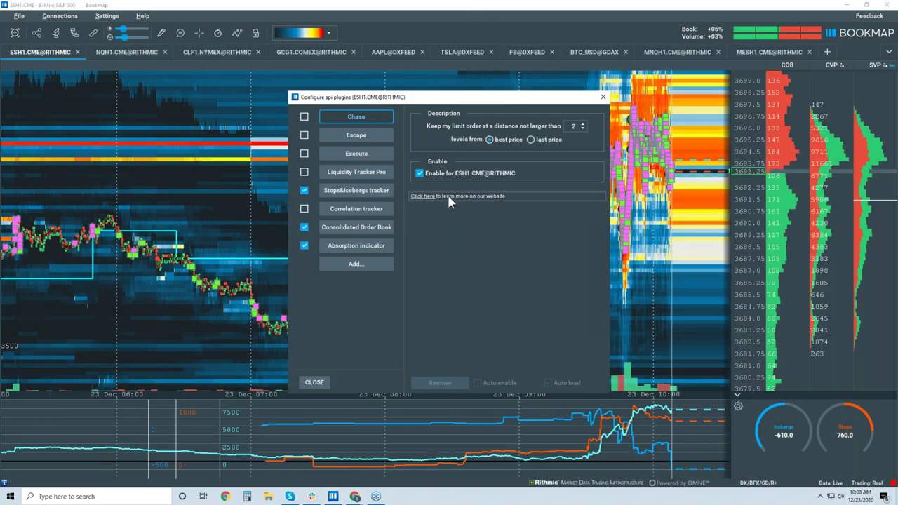
left_click(381, 240)
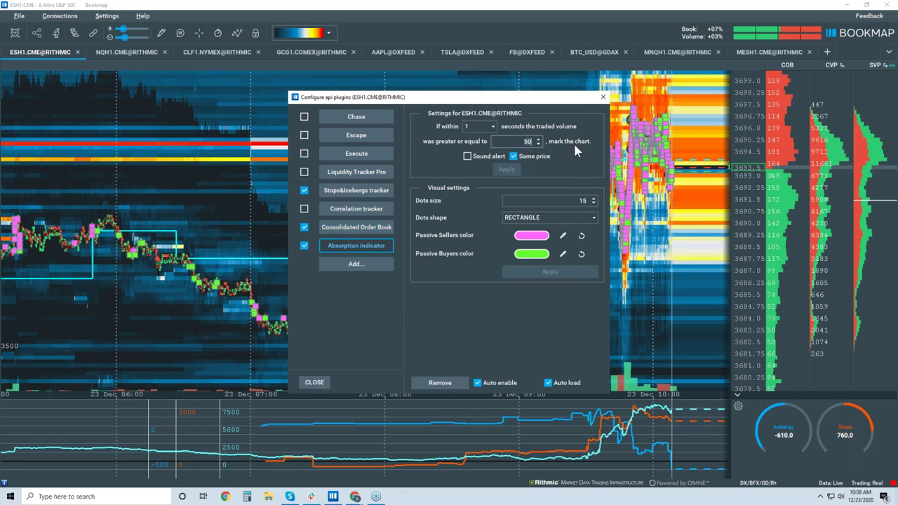
type("200")
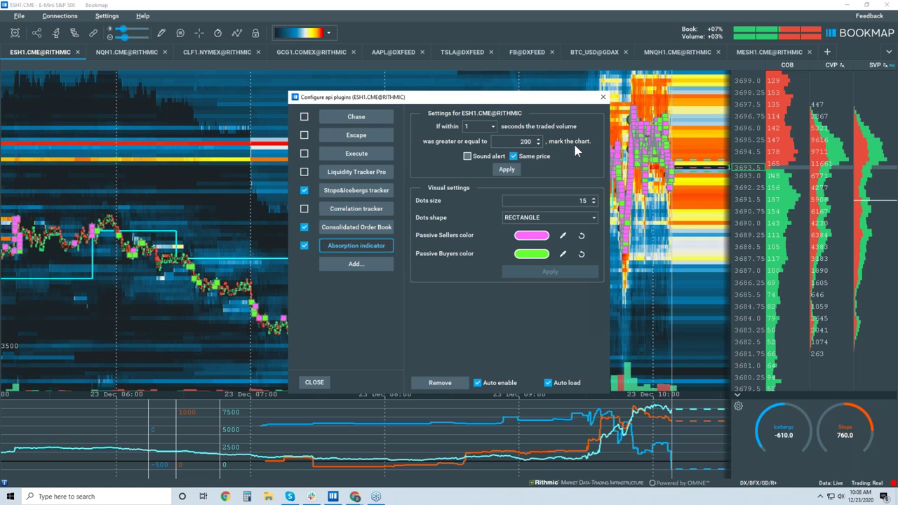
left_click(508, 170)
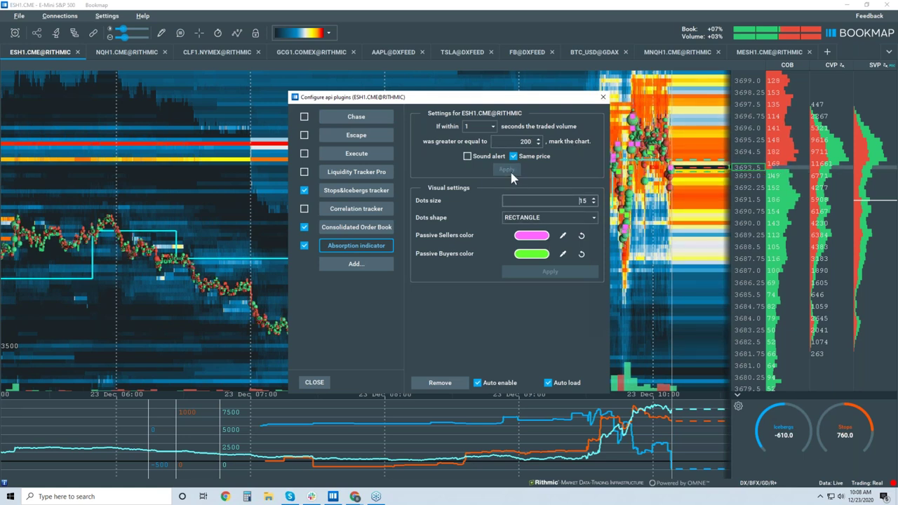
- Raise the Absorption indicator's traded volume threshold to 220, apply it and close the plugin configuration
left_click_drag(525, 141, 537, 145)
type("2")
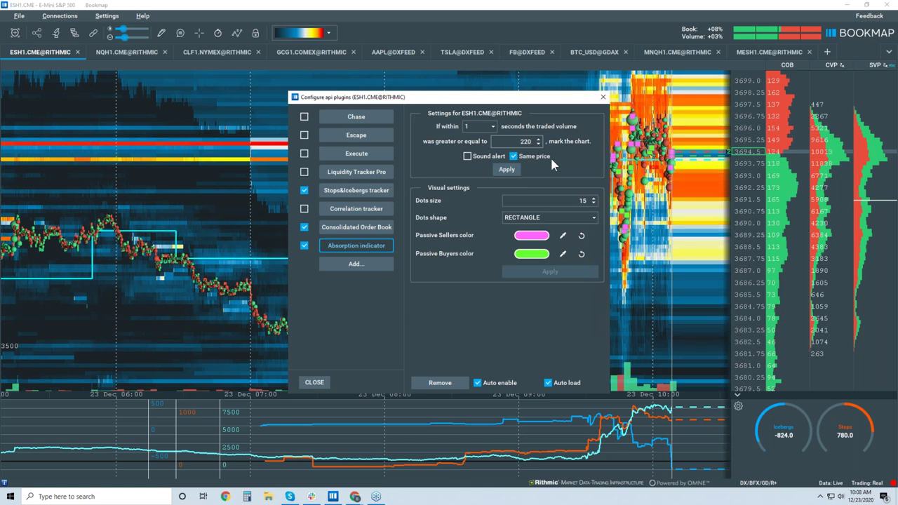
left_click(509, 174)
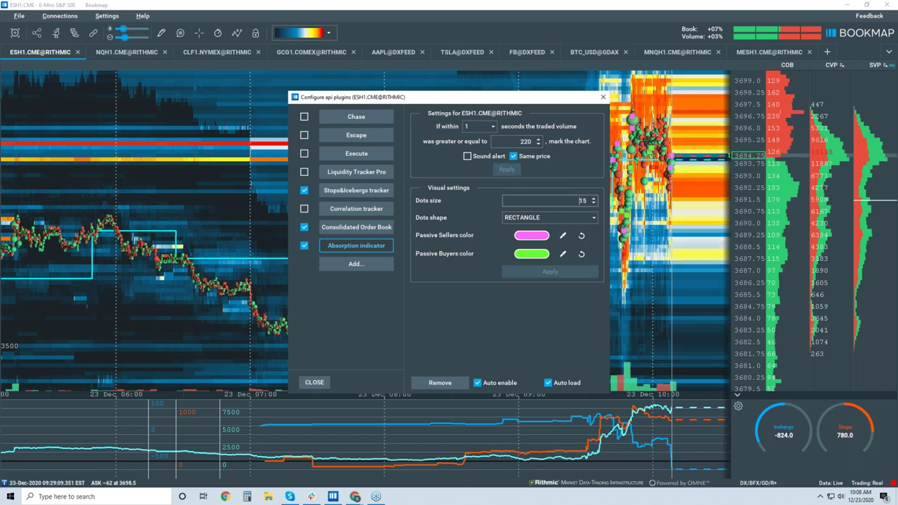
left_click(603, 98)
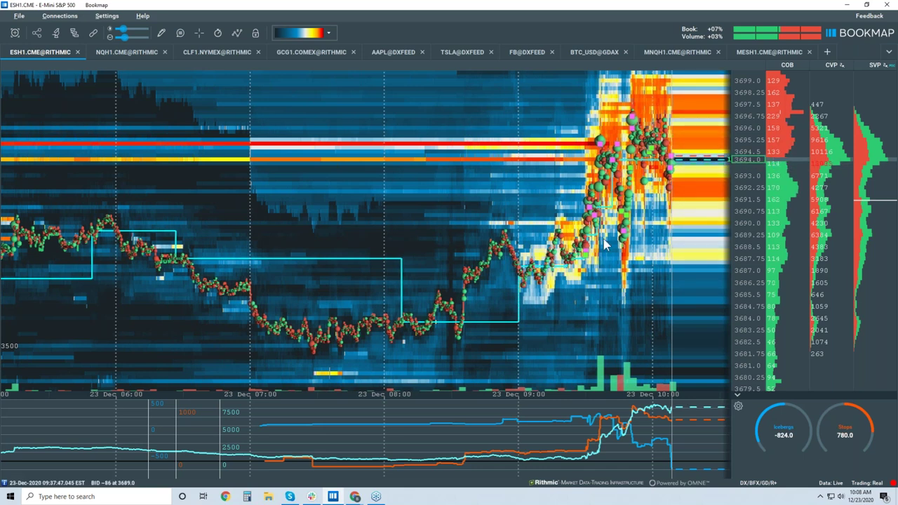
scroll(605, 244, "down", 2)
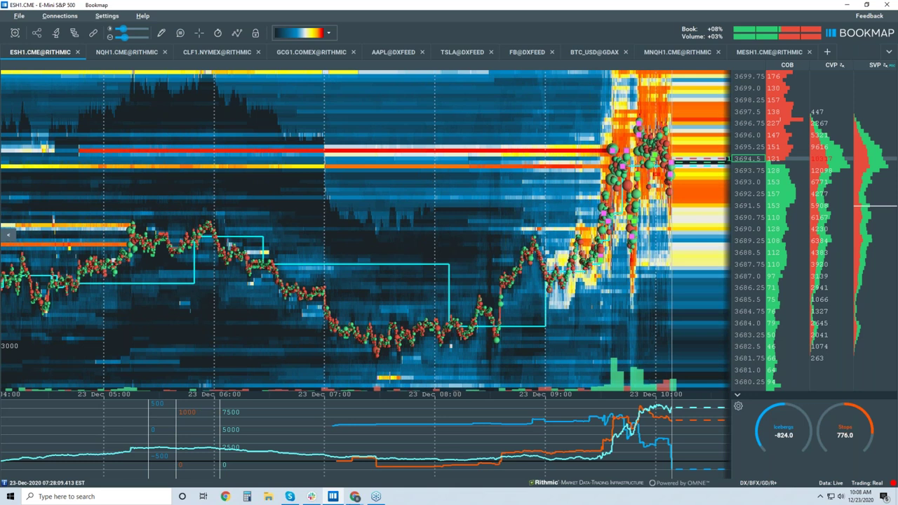
- Switch to the browser and examine the recent price history on the hourly S&P 500 Futures chart at Investing.com
left_click(355, 495)
left_click(402, 456)
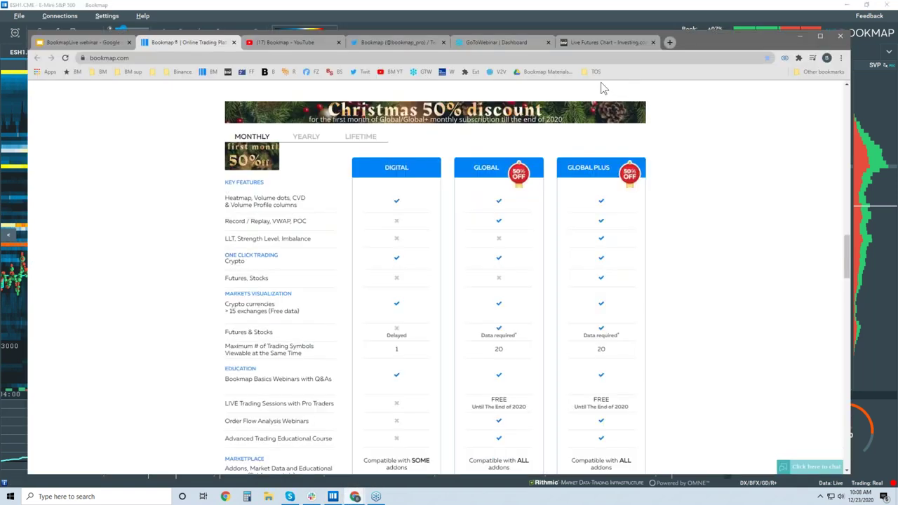
left_click(601, 44)
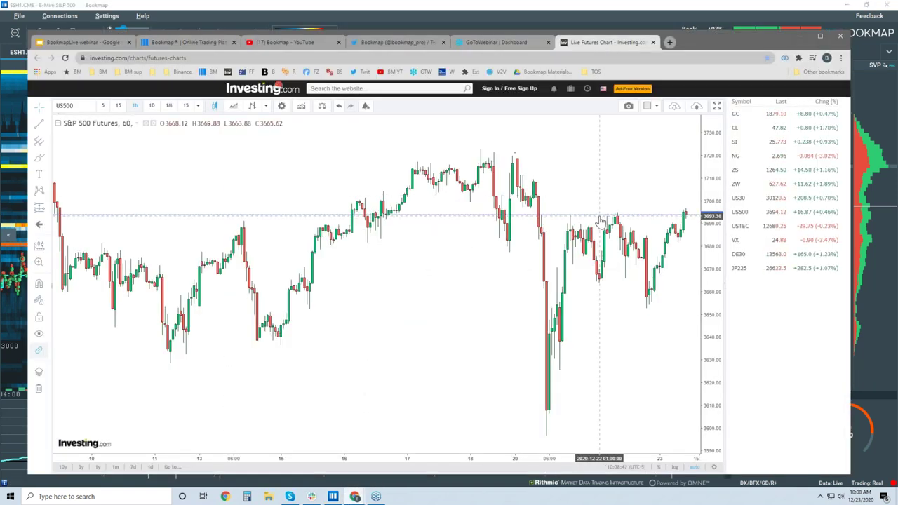
scroll(481, 226, "down", 3)
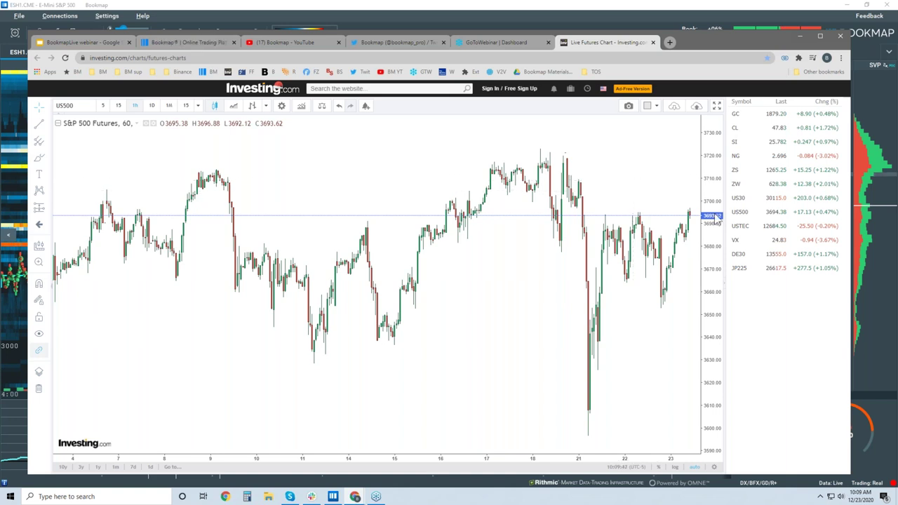
left_click(519, 7)
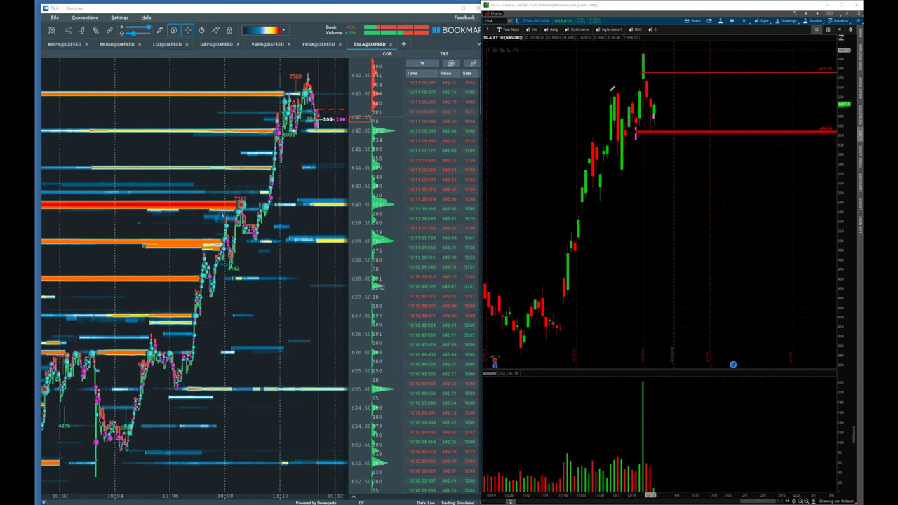
- Switch the TSLA chart in thinkorswim to the 180-day, 1-hour style and focus it on the recent uptrend
left_click(533, 32)
scroll(812, 143, "up", 5)
scroll(762, 122, "down", 4)
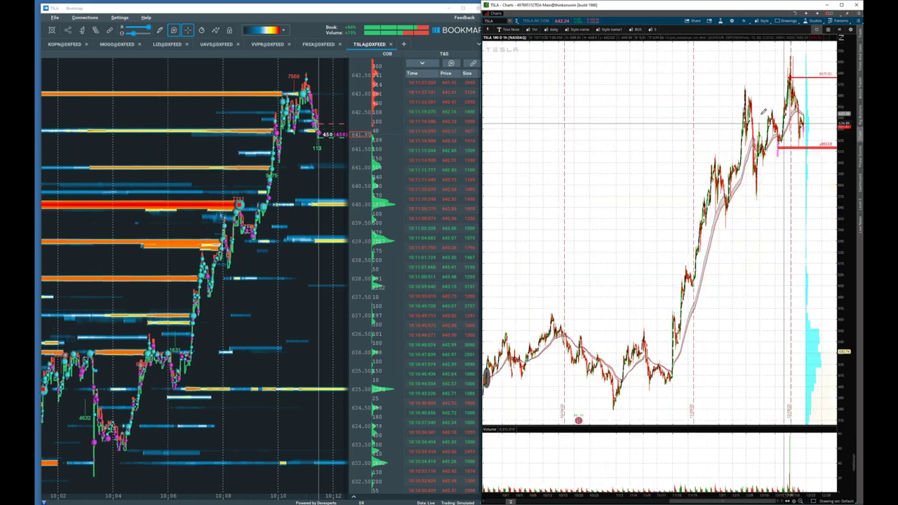
mouse_move(646, 121)
left_mouse_down()
mouse_move(835, 88)
mouse_move(837, 77)
left_mouse_up()
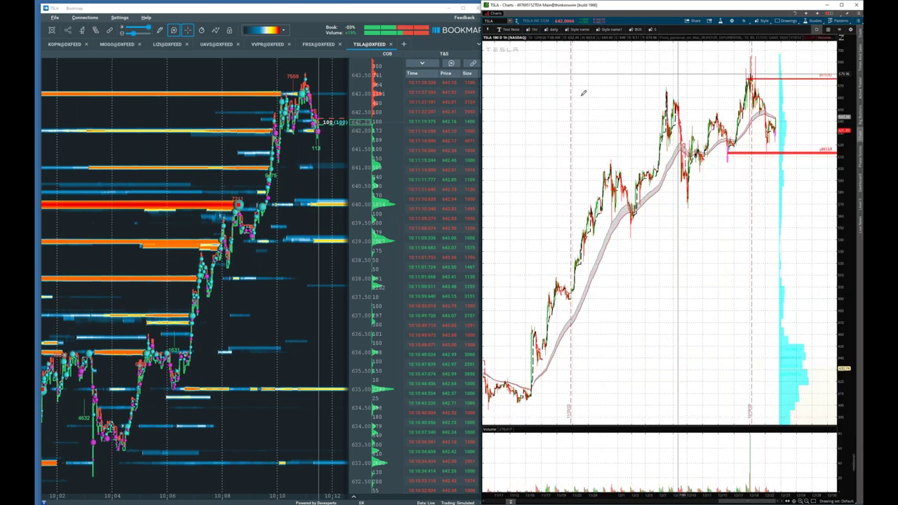
scroll(561, 116, "up", 2)
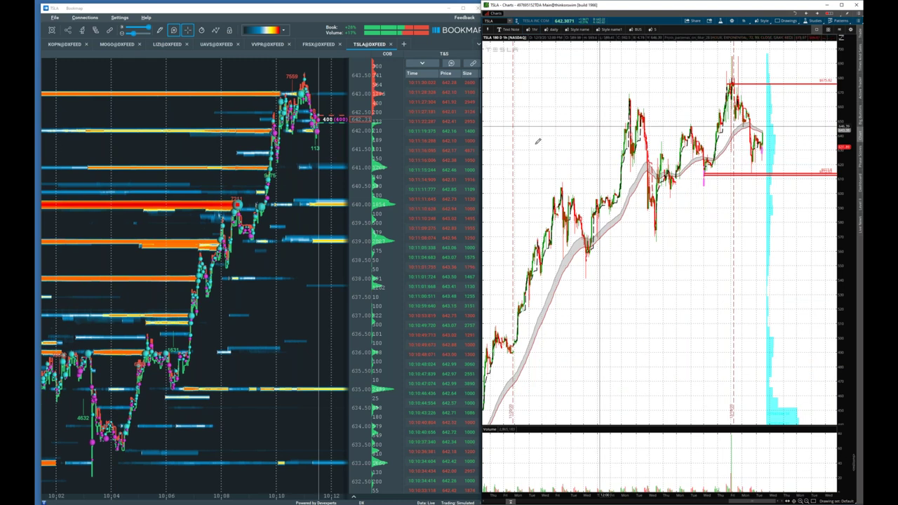
- Draw three ellipses on the hourly TSLA chart marking successive pullback lows below the moving average band
middle_click(596, 128)
left_click(601, 110)
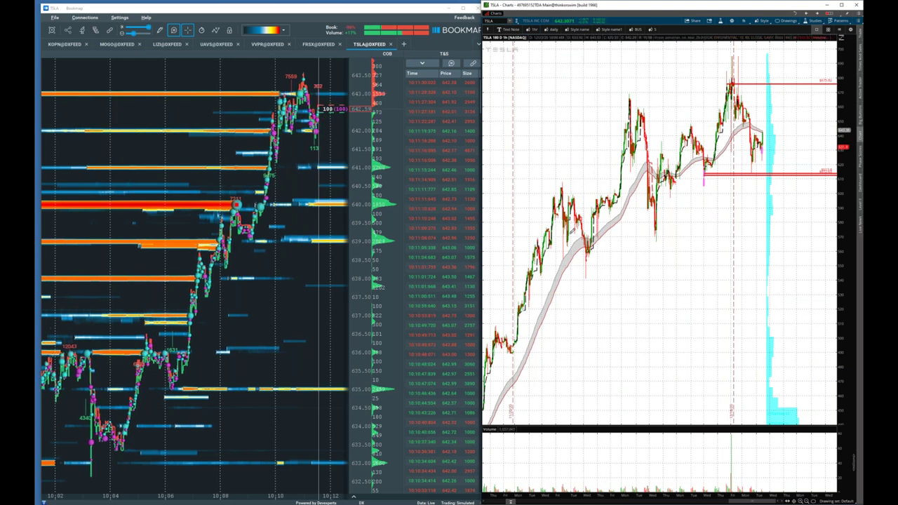
mouse_move(577, 245)
left_mouse_down()
mouse_move(609, 292)
mouse_move(602, 284)
left_mouse_up()
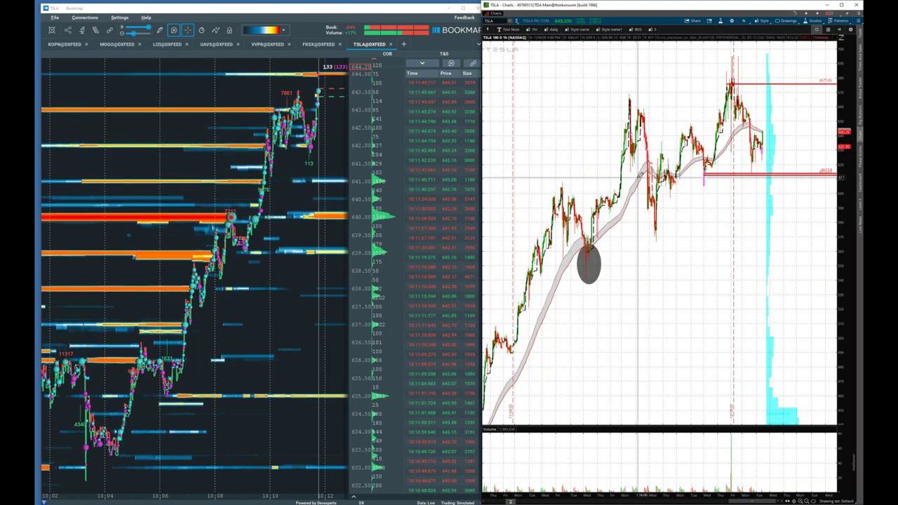
left_click_drag(638, 177, 672, 258)
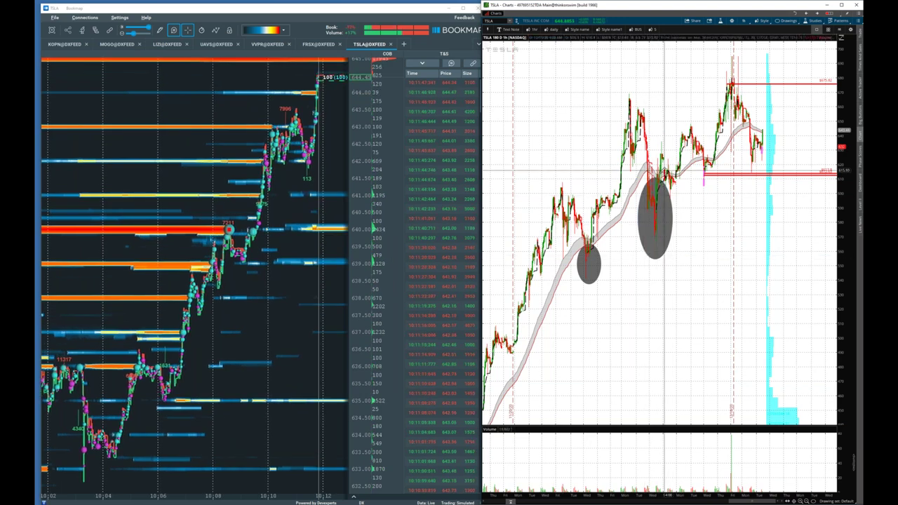
left_click_drag(700, 160, 732, 188)
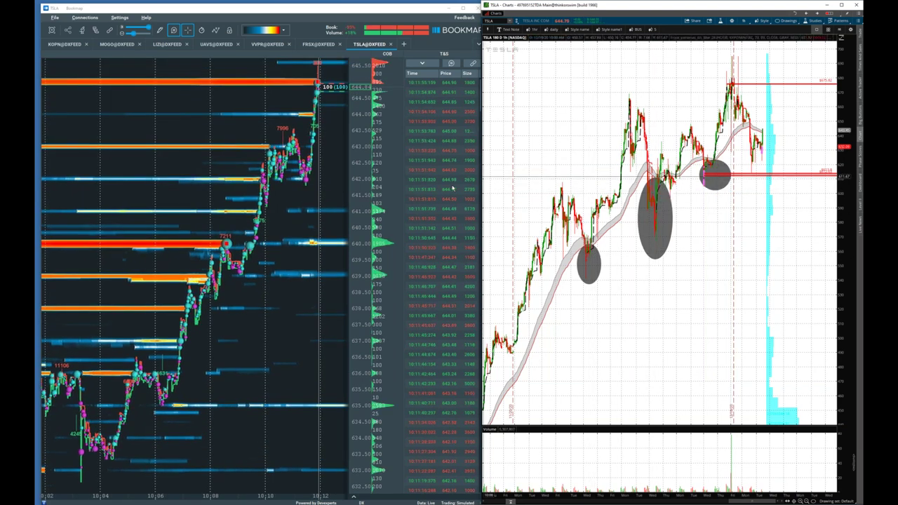
- Turn off the Absorption indicator's sound alert for TSLA@DXFEED in Bookmap and close the plugin configuration
left_click(120, 17)
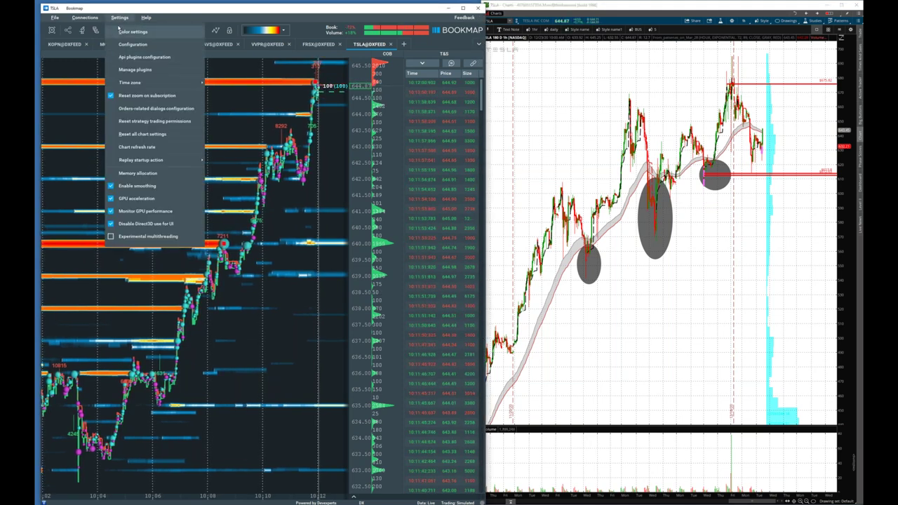
left_click(141, 8)
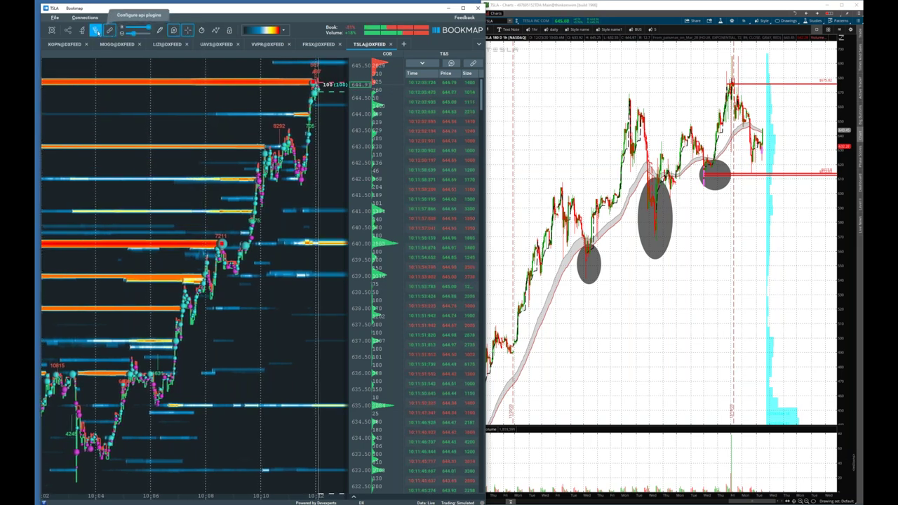
left_click(109, 31)
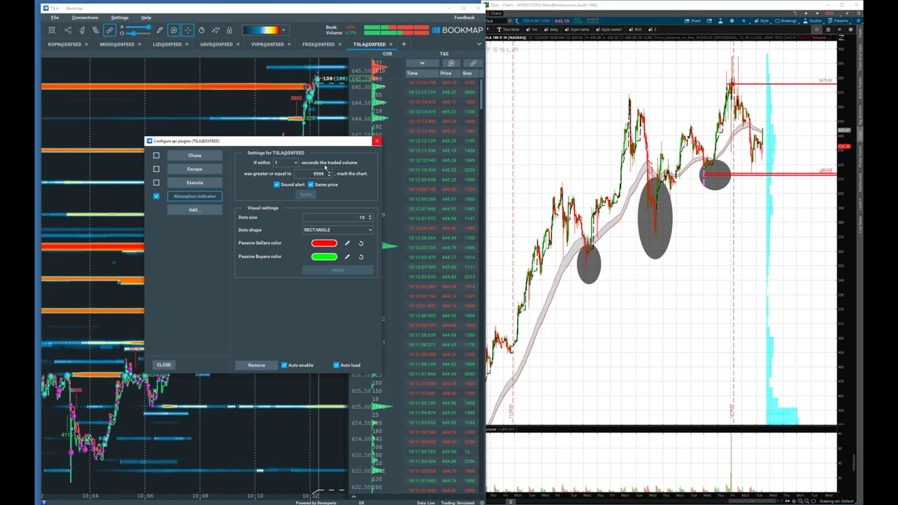
left_click(276, 184)
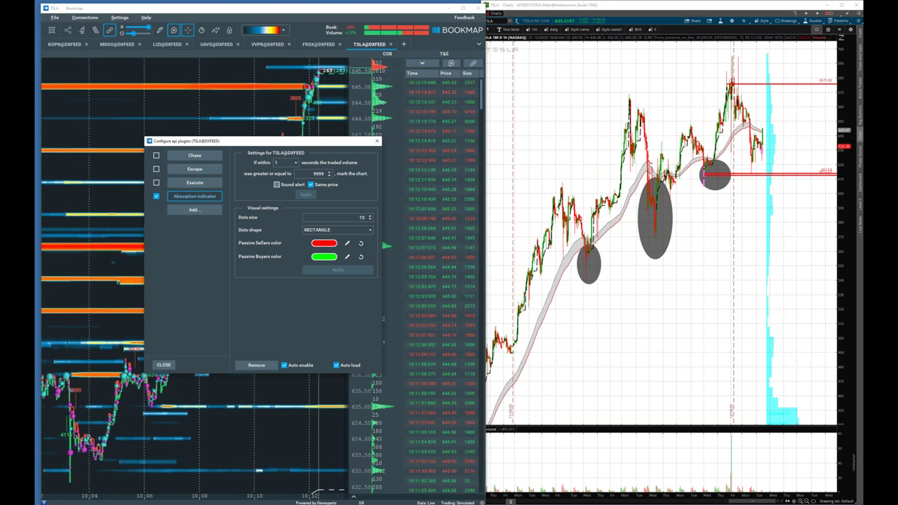
left_click(164, 364)
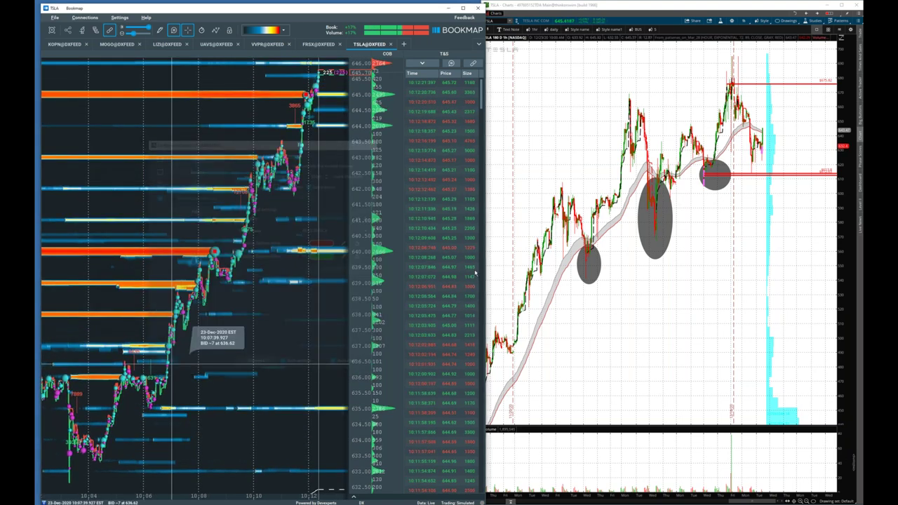
- Mark the most recent TSLA pullback in thinkorswim with an ellipse and switch the chart to the 1-day, 1-minute style
left_click(740, 132)
left_click(782, 172)
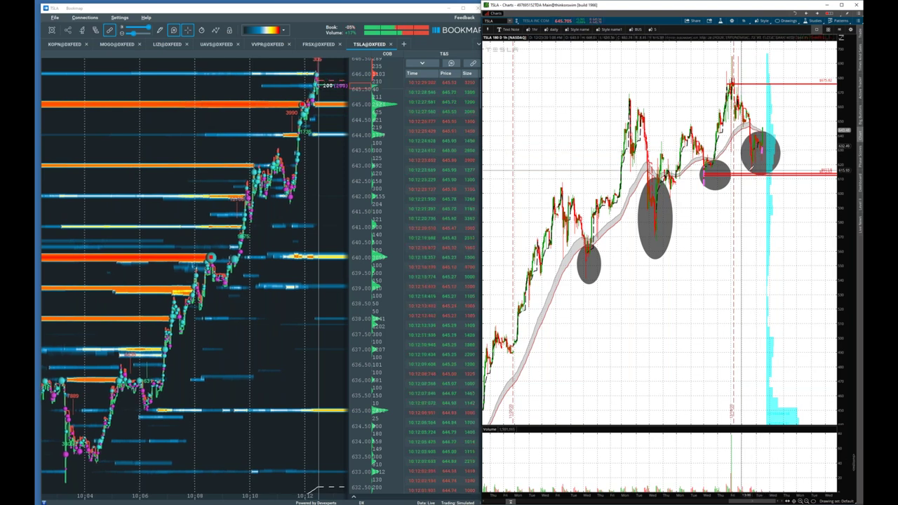
left_click_drag(659, 94, 841, 80)
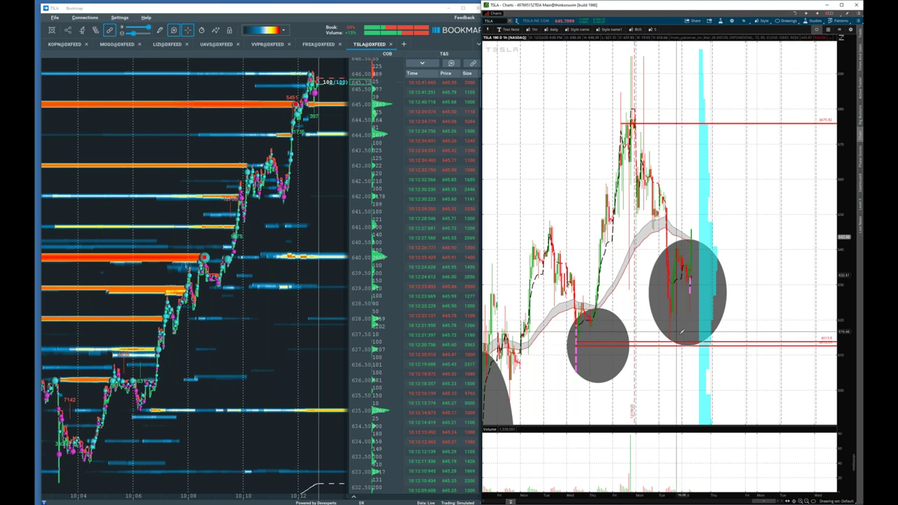
left_click(602, 30)
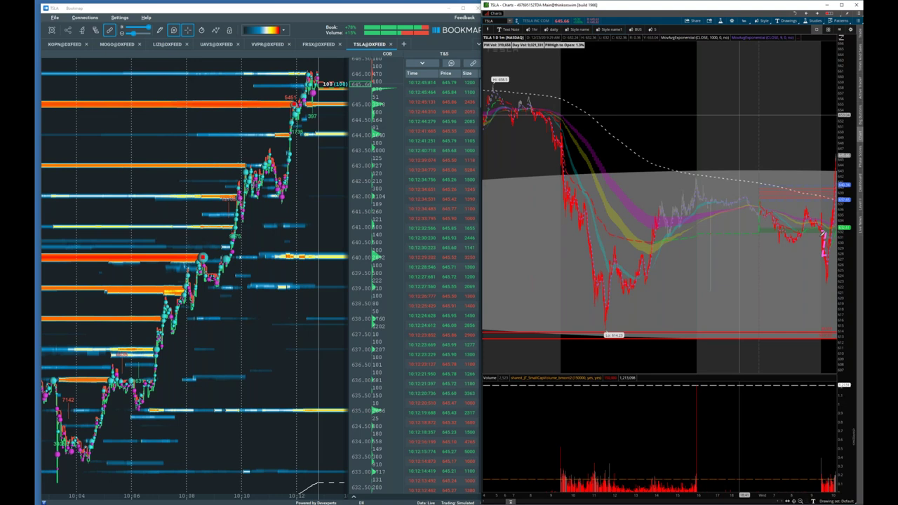
- Clear all drawings in the Default set from the TSLA 1-minute chart and focus it on the current session
right_click(629, 287)
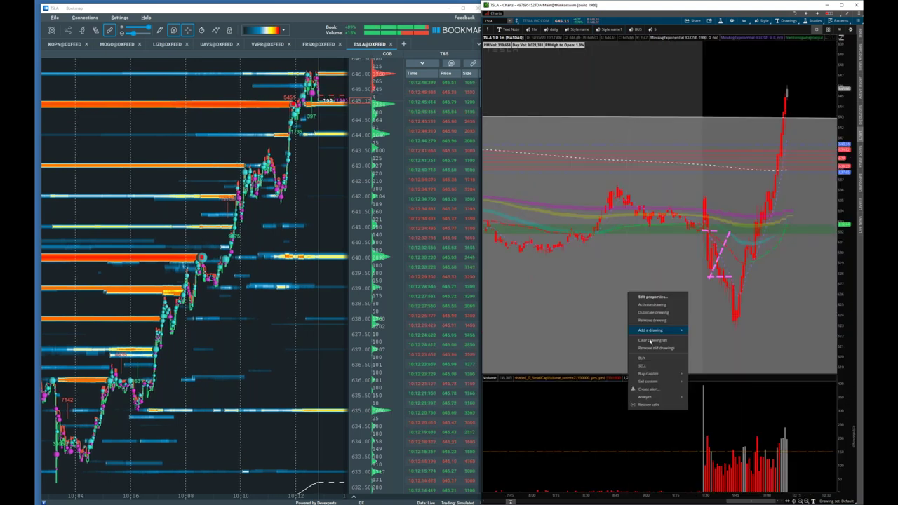
left_click(654, 342)
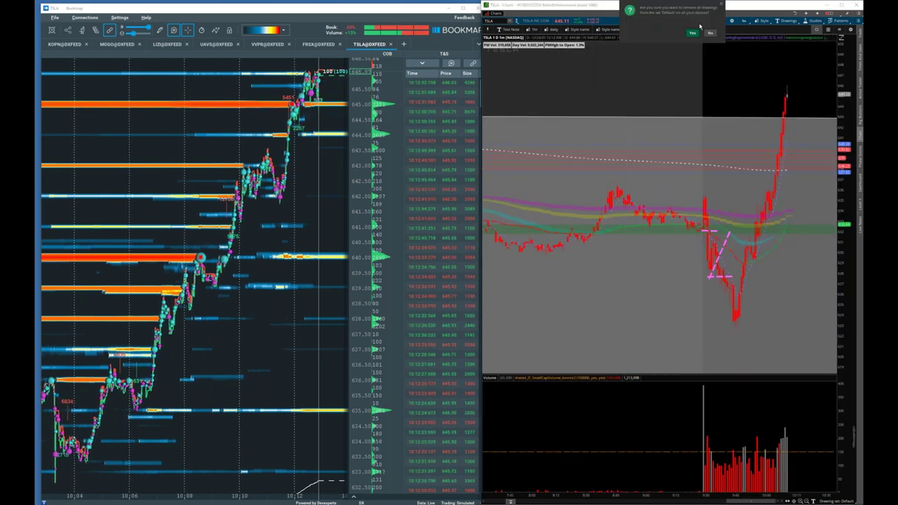
left_click(692, 33)
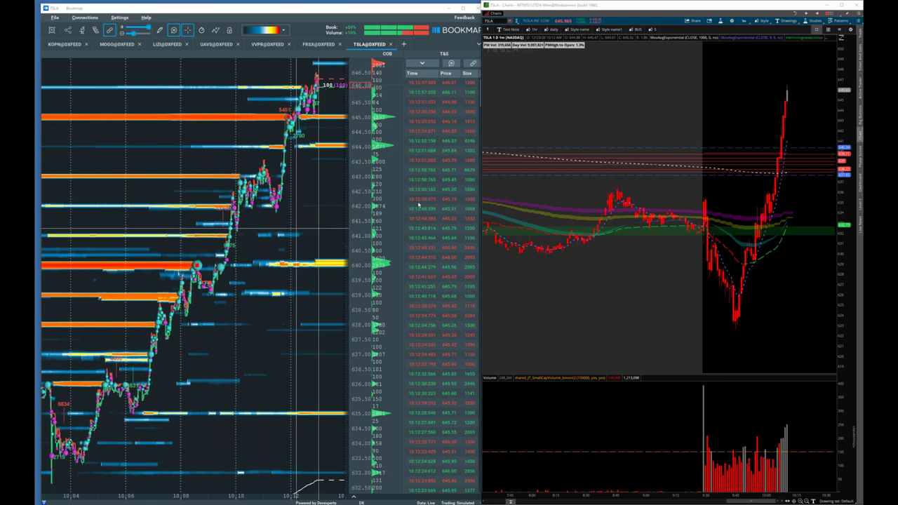
left_click_drag(665, 148, 802, 175)
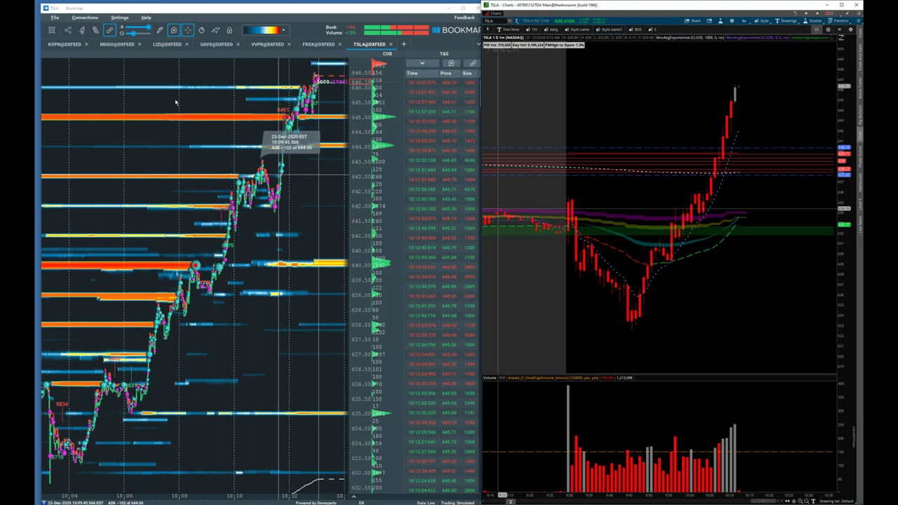
- Draw a horizontal line across the 09:30 opening price, at about 632.50, on the TSLA heatmap in Bookmap
scroll(140, 218, "down", 3)
left_click_drag(139, 229, 260, 224)
left_click_drag(188, 235, 407, 191)
left_click_drag(203, 223, 220, 199)
scroll(279, 218, "up", 3)
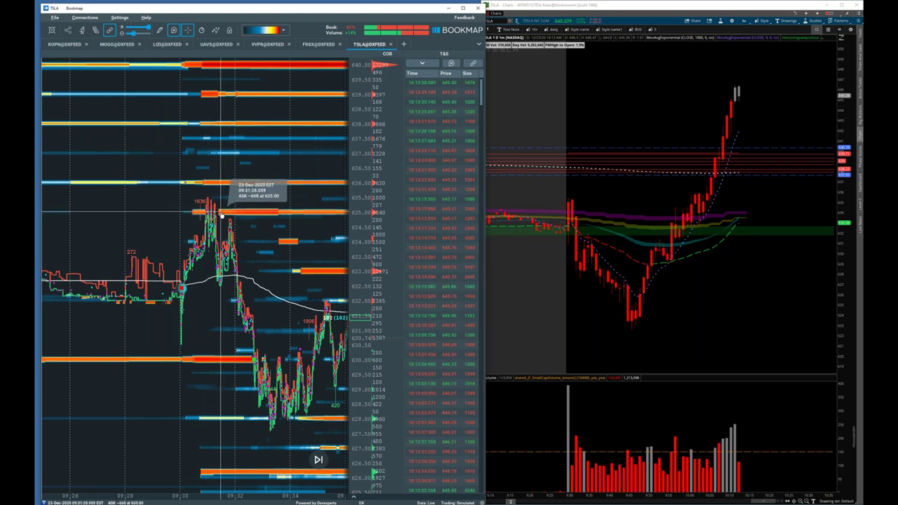
left_click(159, 30)
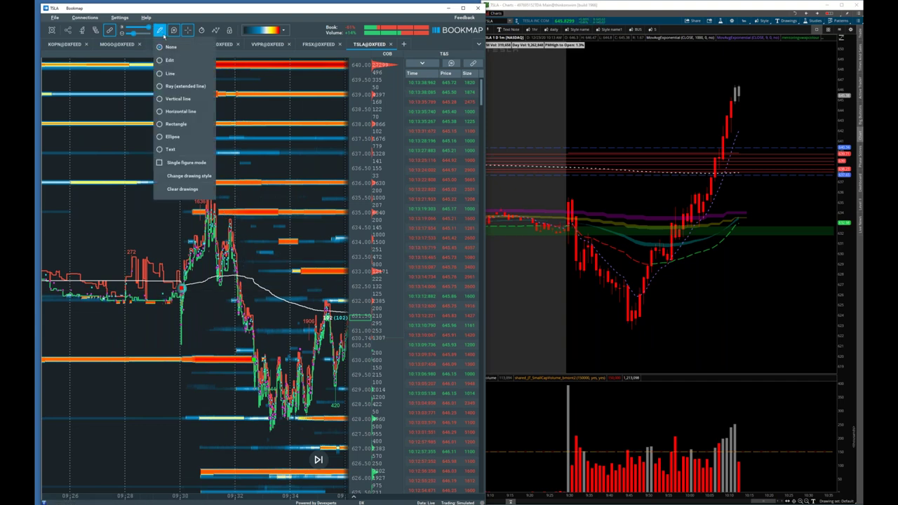
left_click(170, 73)
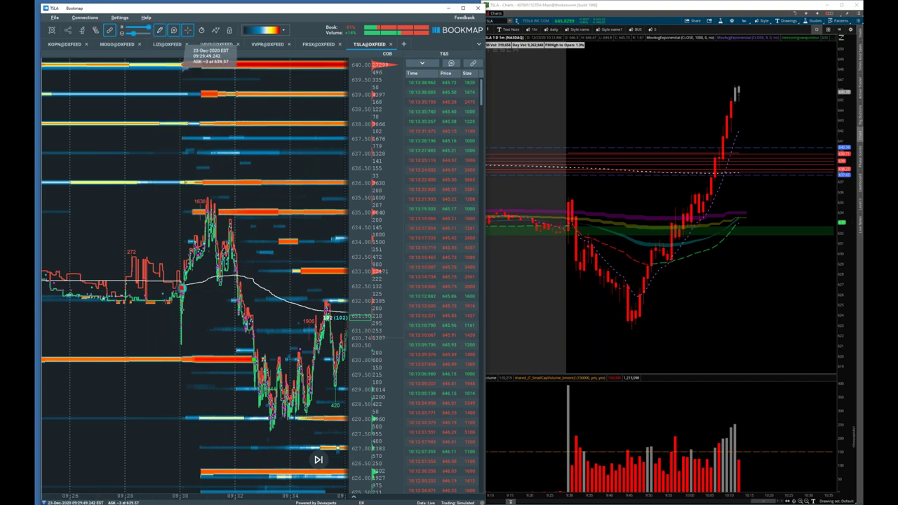
left_click(181, 287)
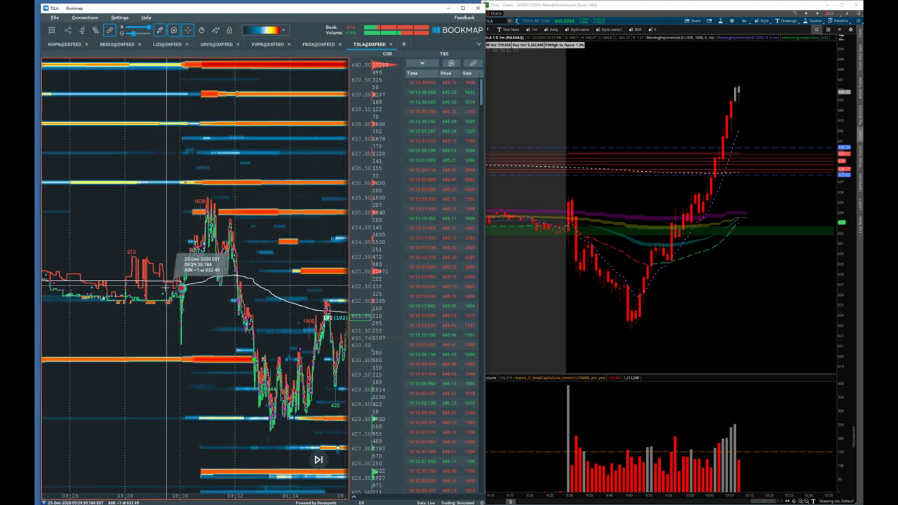
left_click(270, 286)
- Set the drawing line width to 10 and redraw the opening-price line in that thicker style over the thin one
left_click(160, 30)
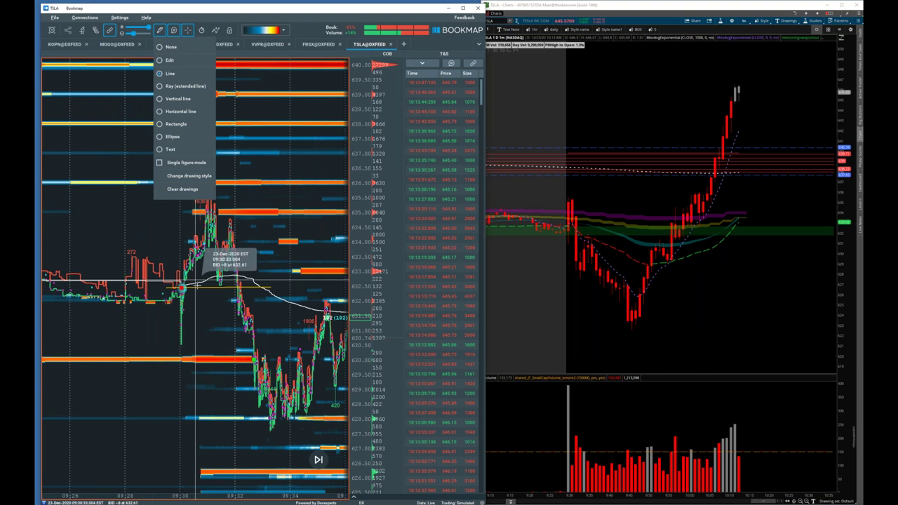
left_click(189, 175)
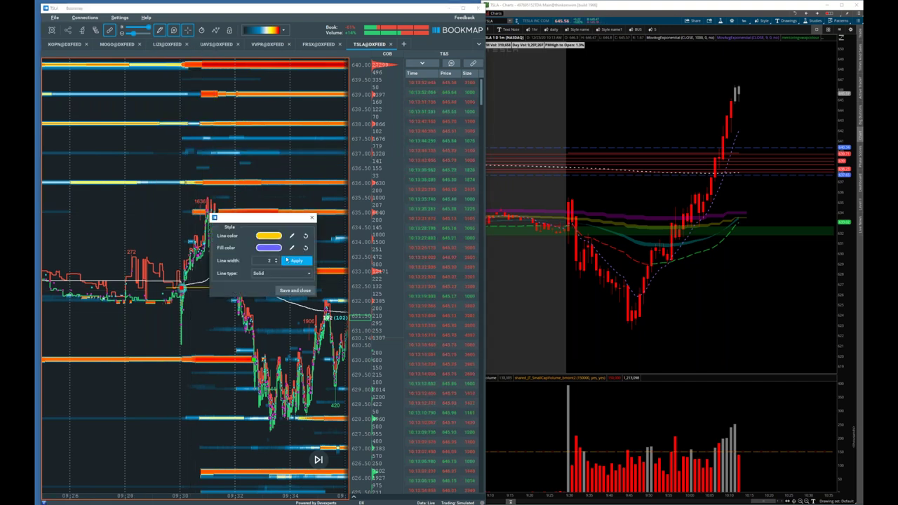
left_click(276, 259)
left_click(277, 258)
left_click(276, 258)
left_click(277, 258)
left_click(277, 258)
left_click(294, 260)
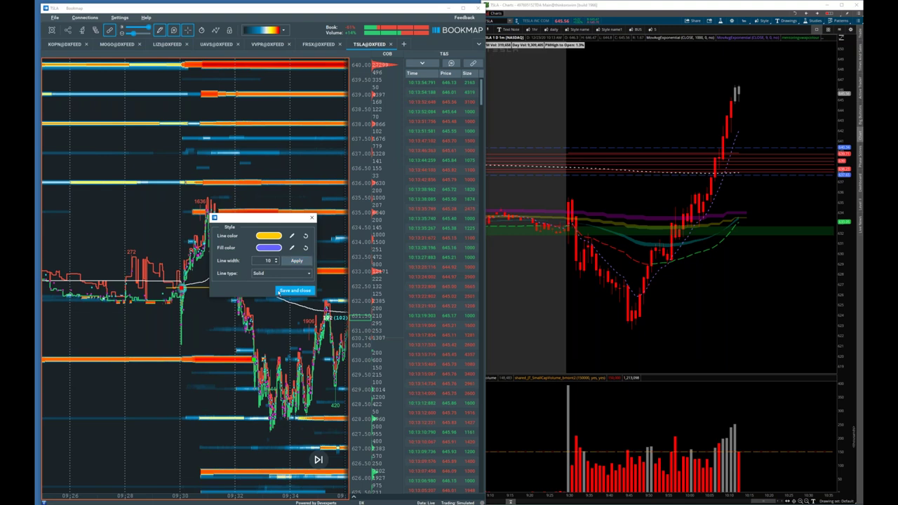
left_click(281, 292)
mouse_move(170, 288)
left_mouse_down()
mouse_move(282, 278)
mouse_move(280, 286)
left_mouse_up()
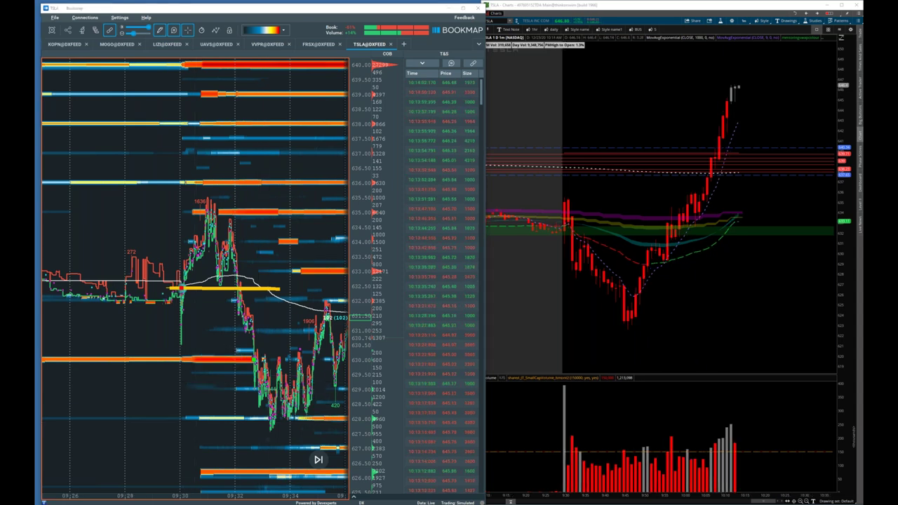
- Show the TSLA trade image in the browser and close it, and draw two slanted lines pointing at the opening peak and the following drop
left_click_drag(0, 210, 636, 65)
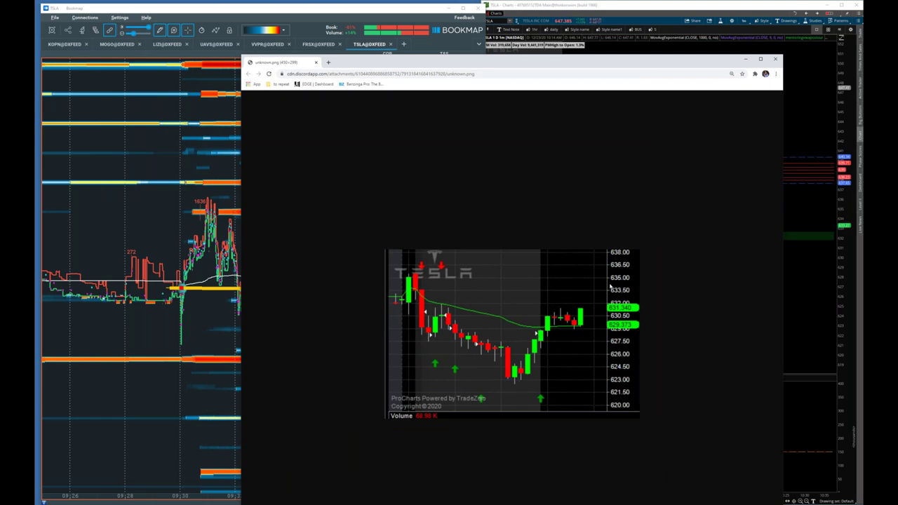
left_click(776, 60)
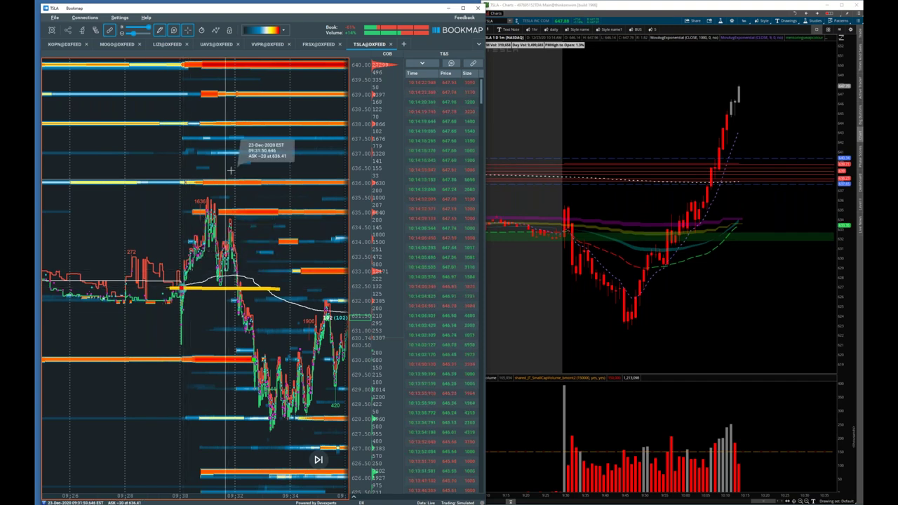
left_click_drag(230, 170, 220, 205)
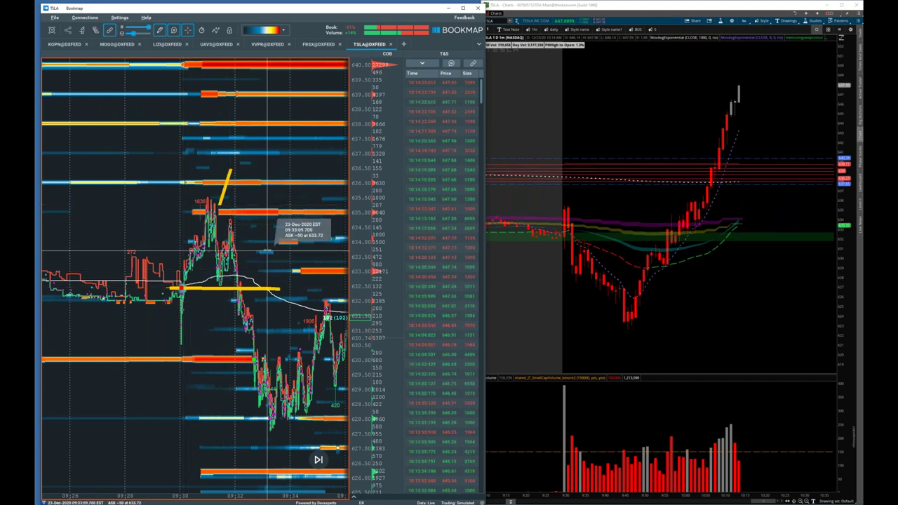
mouse_move(283, 248)
left_mouse_down()
mouse_move(244, 276)
mouse_move(244, 286)
left_mouse_up()
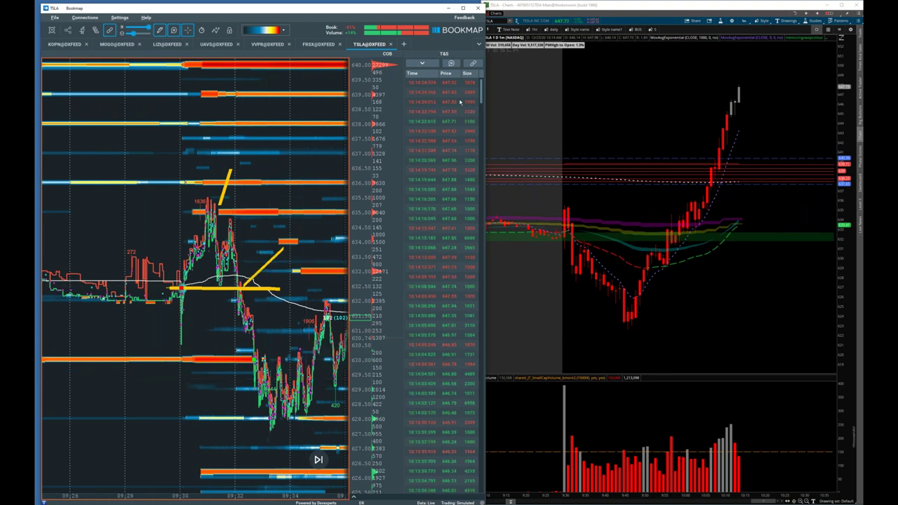
- Show the Time & Sales size filter settings, collapse them again, and switch off Bookmap's line drawing mode
left_click(427, 65)
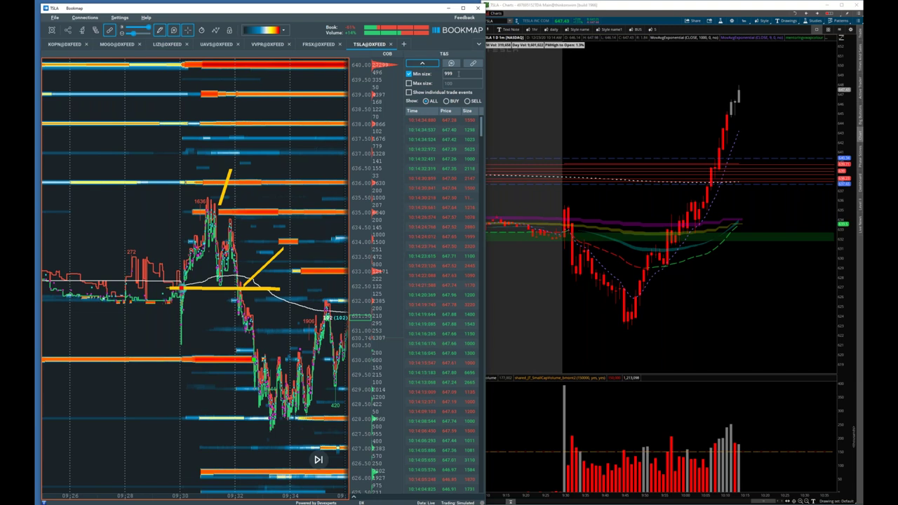
left_click(423, 64)
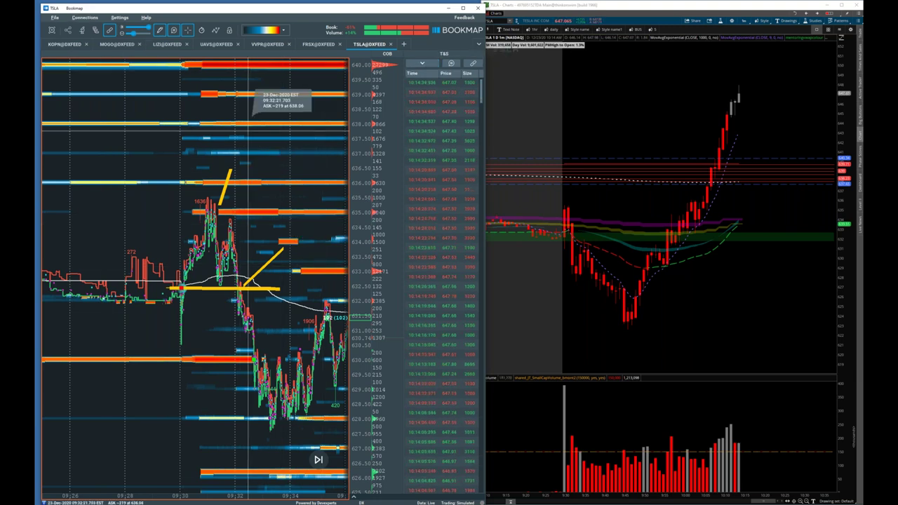
left_click(160, 31)
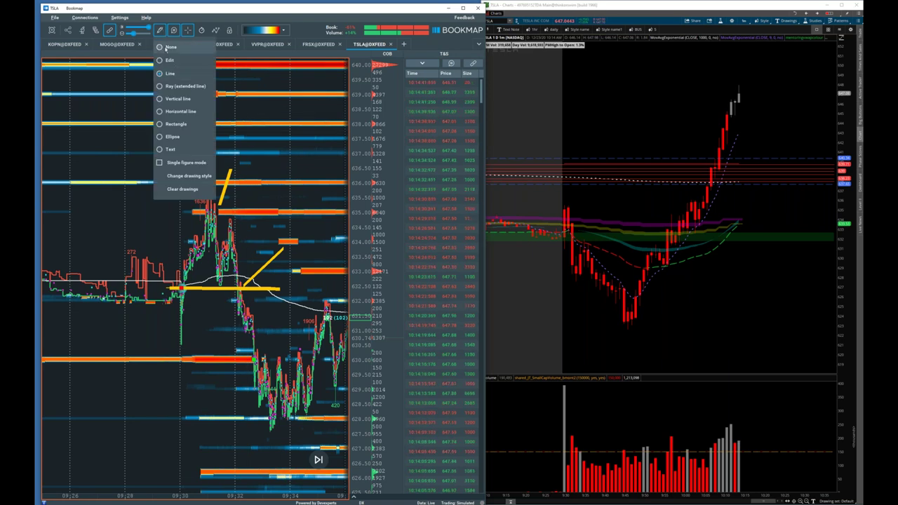
left_click(171, 48)
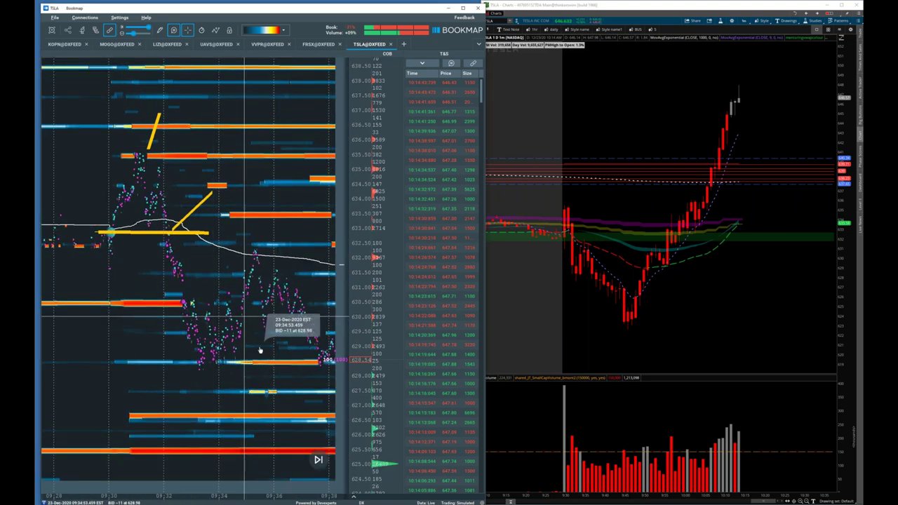
- Examine the TSLA heatmap from the post-open sell-off through the reversal low, and return to the live price
left_click_drag(260, 350, 224, 286)
scroll(225, 286, "down", 2)
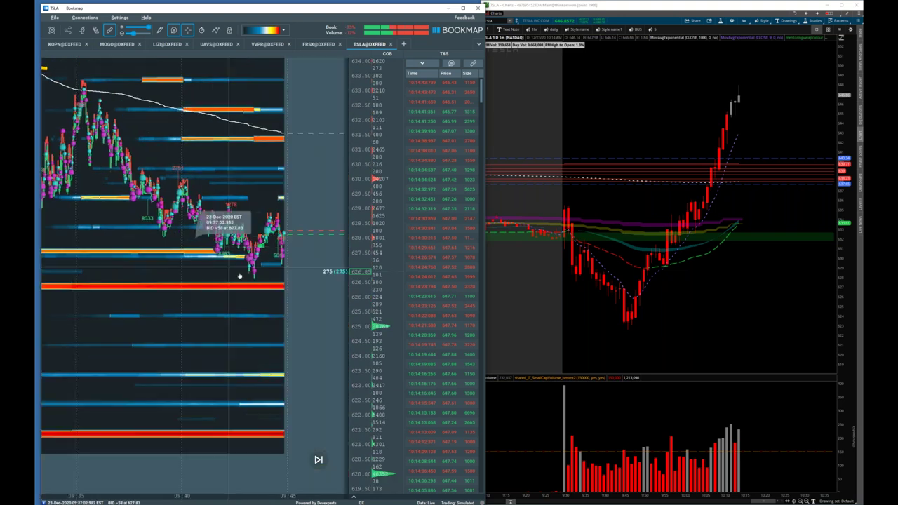
scroll(272, 354, "down", 2)
left_click_drag(273, 354, 135, 325)
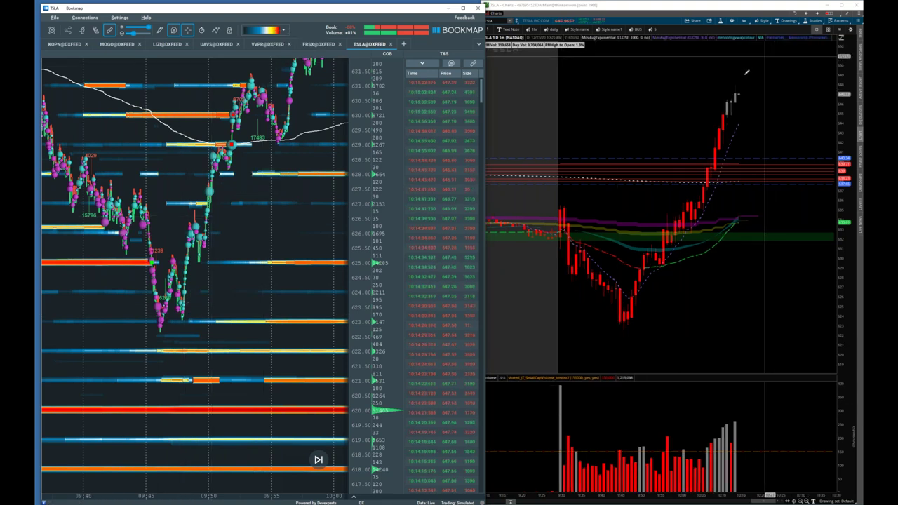
scroll(251, 207, "up", 2)
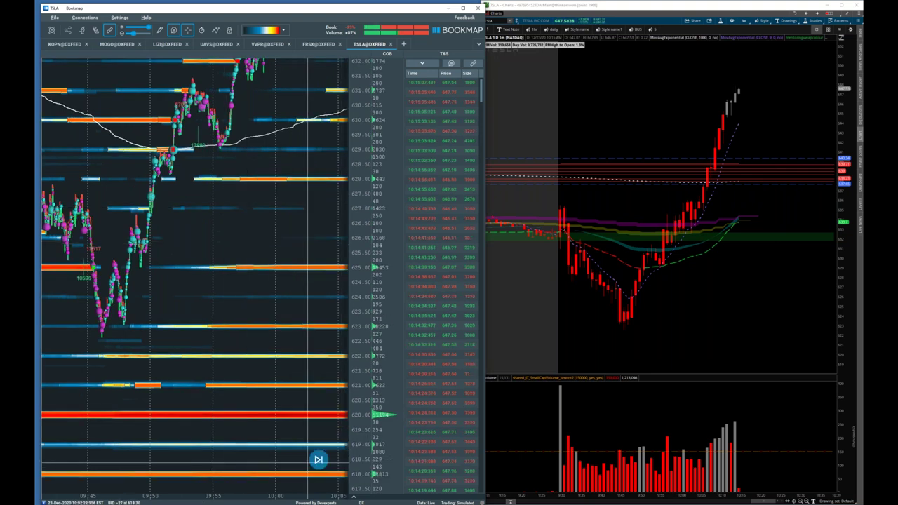
left_click(318, 459)
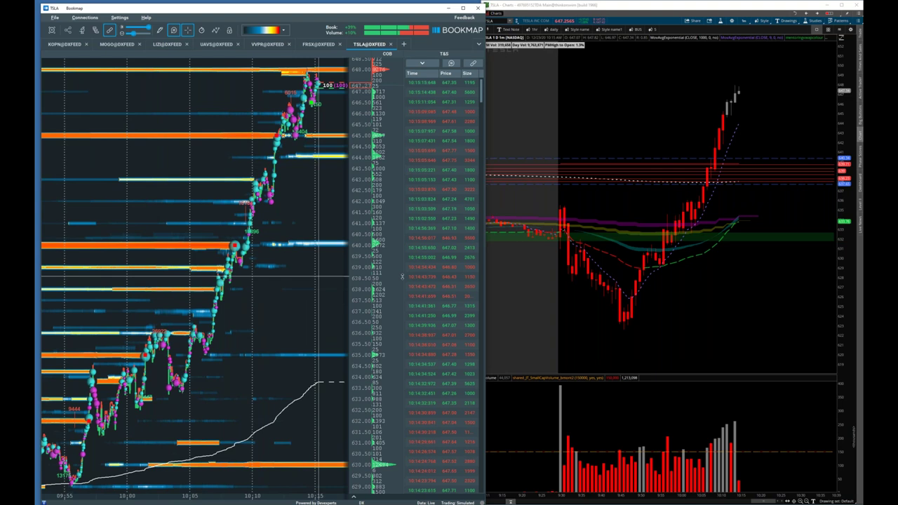
scroll(402, 276, "up", 2)
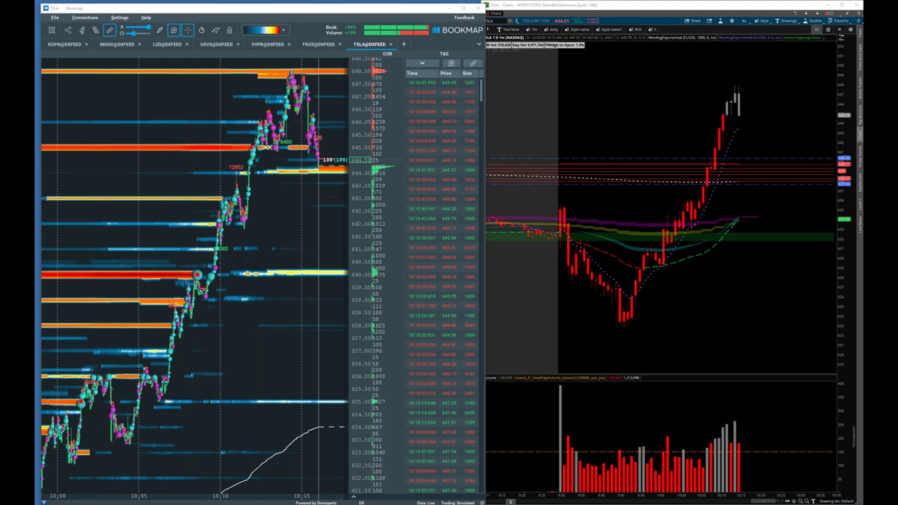
- Switch the thinkorswim TSLA chart to the 180-day, 1-hour style and mark the latest candle at the moving average band with an ellipse
left_click(543, 27)
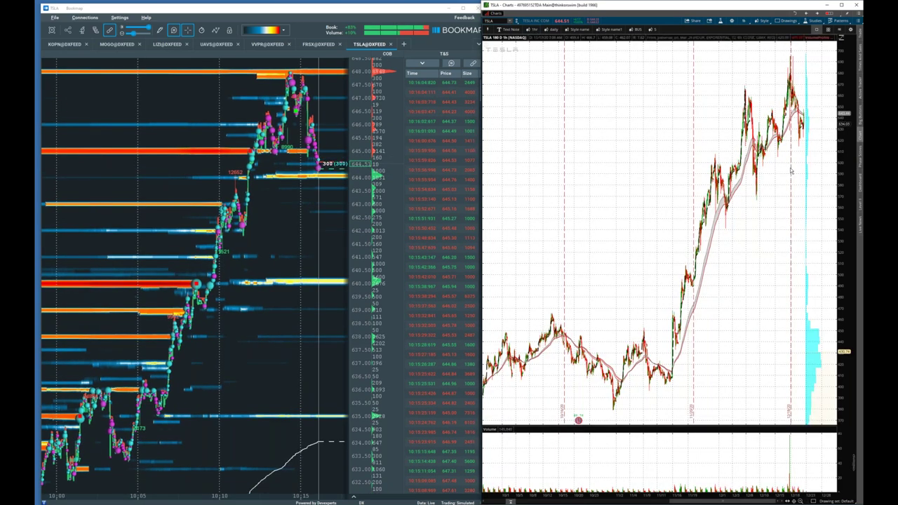
left_click_drag(773, 171, 836, 170)
left_click_drag(555, 231, 758, 77)
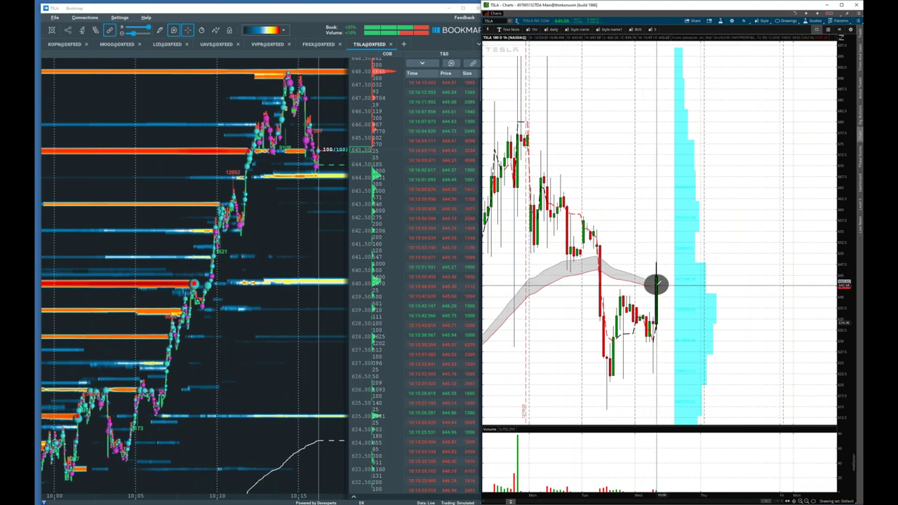
mouse_move(657, 283)
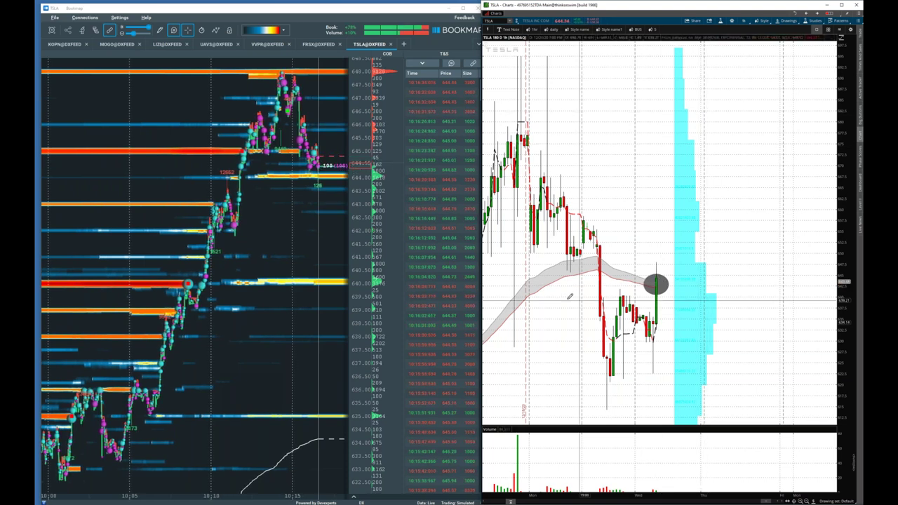
- Draw four horizontal price levels on the hourly TSLA chart at about 646, 655, 658 and 668
left_click(517, 270)
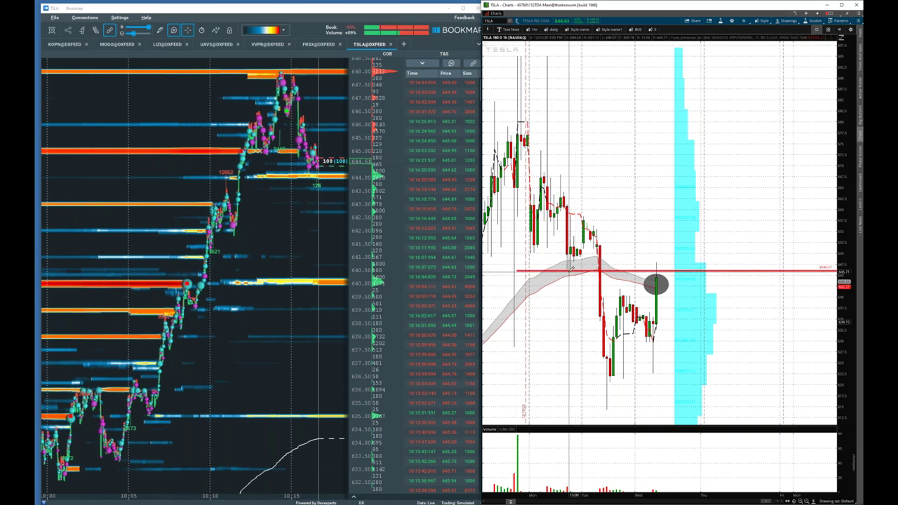
left_click(596, 229)
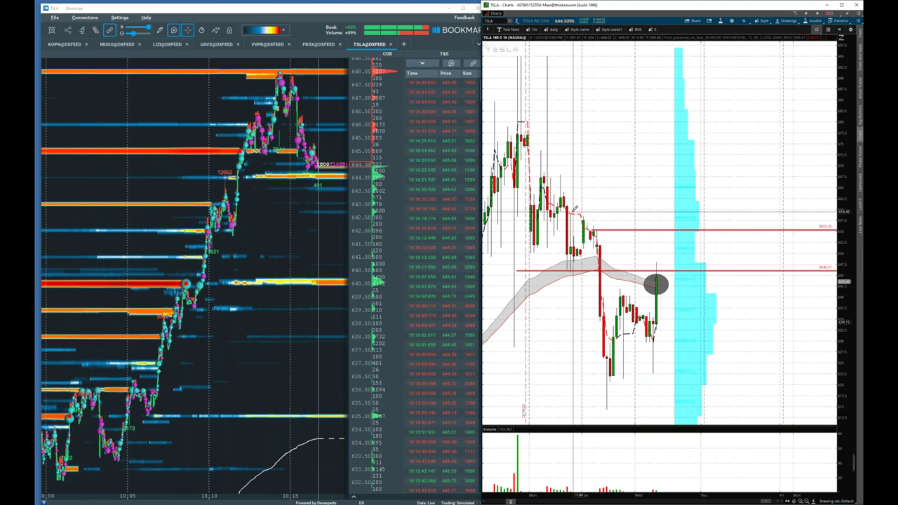
left_click(593, 217)
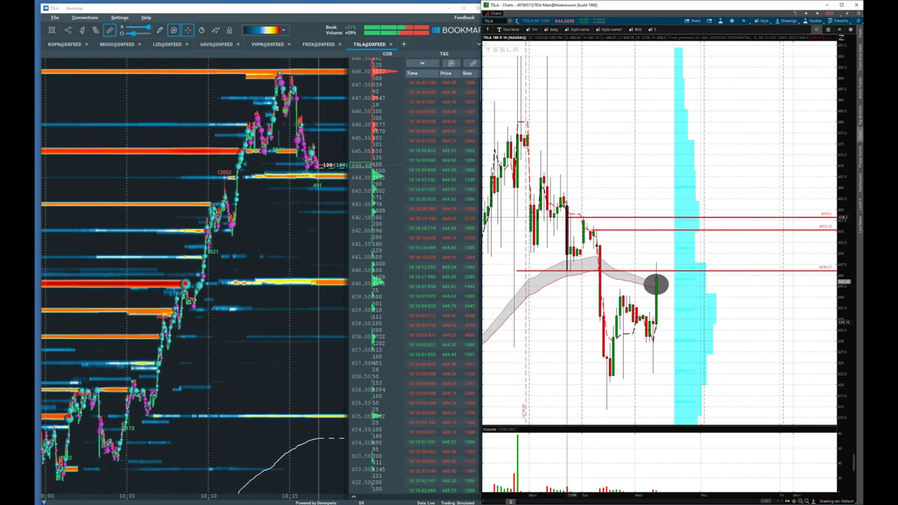
left_click(547, 174)
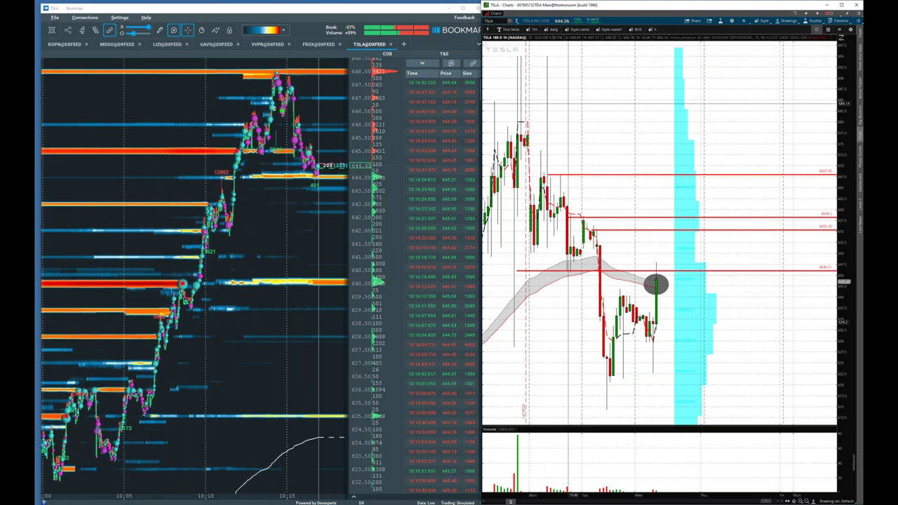
- Switch the TSLA chart back to the 1-day, 1-minute style and focus it on the latest candles of the morning rally
left_click(608, 29)
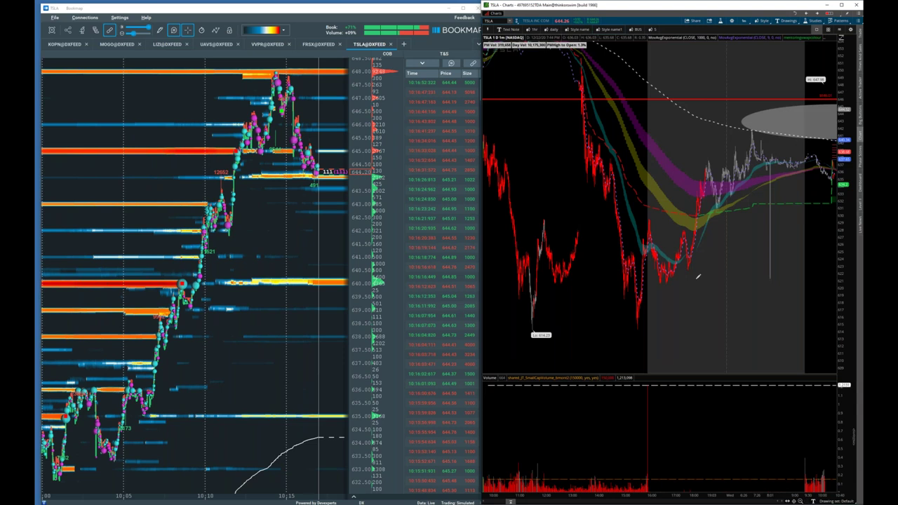
left_click_drag(799, 165, 840, 170)
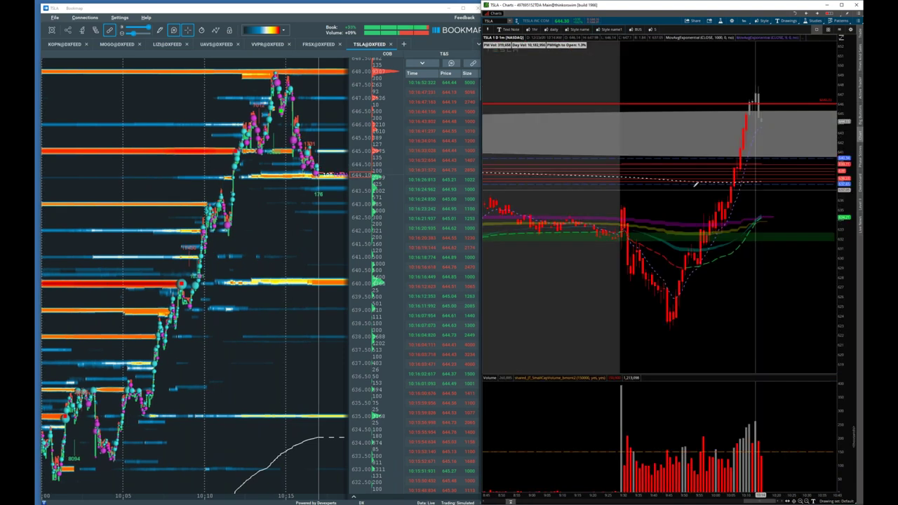
scroll(656, 100, "up", 2)
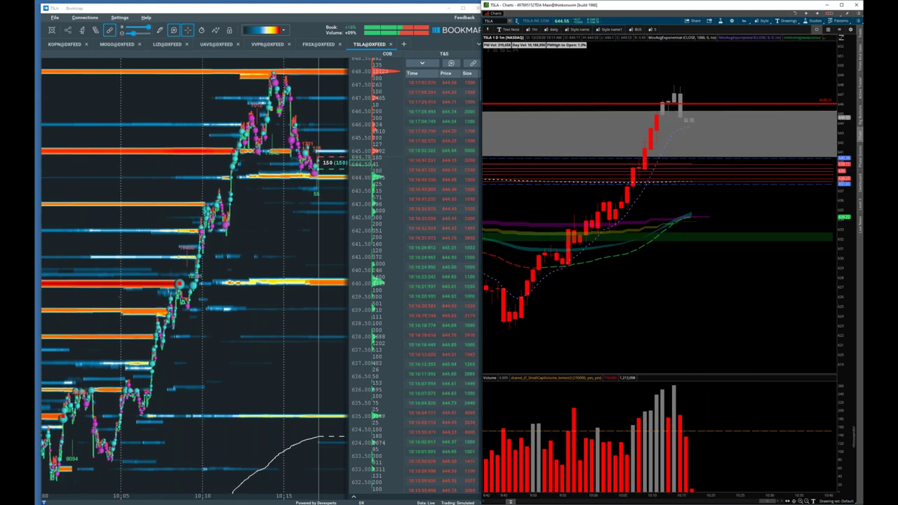
- Load LIZI in the thinkorswim chart, focus on the morning session and mark the low just after 10:00 with an arrow
left_click(493, 20)
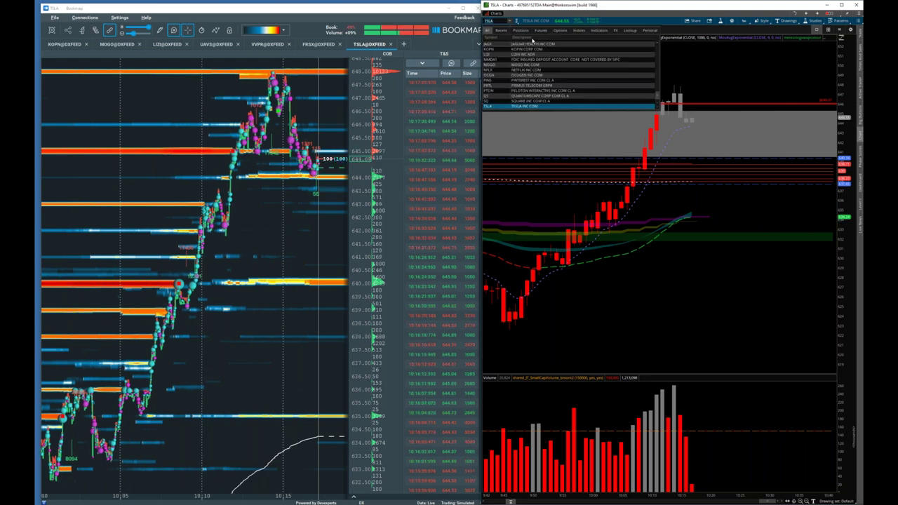
left_click(489, 55)
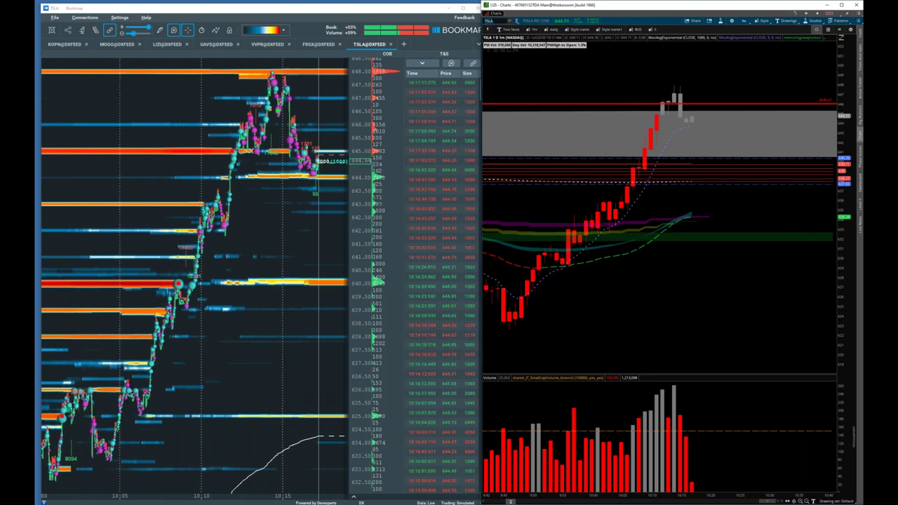
left_click_drag(777, 139, 605, 184)
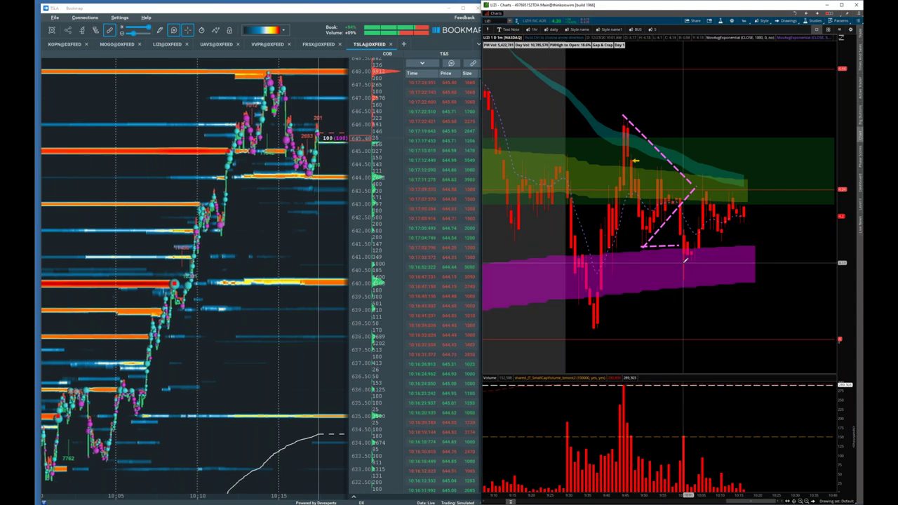
left_click(685, 261)
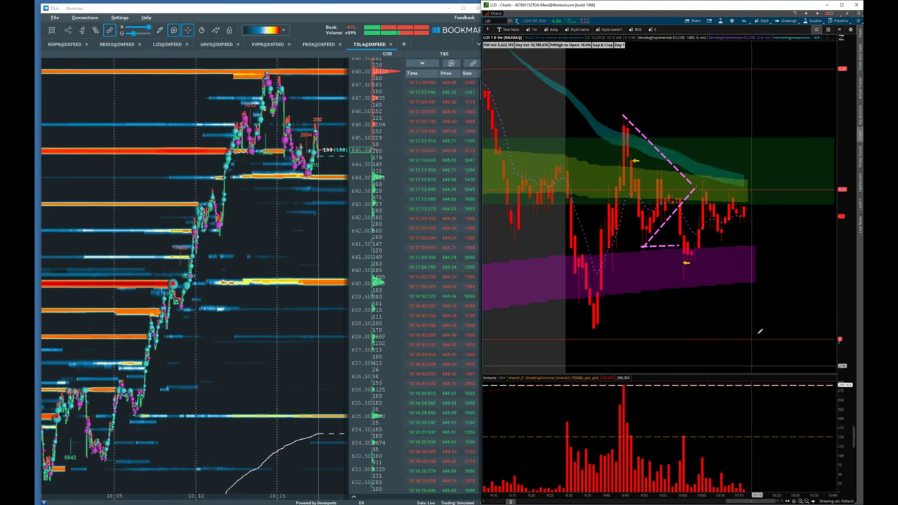
- Switch to Bookmap's LIZI heatmap, examine the spike around 09:45 and move the Snipping Tool chart snapshot out of view
left_click(161, 44)
scroll(192, 115, "down", 1)
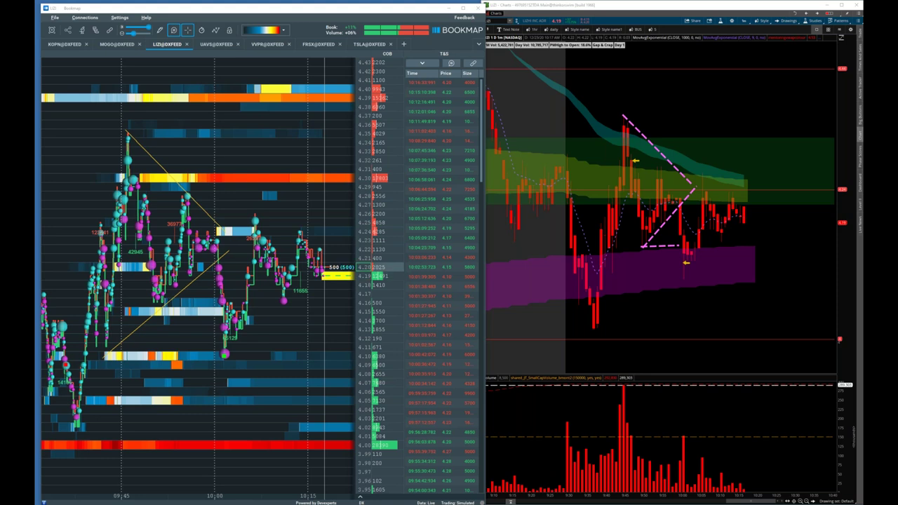
scroll(172, 192, "down", 1)
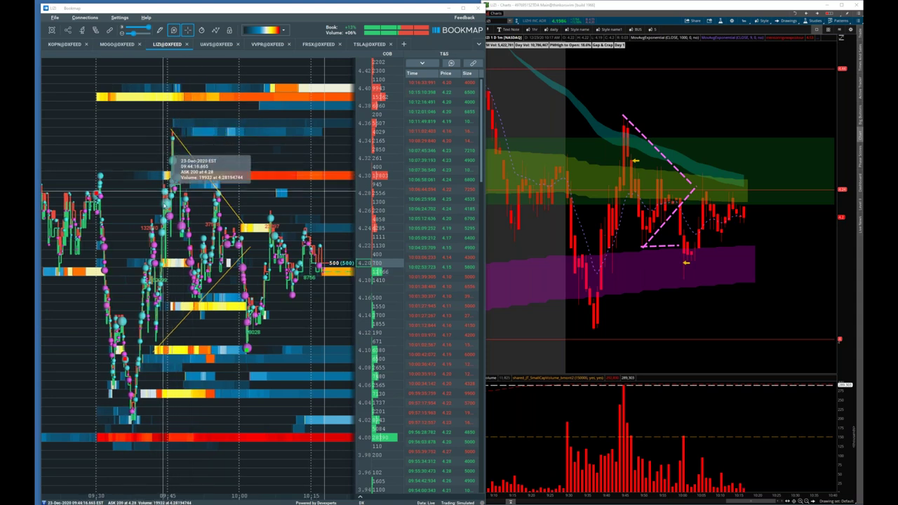
scroll(161, 217, "up", 5)
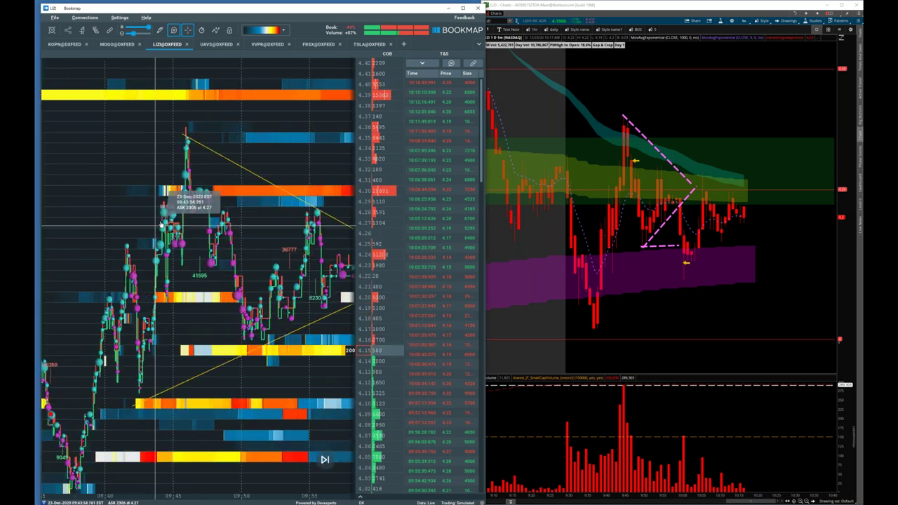
scroll(179, 209, "up", 1)
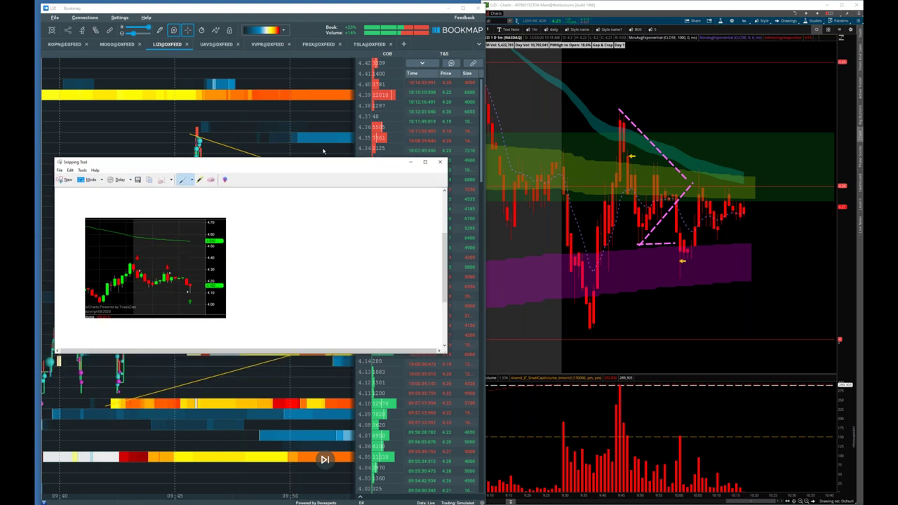
left_click_drag(309, 165, 327, 126)
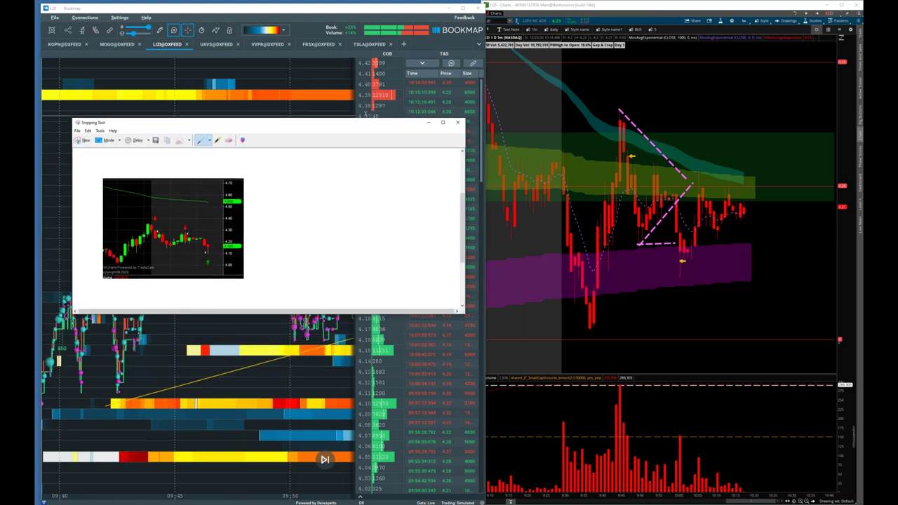
left_click_drag(355, 125, 0, 155)
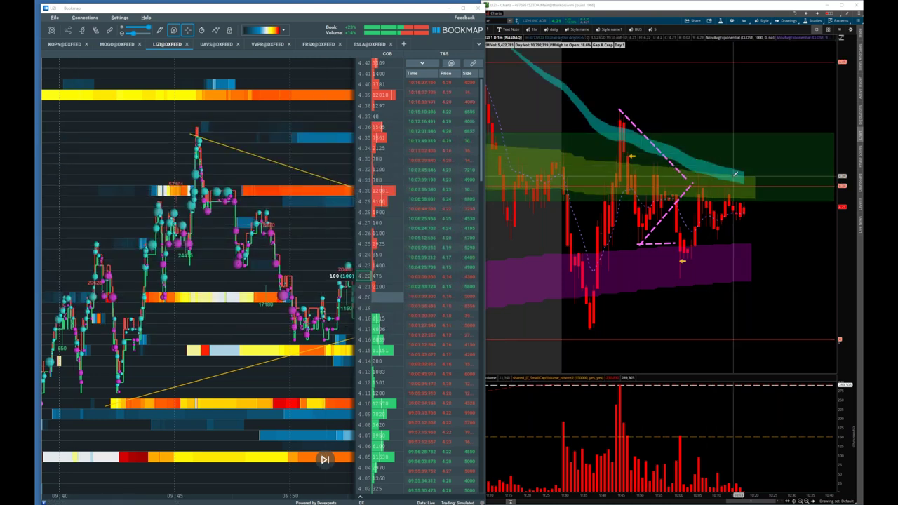
- Draw an ellipse on the thinkorswim LIZI chart at the teal moving average band, just ahead of the latest candles
middle_click(766, 180)
left_click(782, 217)
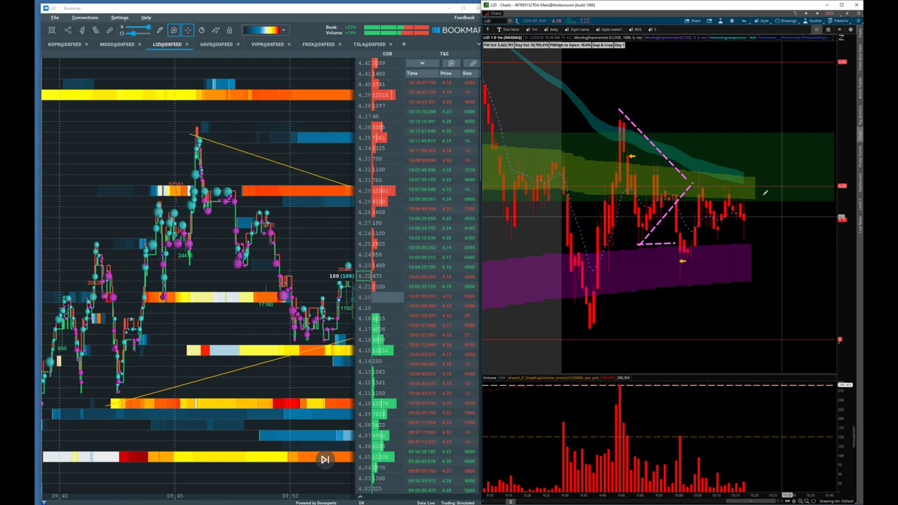
left_click(733, 165)
left_click(802, 182)
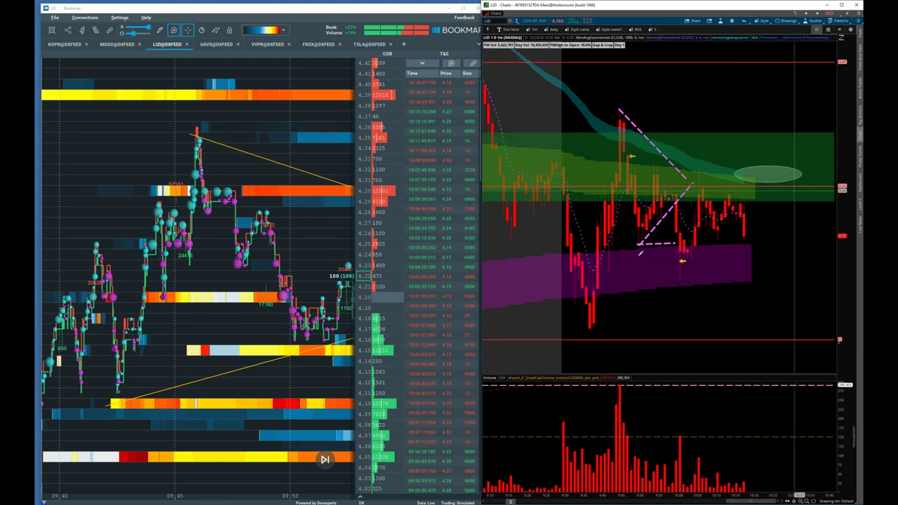
- Examine the LIZI heatmap in Bookmap from the converging trendlines through the breakdown low just after 10:00
left_click_drag(272, 306, 68, 230)
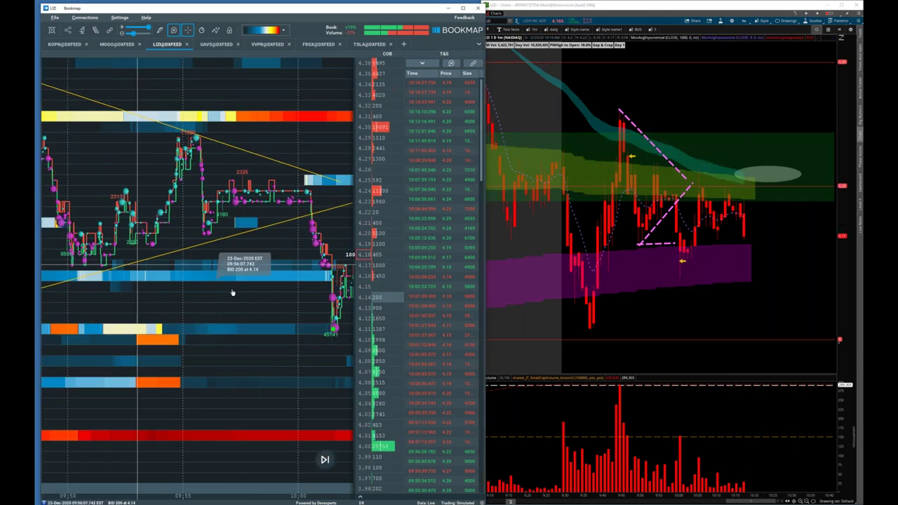
scroll(281, 297, "down", 2)
scroll(294, 311, "down", 3)
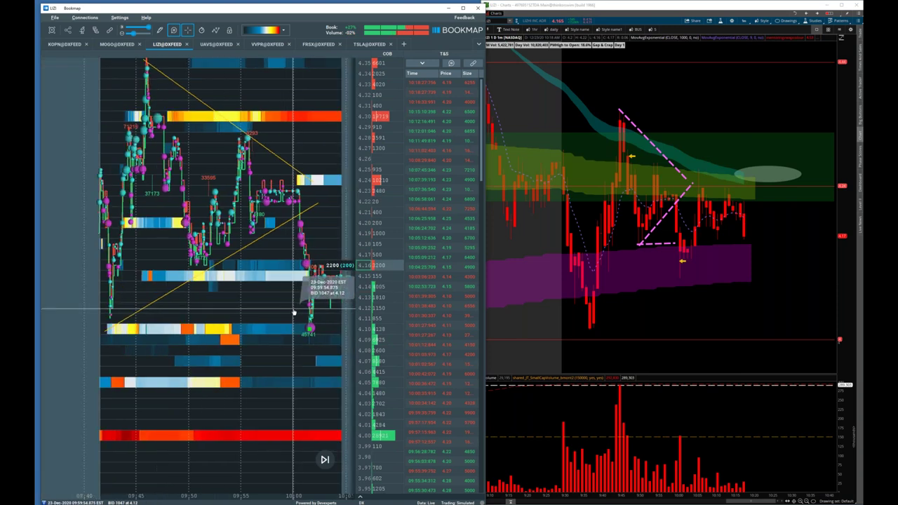
left_click_drag(257, 258, 190, 283)
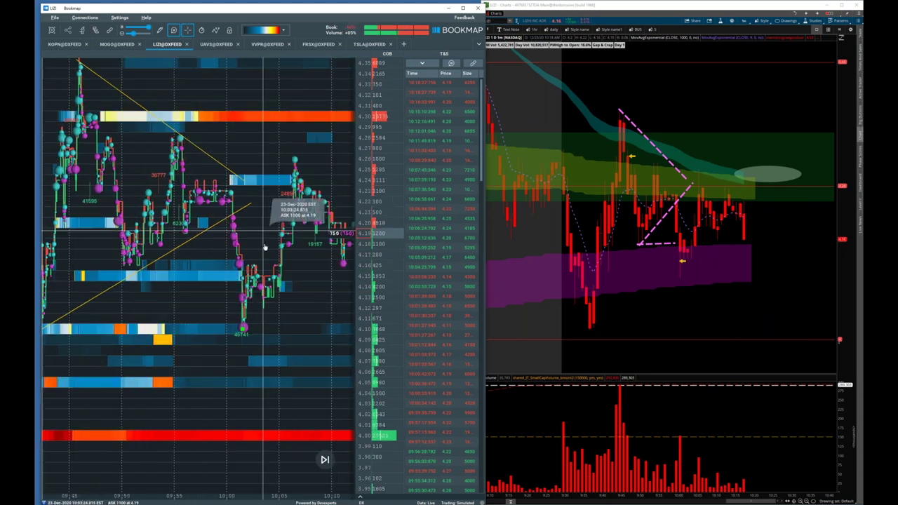
scroll(142, 285, "down", 2)
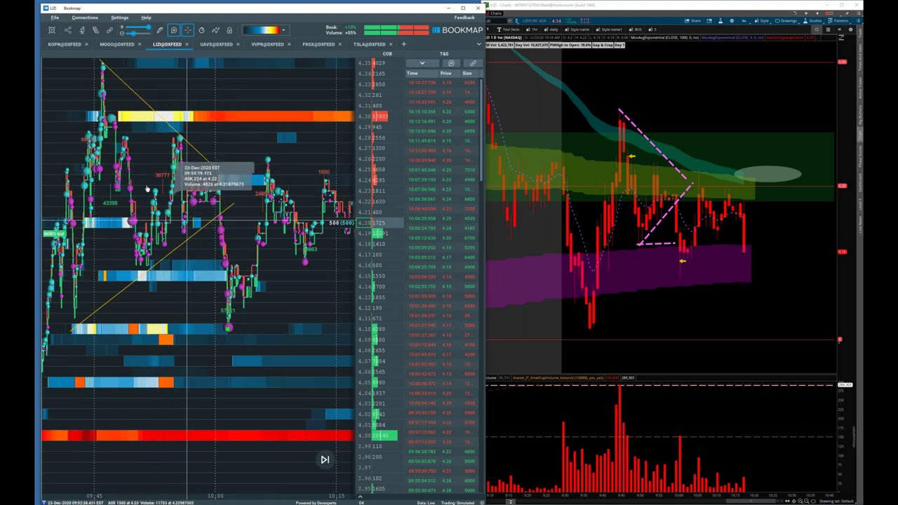
scroll(257, 225, "down", 1)
scroll(257, 224, "down", 1)
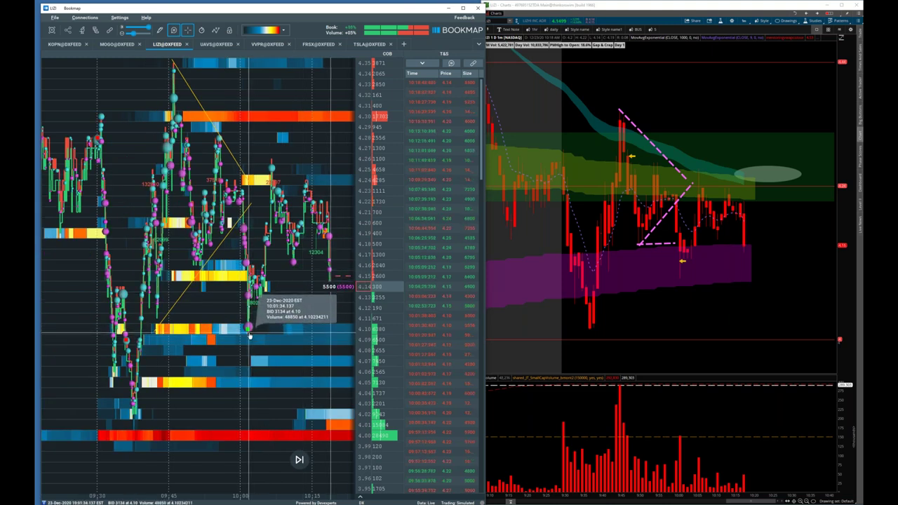
scroll(249, 335, "up", 3)
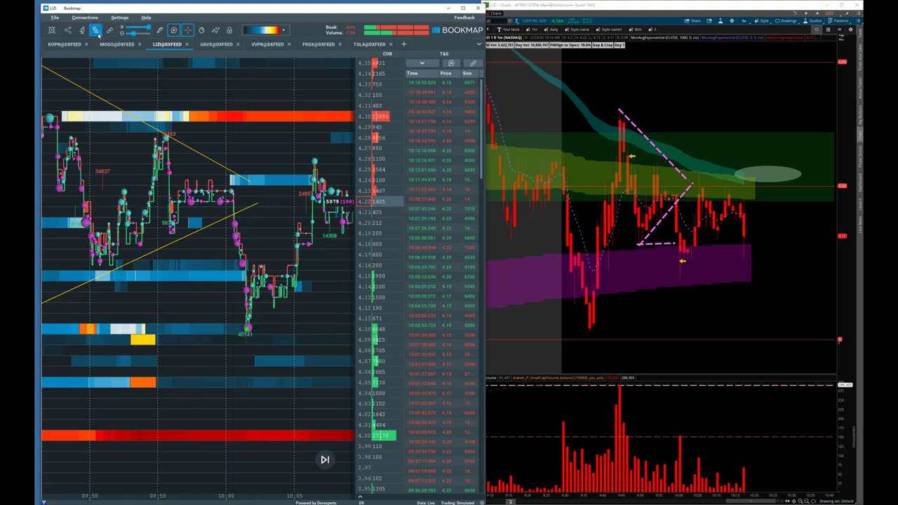
- Review the Absorption indicator settings for LIZI, close them and bring the LIZI heatmap to the latest price
left_click(109, 31)
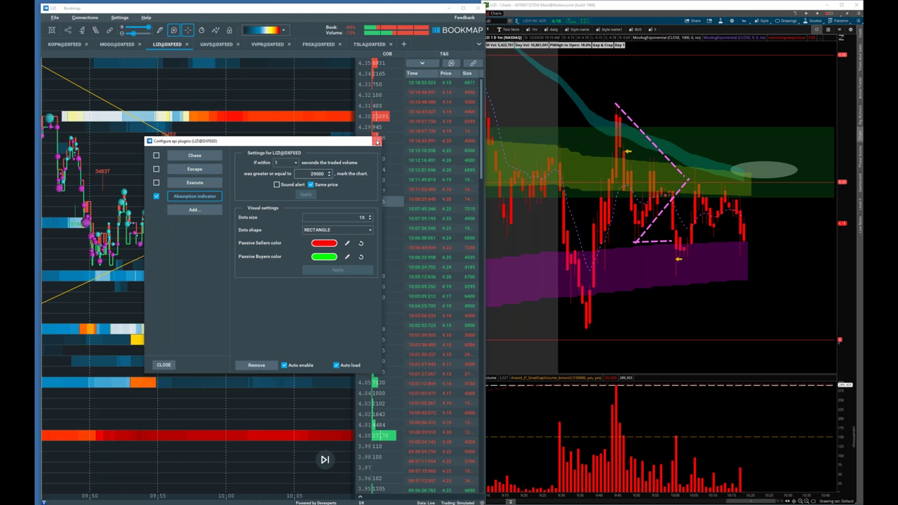
left_click(377, 141)
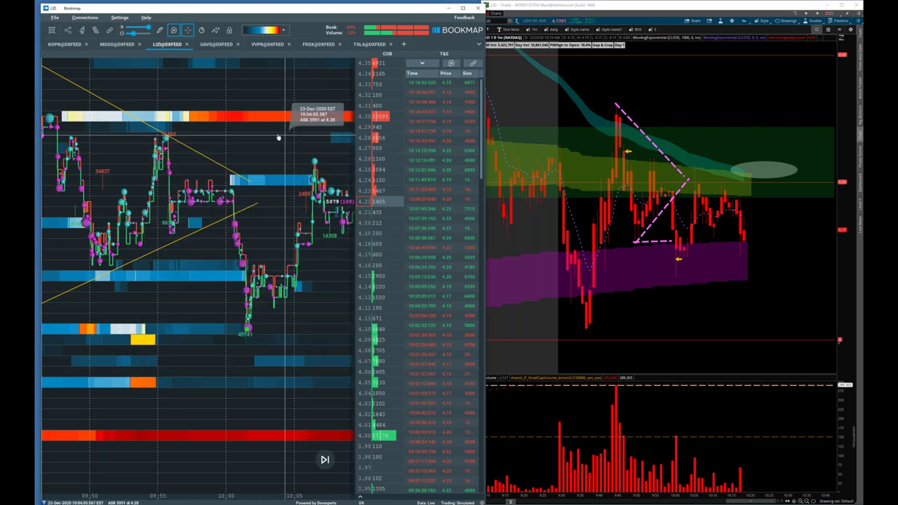
scroll(257, 133, "down", 3)
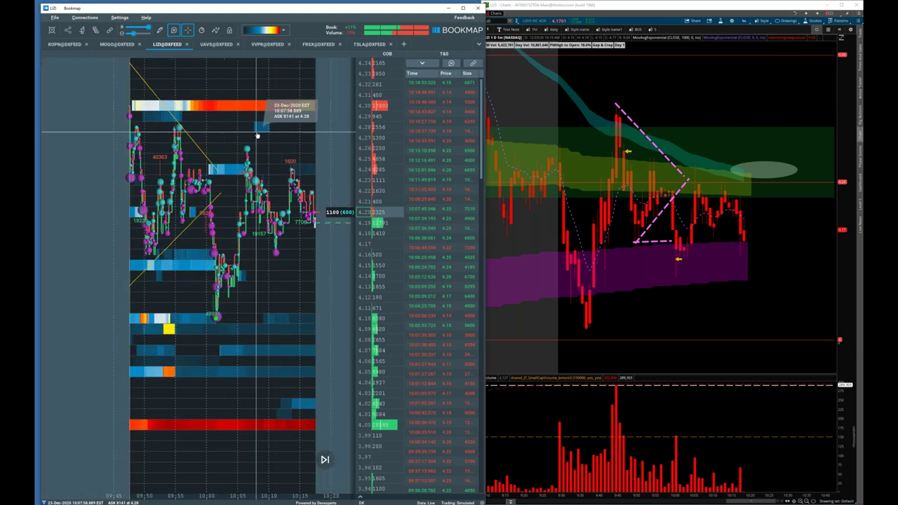
left_click_drag(259, 136, 217, 125)
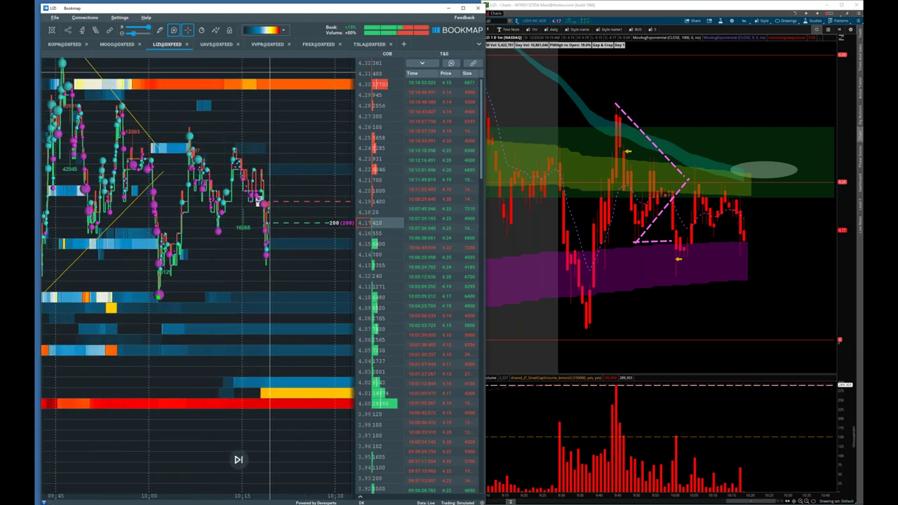
- Load TSLA in the thinkorswim chart and focus the 1-minute view on the latest candles of the morning rally
left_click(504, 20)
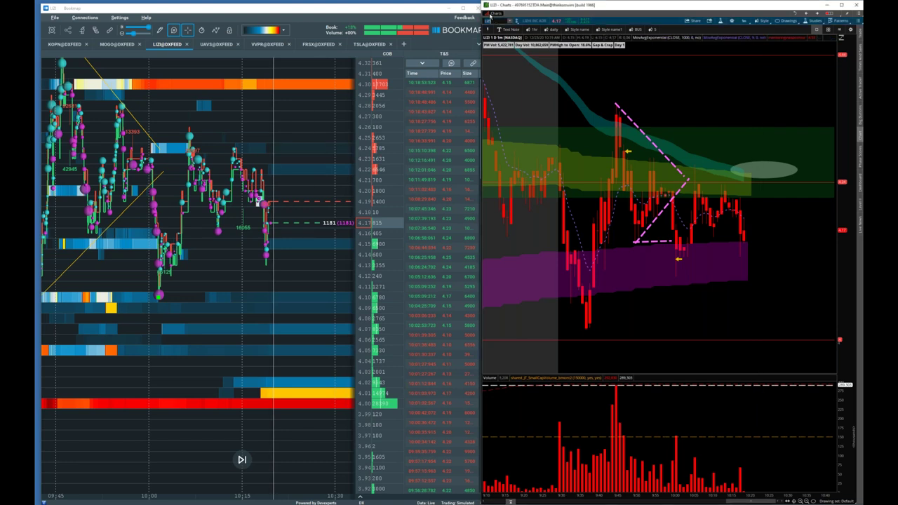
type("tsla")
key("Return")
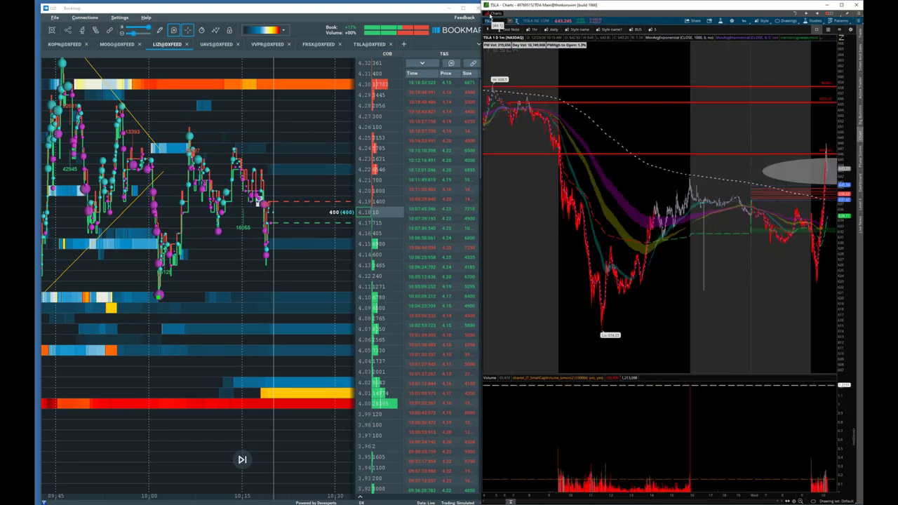
left_click_drag(544, 106, 673, 141)
left_click_drag(497, 133, 805, 70)
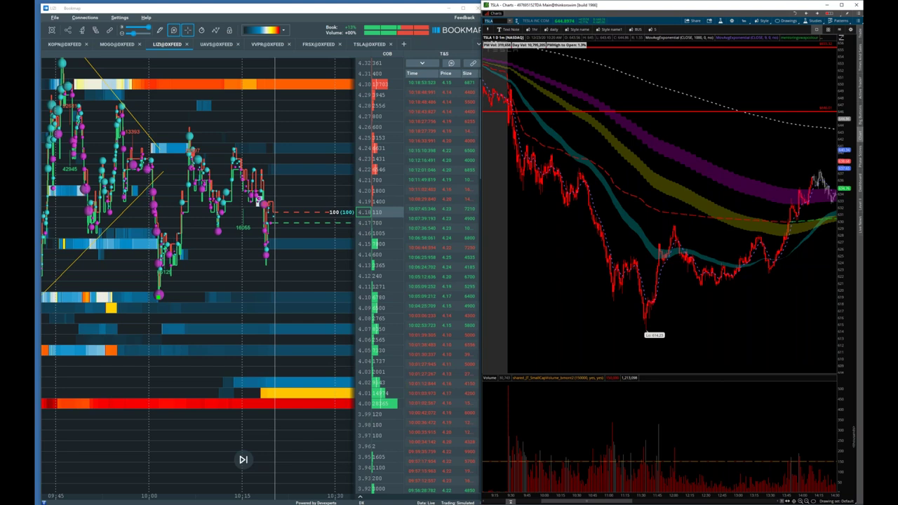
left_click(775, 502)
left_click(774, 501)
left_click(774, 501)
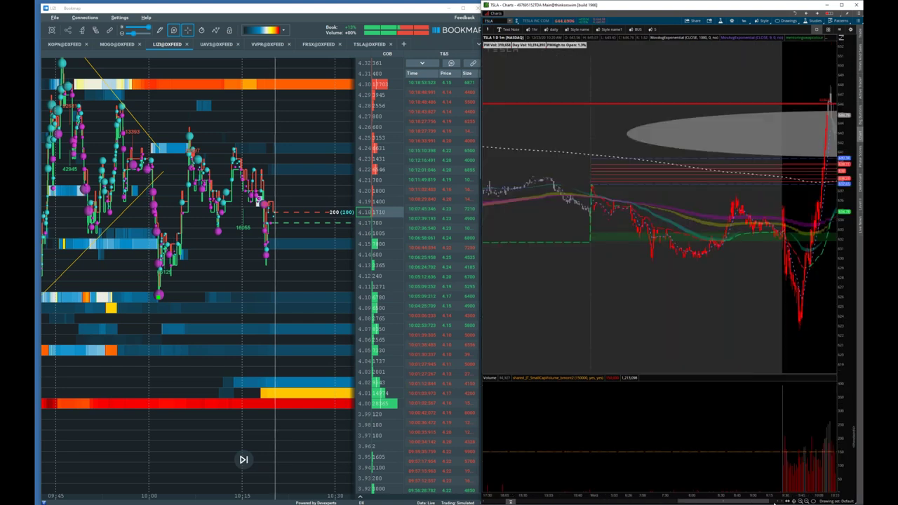
left_click(775, 501)
scroll(721, 315, "up", 4)
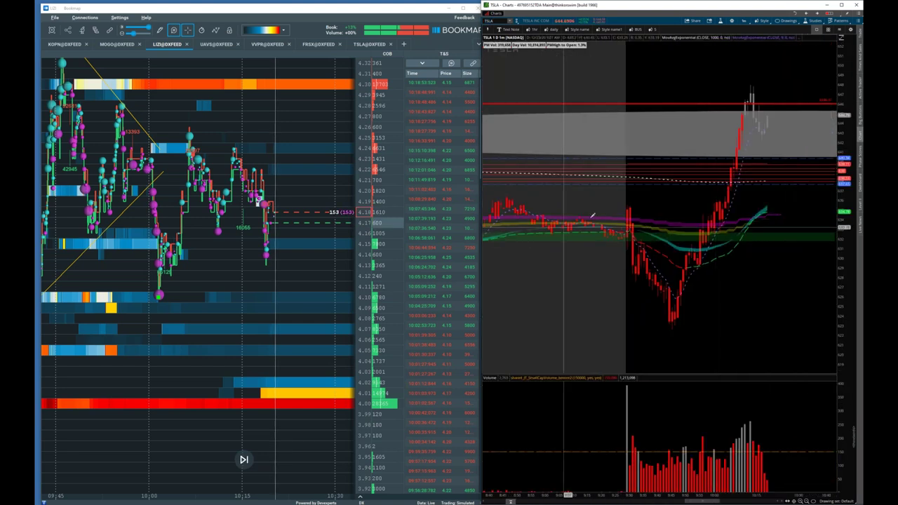
scroll(597, 186, "up", 4)
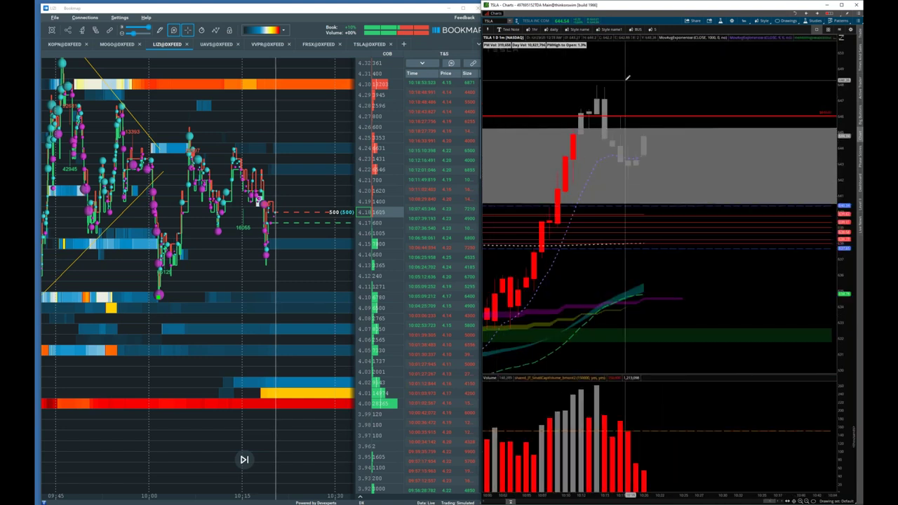
- Switch Bookmap to the TSLA heatmap, show its trading controls and set the trading mode to BOTH
left_click(369, 45)
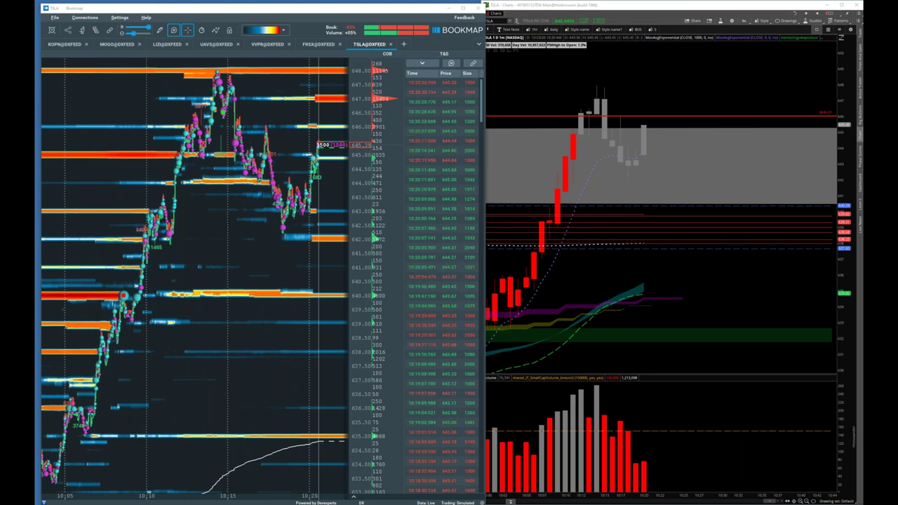
left_click(229, 30)
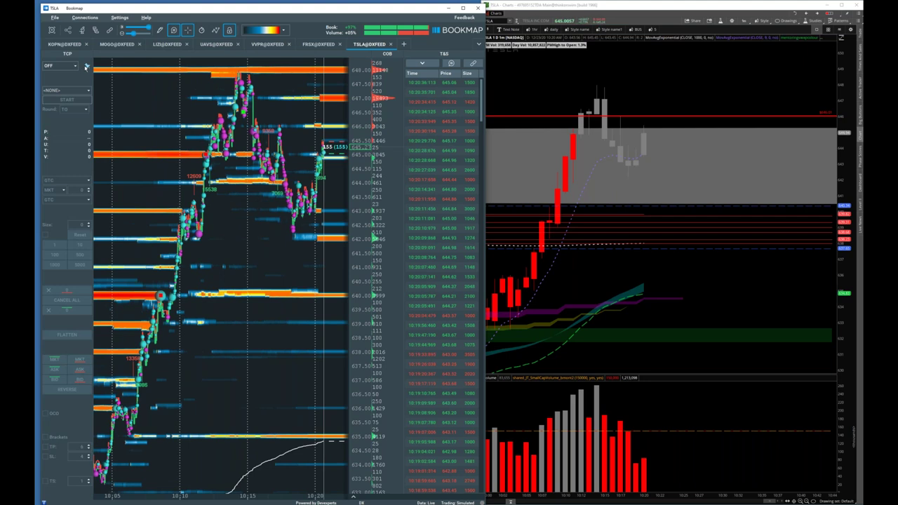
left_click(56, 68)
left_click(56, 113)
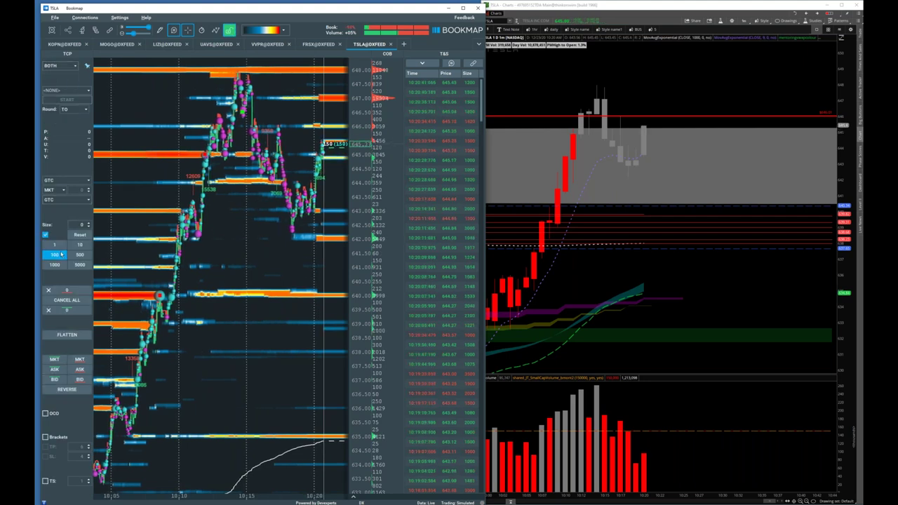
- Examine the latest TSLA pullback below 646 on the heatmap and point out the control for buy market orders
left_click(604, 175)
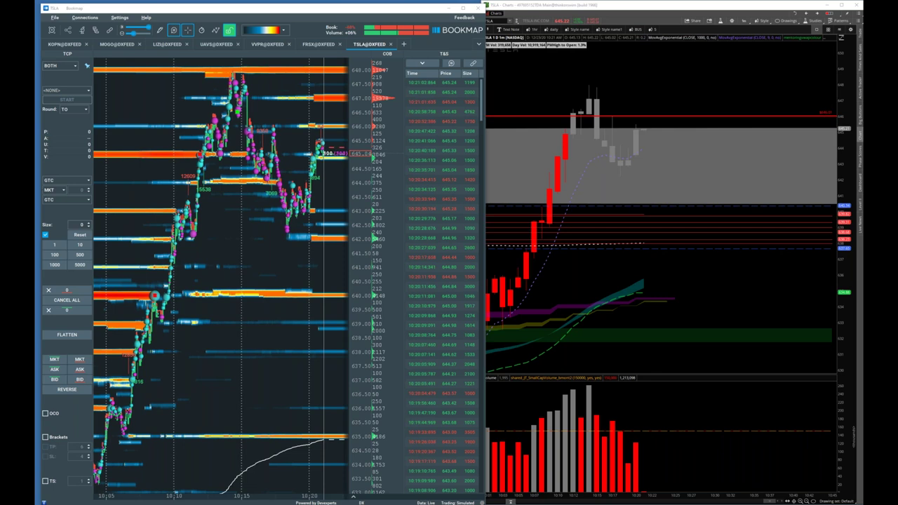
scroll(304, 195, "up", 3)
scroll(305, 195, "up", 3)
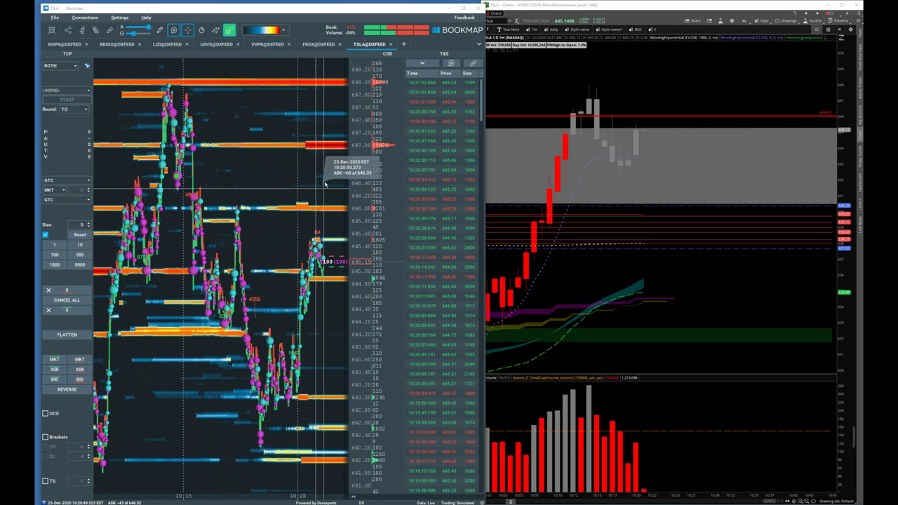
scroll(296, 220, "up", 2)
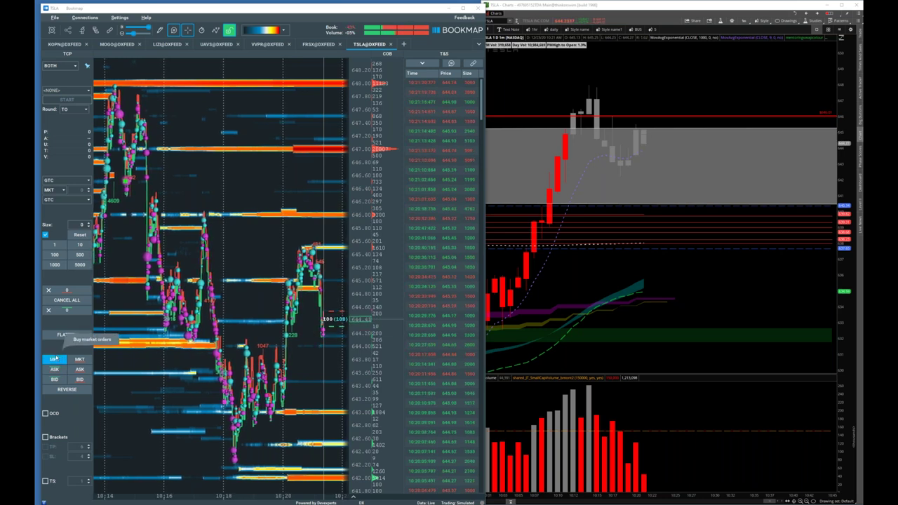
left_click(53, 353)
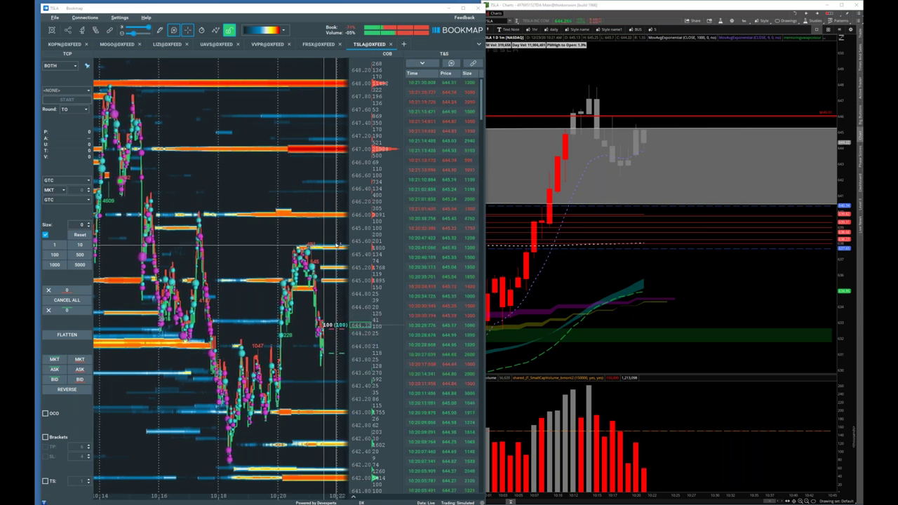
- Draw a horizontal trendline at about 645.5 above the latest TSLA candles and a rising trendline from below the pullback low to its end
middle_click(648, 115)
left_click(652, 132)
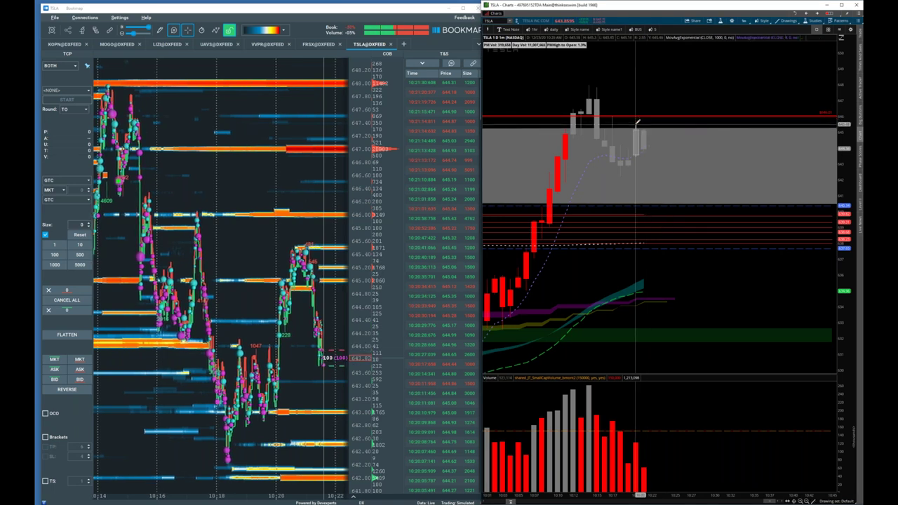
left_click(635, 124)
left_click(681, 124)
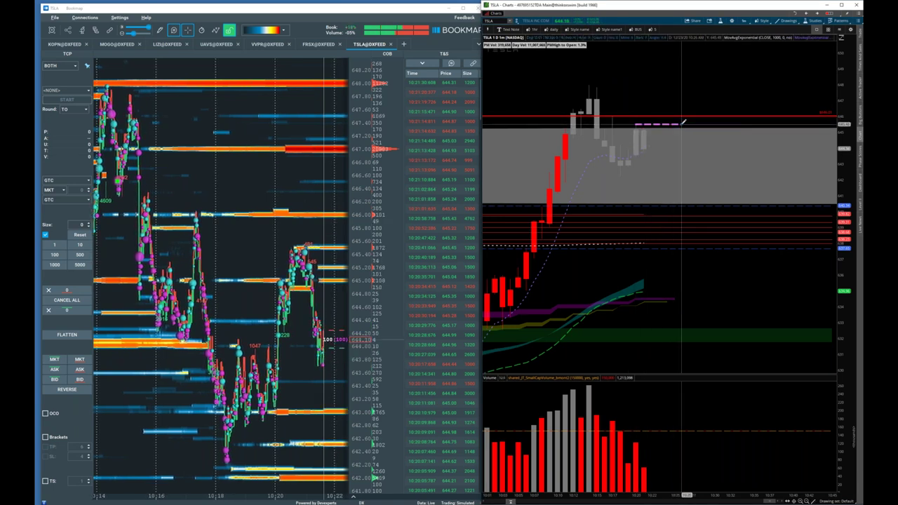
mouse_move(679, 125)
left_mouse_down()
mouse_move(637, 147)
mouse_move(625, 175)
left_mouse_up()
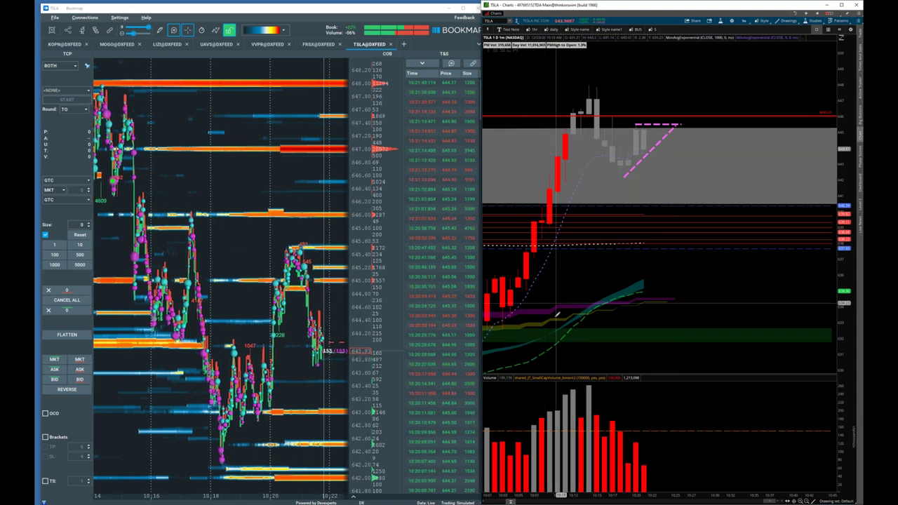
- Review the marked triangle against the whole TSLA morning move, and compare it with recent trading and liquidity levels on the heatmap
left_click_drag(504, 494, 574, 443)
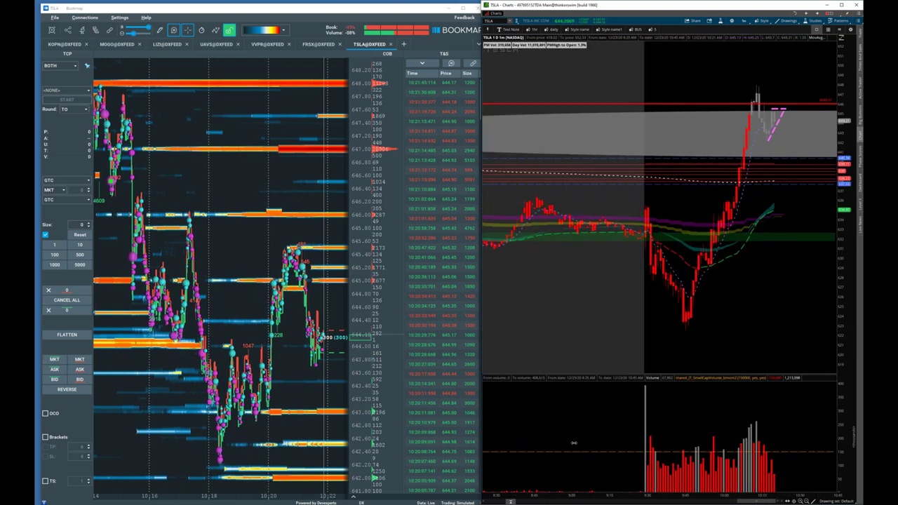
scroll(573, 442, "up", 6)
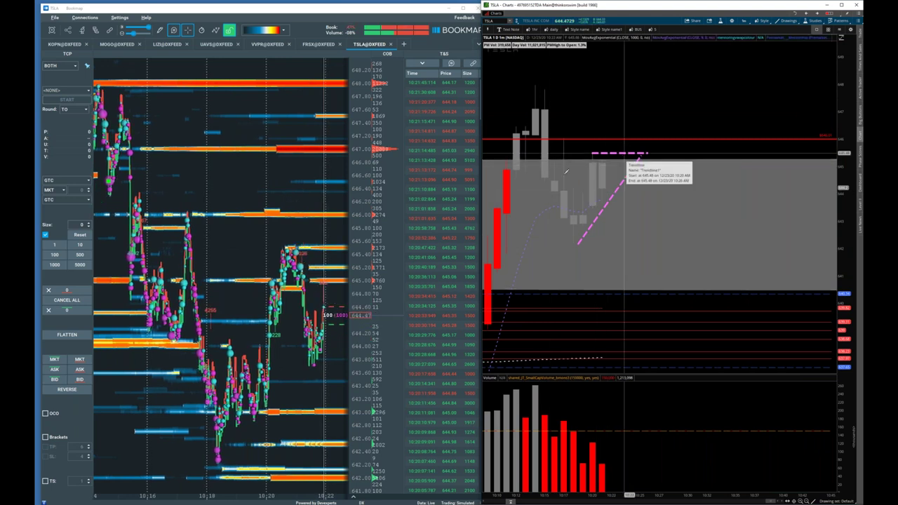
scroll(186, 307, "up", 4)
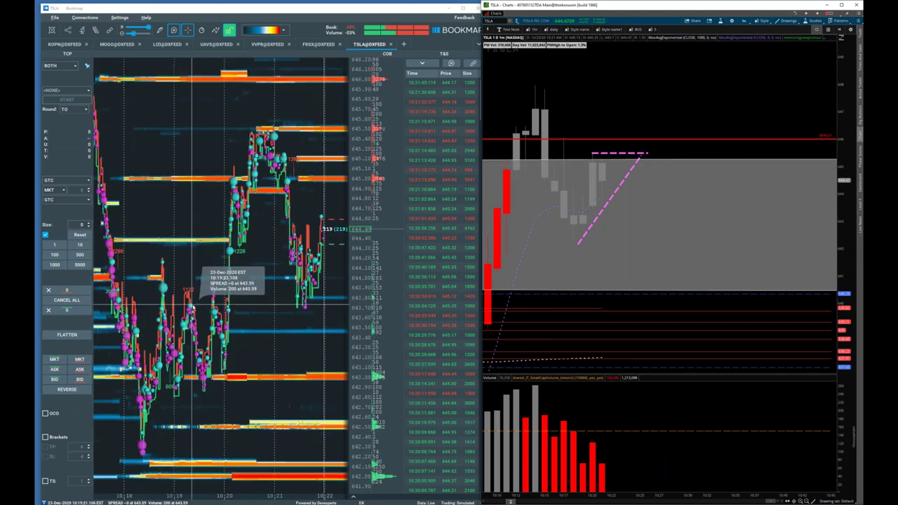
scroll(196, 306, "down", 6)
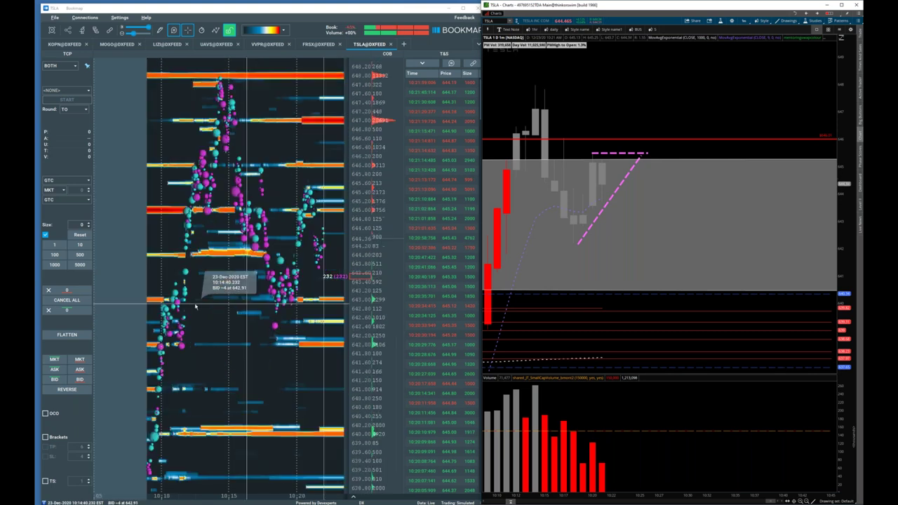
scroll(203, 305, "up", 6)
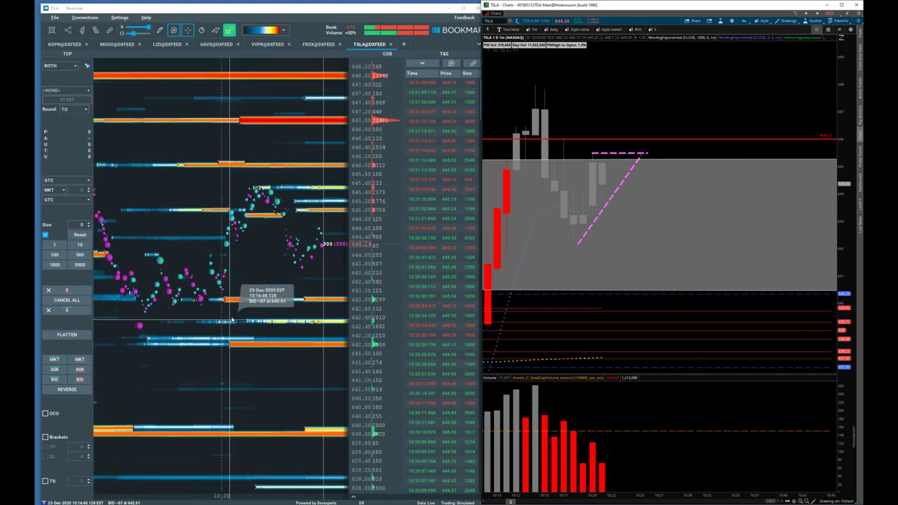
scroll(232, 320, "down", 3)
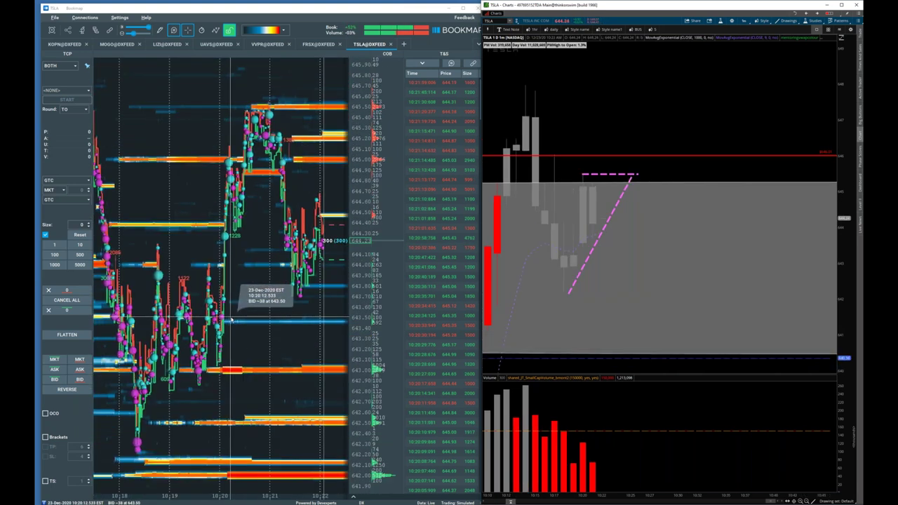
- Set the TSLA order size to 100 and place a simulated buy limit order from the trading controls
scroll(233, 320, "up", 2)
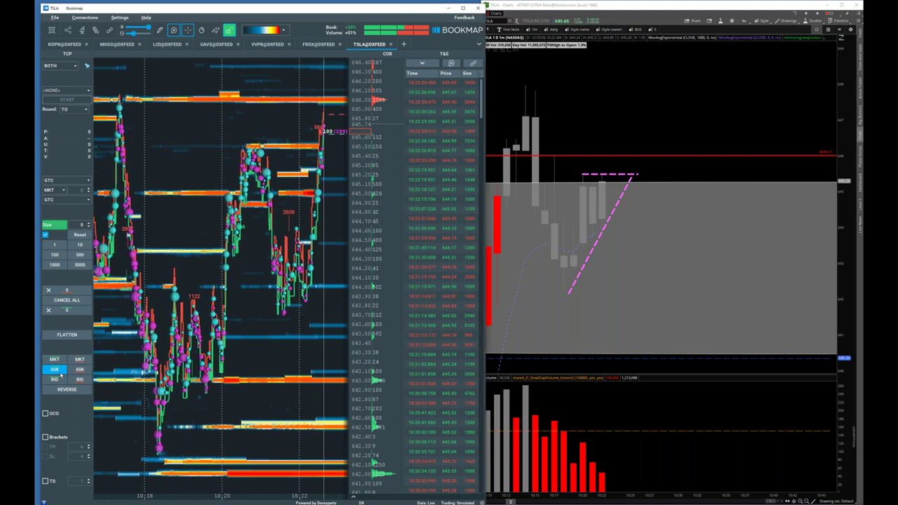
left_click(59, 257)
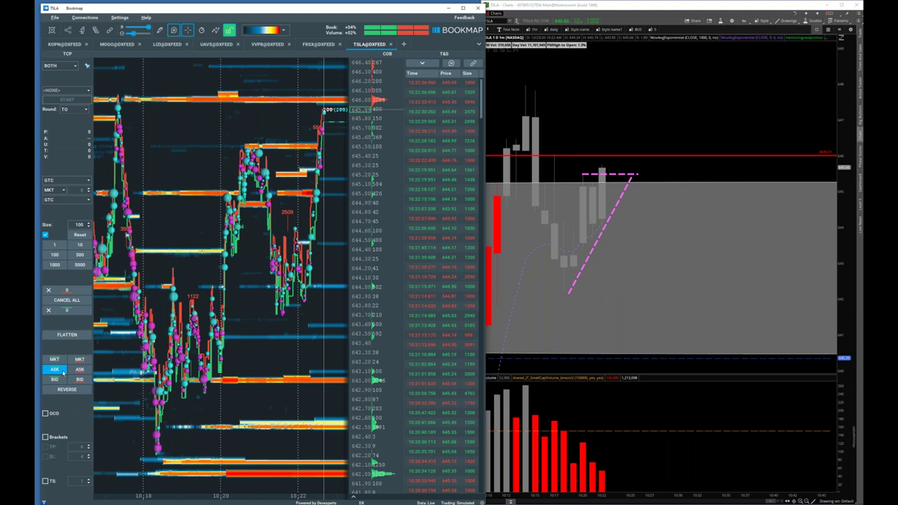
left_click(60, 380)
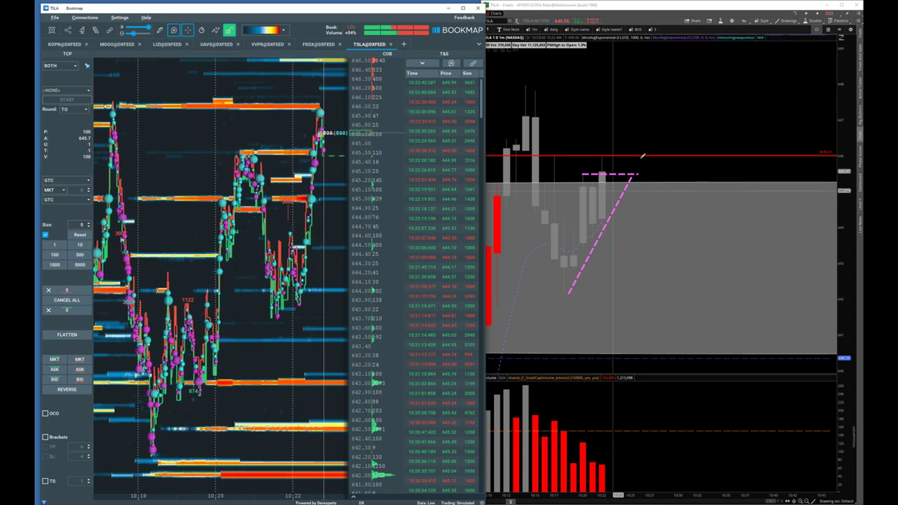
- Add a horizontal price level at about 644.1, at the low of the latest 1-minute TSLA candle
right_click(622, 221)
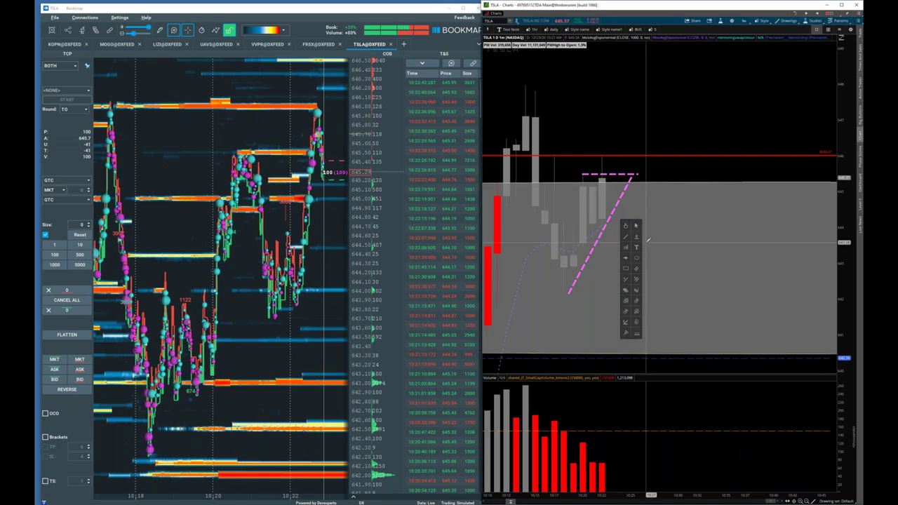
left_click(637, 239)
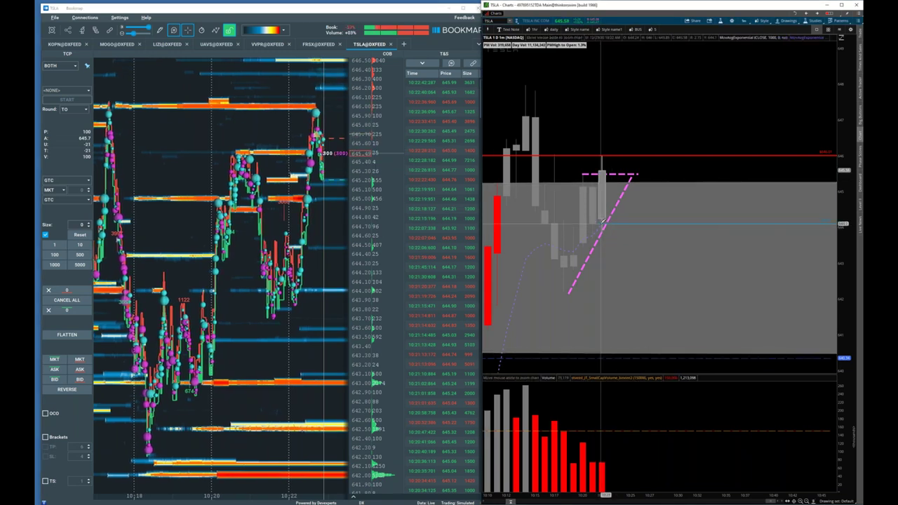
left_click(602, 223)
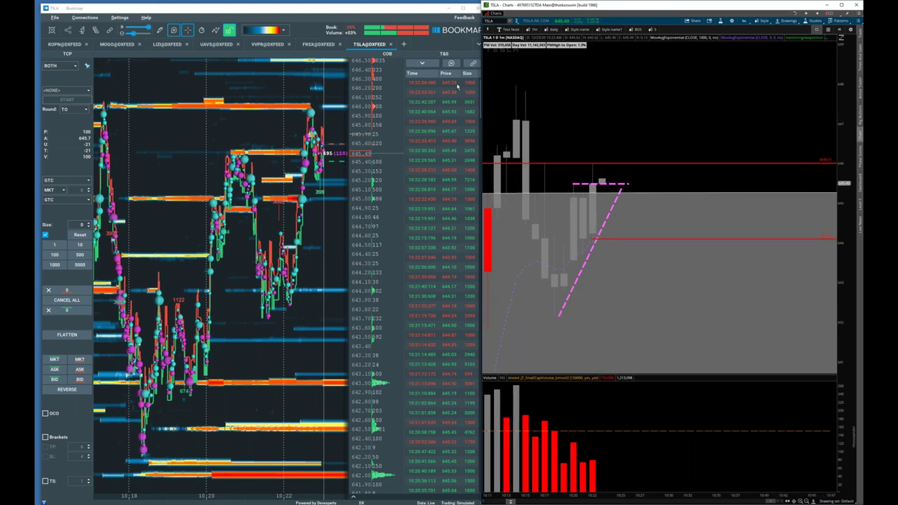
- Set the order size to 50 and place a sell limit order at the ask for half of the TSLA position
scroll(268, 209, "up", 2)
scroll(145, 312, "down", 1)
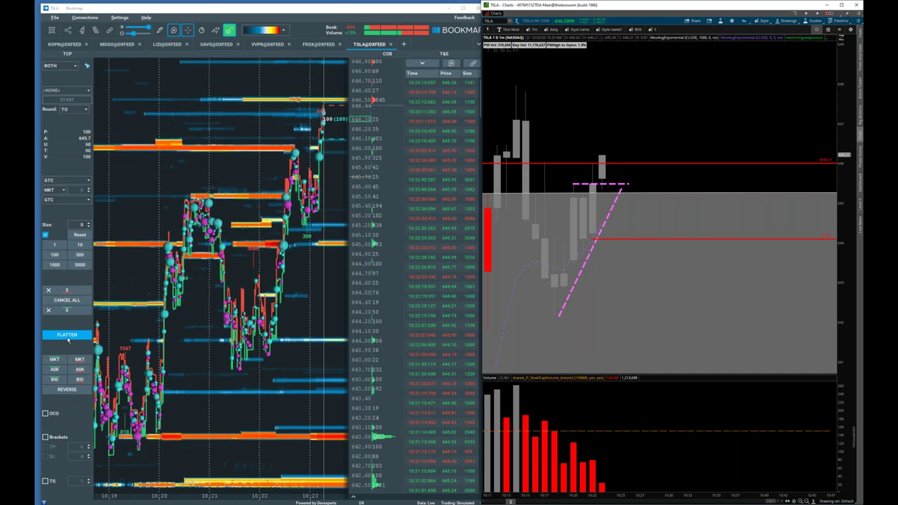
left_click(80, 247)
left_click(80, 249)
left_click(81, 248)
left_click(81, 249)
left_click(81, 248)
left_click(81, 247)
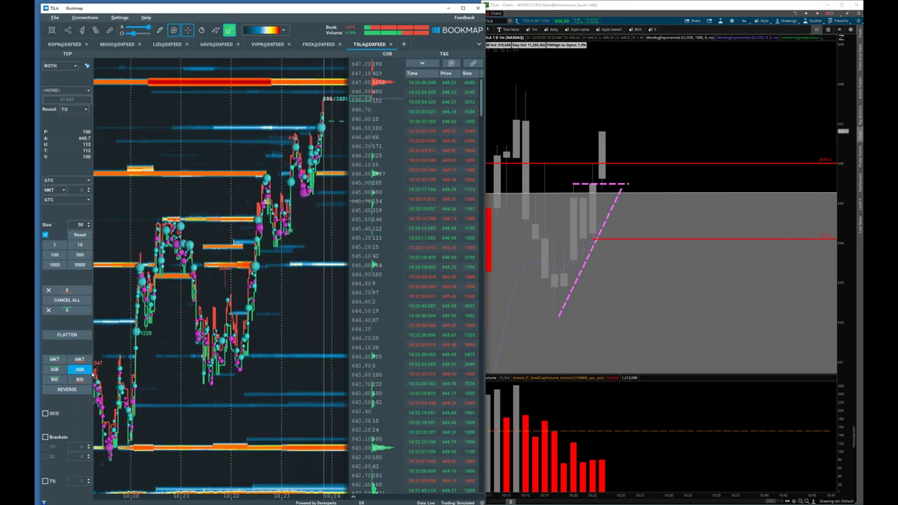
left_click(87, 372)
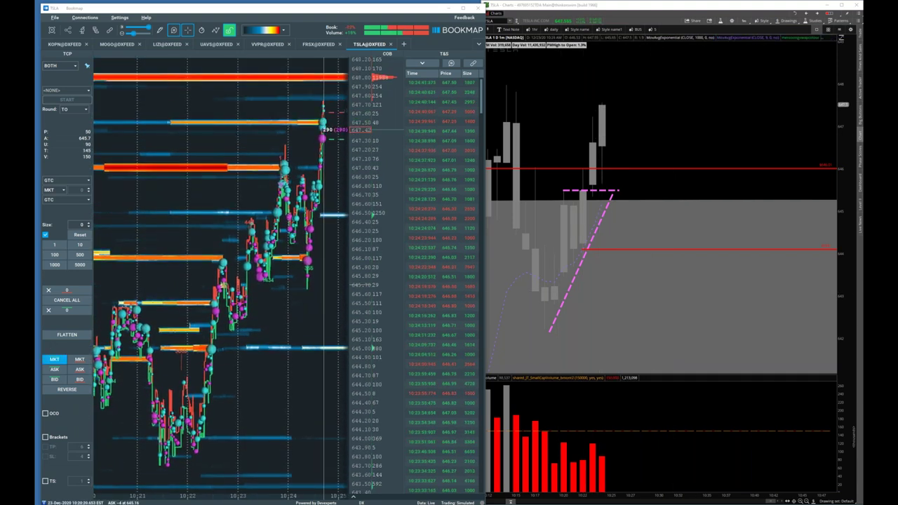
- Check the TSLA candles, set the order size to 25 and place a sell limit order for half of the remaining shares
left_click(81, 244)
left_click(82, 244)
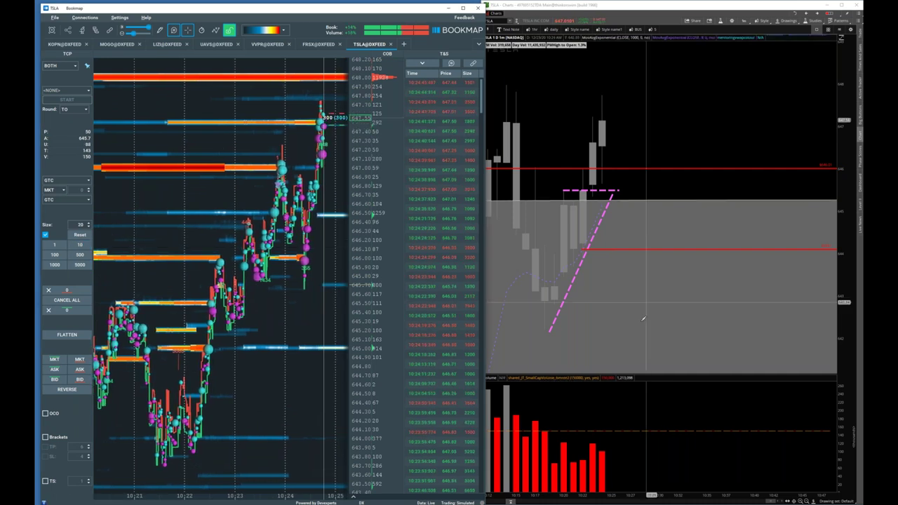
double_click(560, 493)
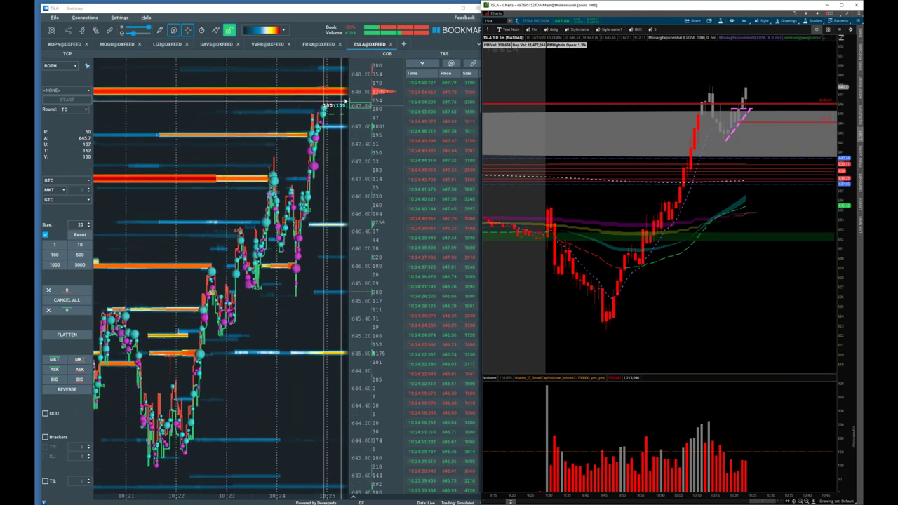
left_click_drag(717, 105, 844, 40)
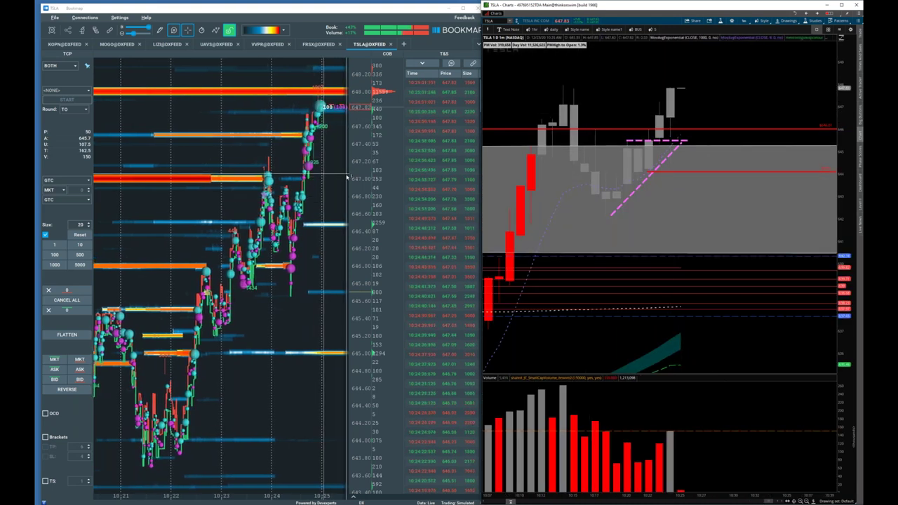
left_click(59, 246)
left_click(61, 248)
left_click(61, 248)
left_click(61, 247)
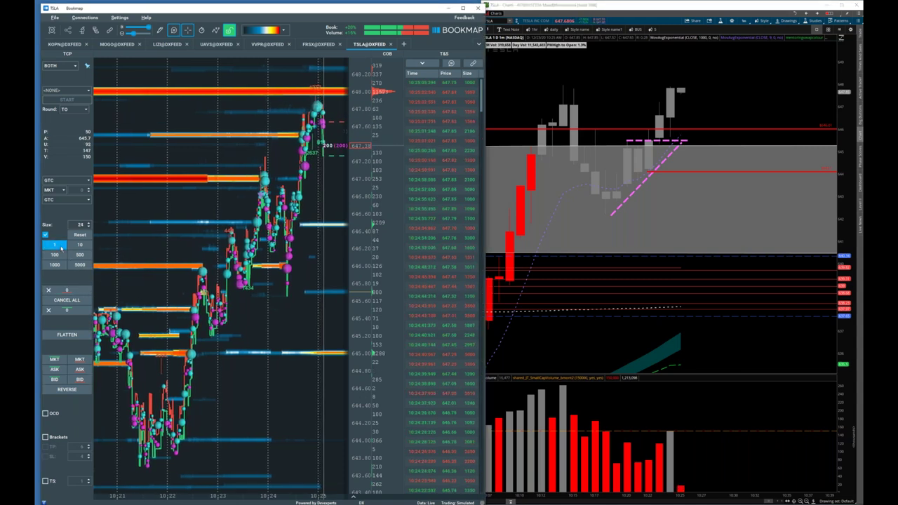
left_click(61, 248)
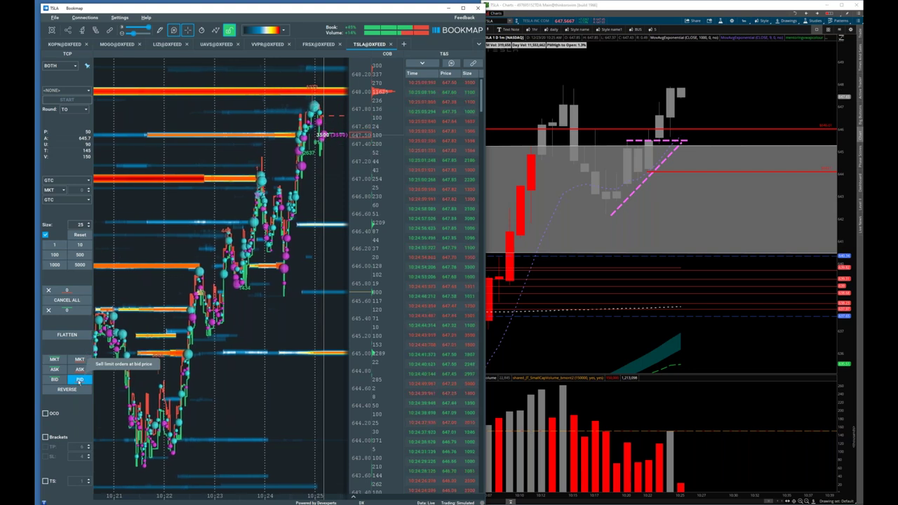
left_click(79, 380)
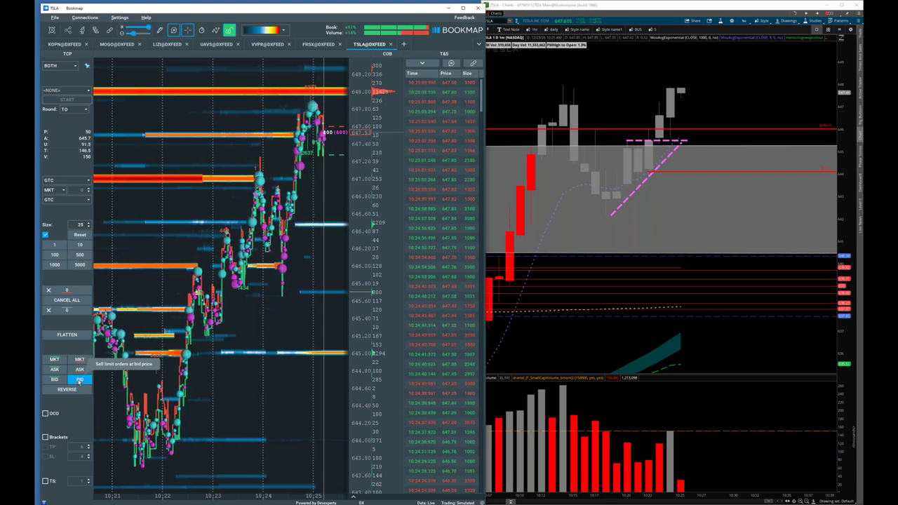
left_click(81, 373)
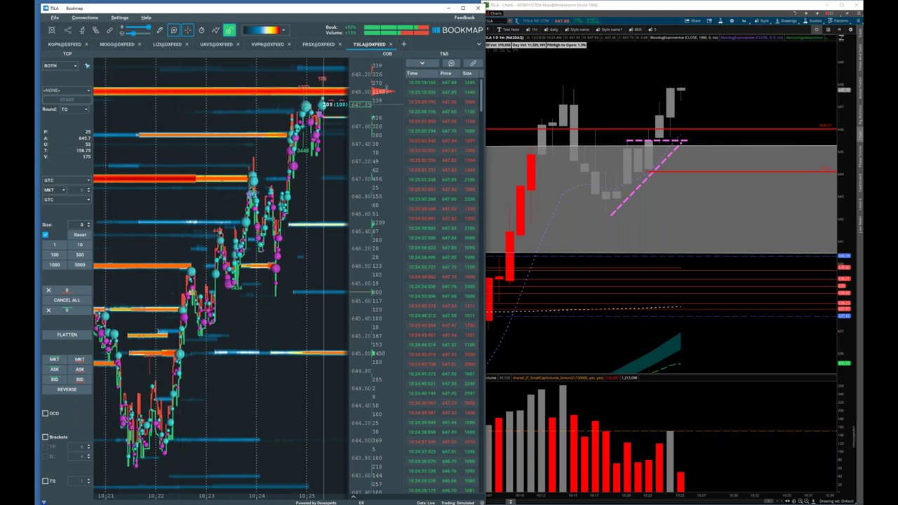
- Set the TSLA order size to 25 in preparation for another order
left_click(81, 248)
left_click(58, 245)
left_click(57, 244)
left_click(58, 245)
left_click(57, 244)
left_click(58, 245)
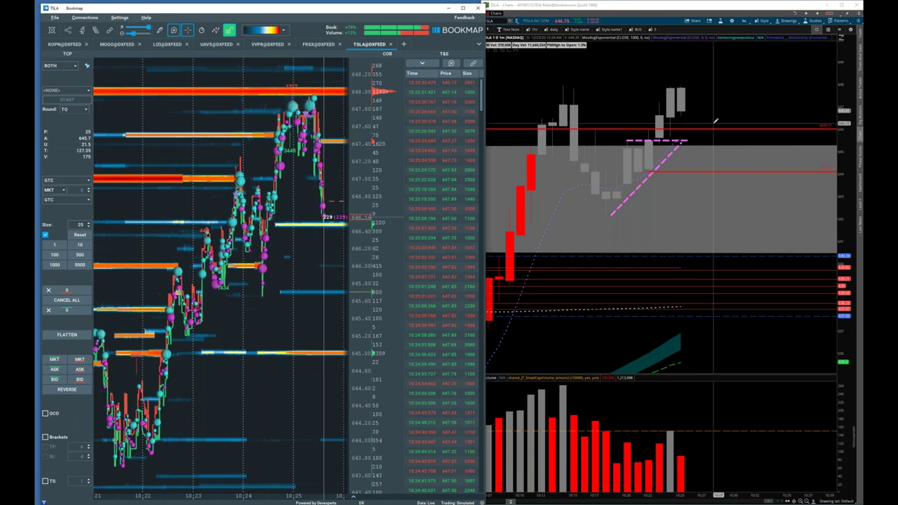
- Check the latest TSLA candles against the 646 level and flatten the remaining position
left_click(584, 98)
scroll(584, 99, "up", 1)
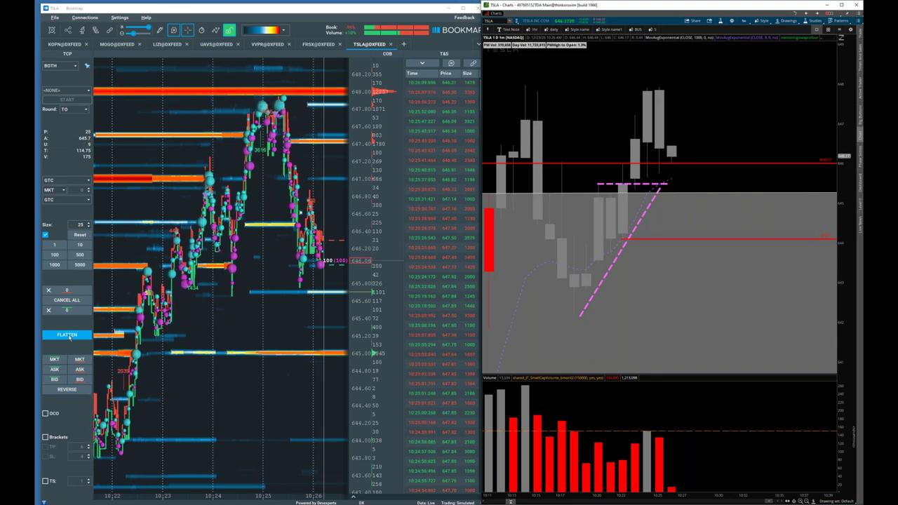
left_click(68, 336)
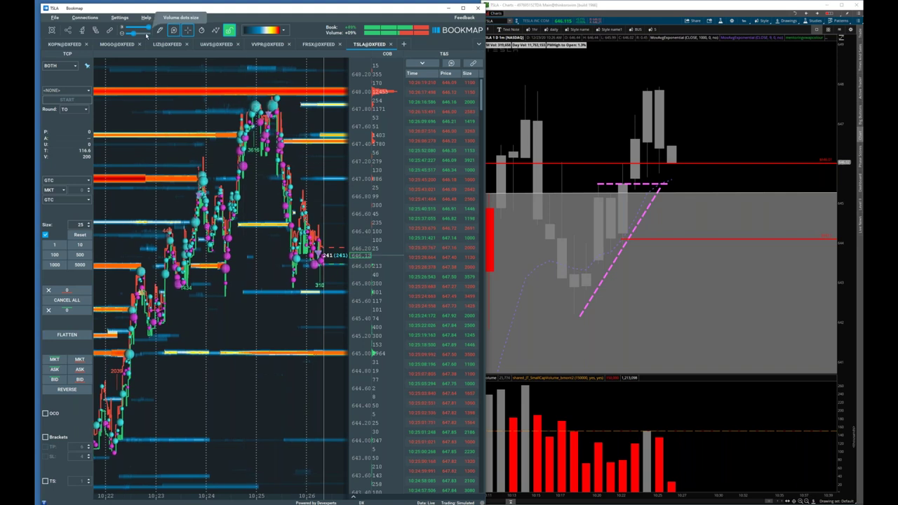
- Set the heatmap drawing style to a line width of 11 with the Dashed line type, and save it
left_click(160, 30)
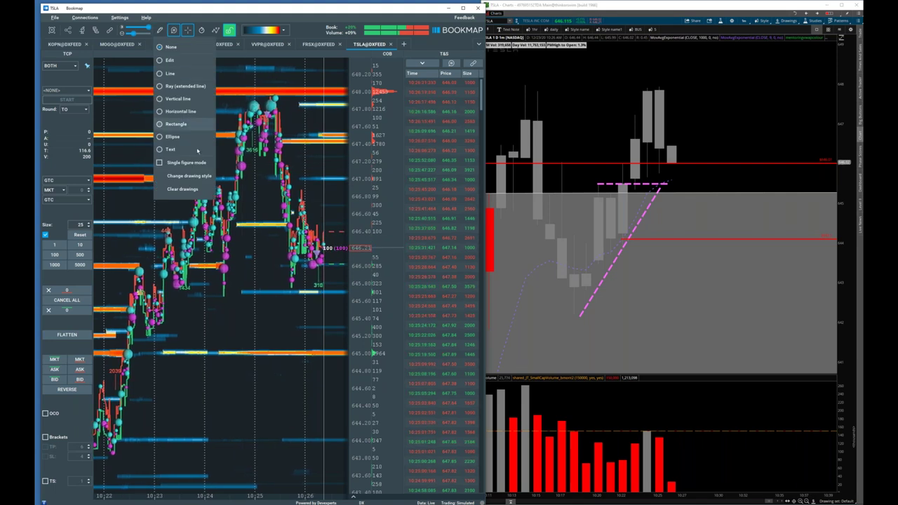
left_click(188, 176)
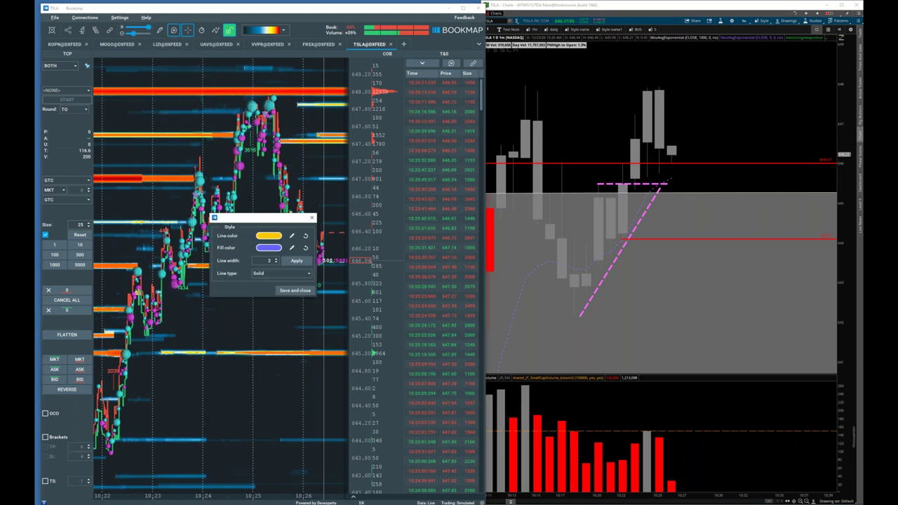
left_click(276, 259)
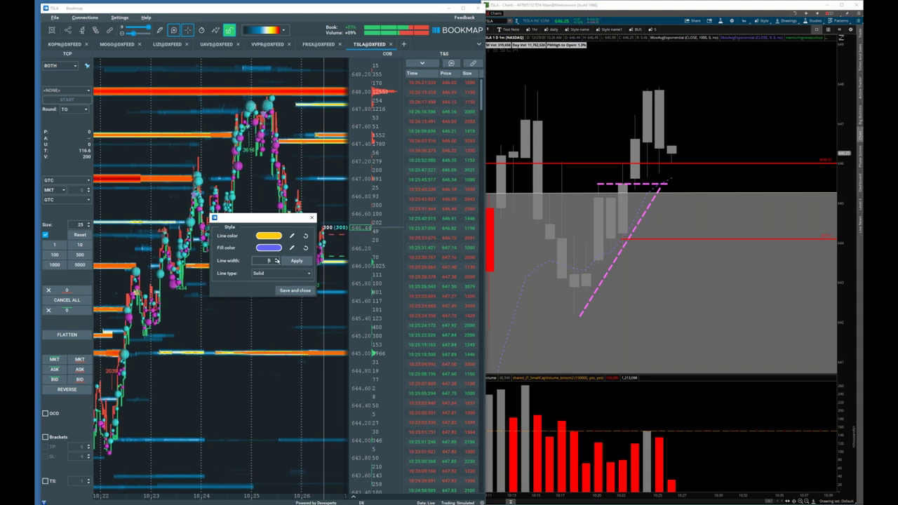
left_click(280, 273)
left_click(281, 295)
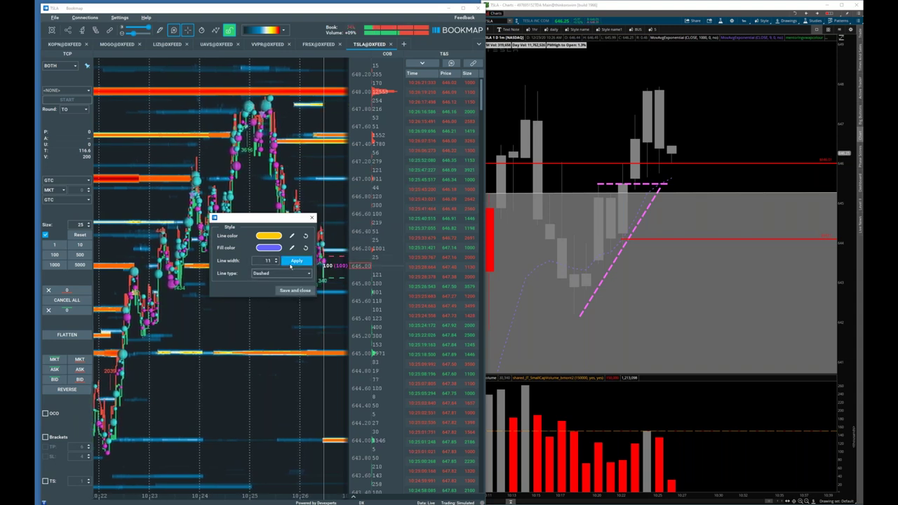
left_click(290, 263)
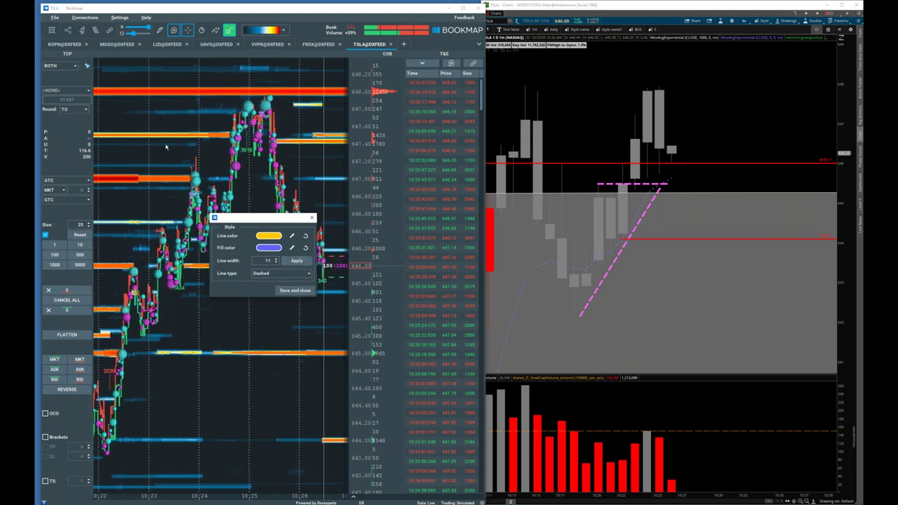
left_click(295, 290)
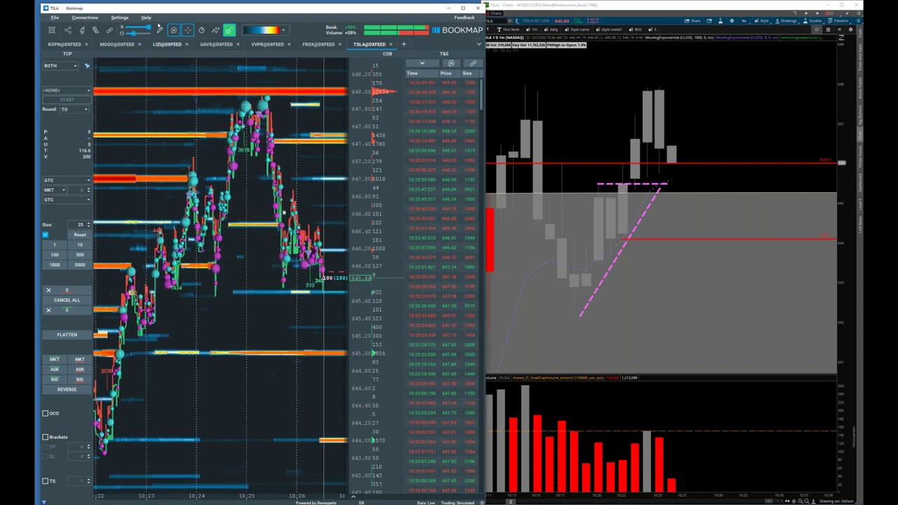
- Draw thick dashed yellow lines on the TSLA heatmap along the major price swings, around the highs and down the following pullback
left_click(159, 30)
left_click(169, 73)
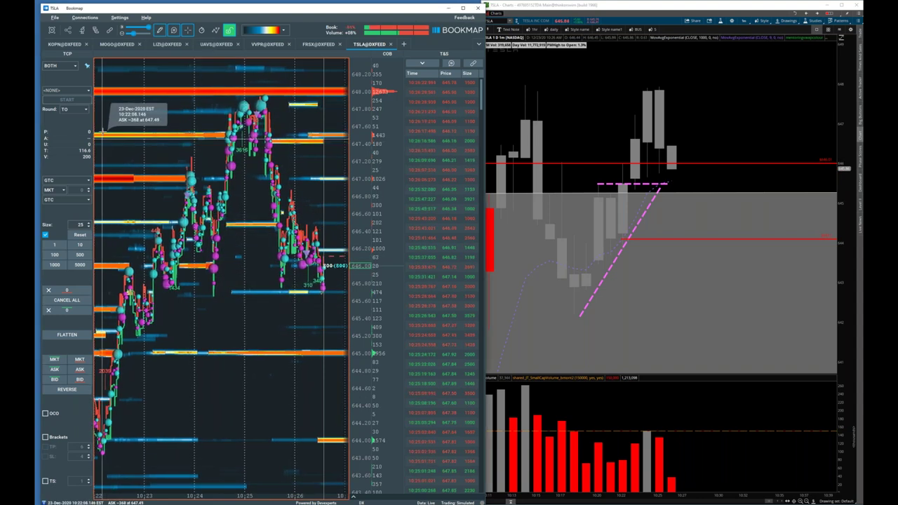
left_click_drag(102, 131, 125, 280)
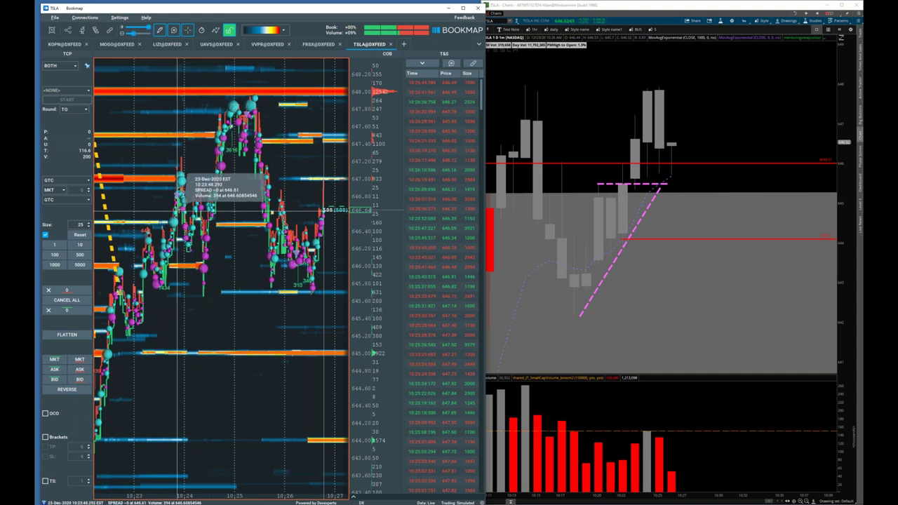
mouse_move(140, 223)
left_mouse_down()
mouse_move(169, 178)
mouse_move(179, 143)
mouse_move(172, 149)
left_mouse_up()
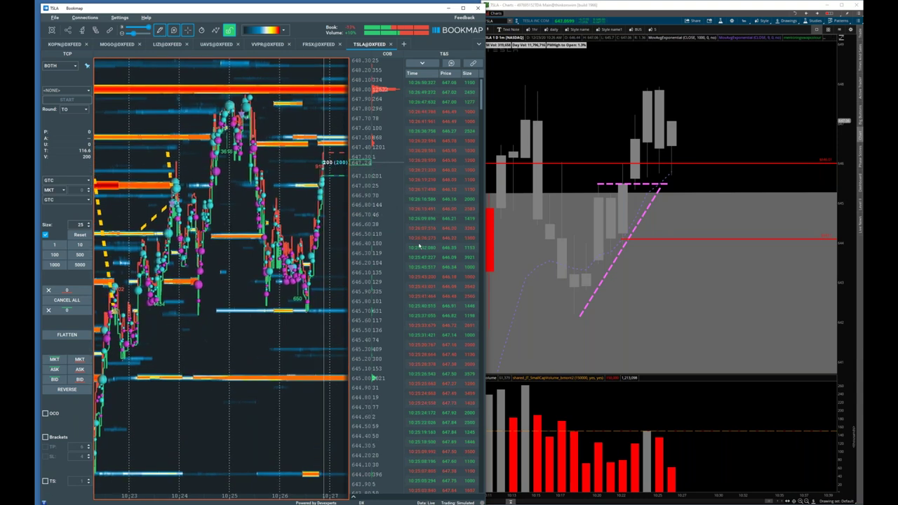
left_click_drag(185, 91, 228, 104)
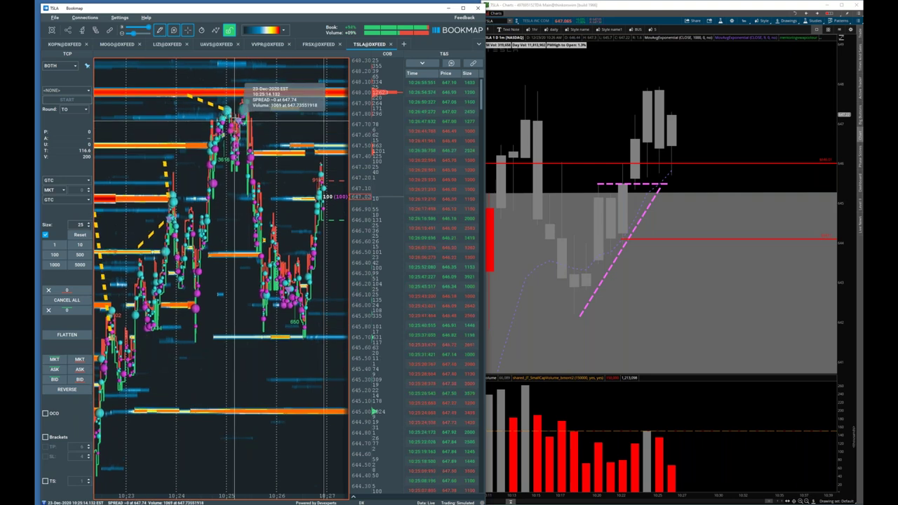
mouse_move(292, 121)
left_mouse_down()
mouse_move(256, 185)
mouse_move(259, 220)
left_mouse_up()
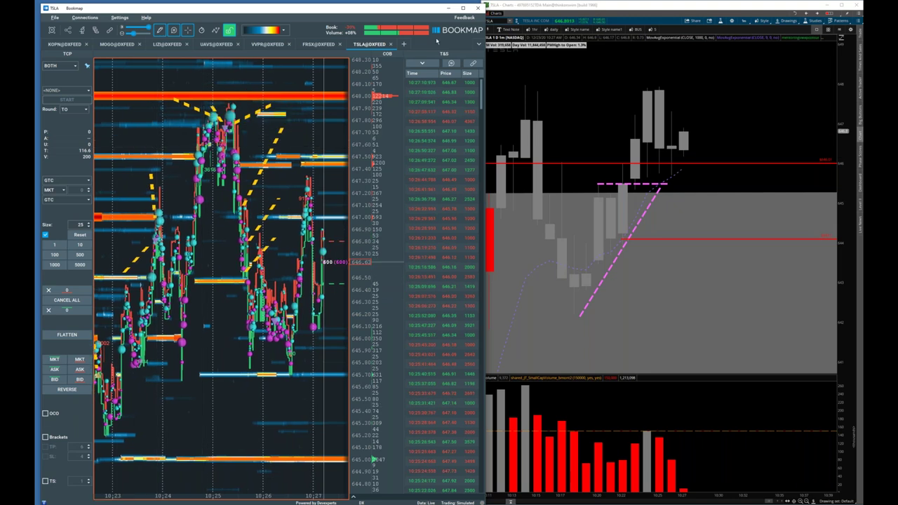
- Load LIZI on the candle chart, focus on the recent candles and show the LIZI heatmap in Bookmap
left_click(497, 20)
type("LIZI")
key("Return")
left_click_drag(754, 166, 836, 166)
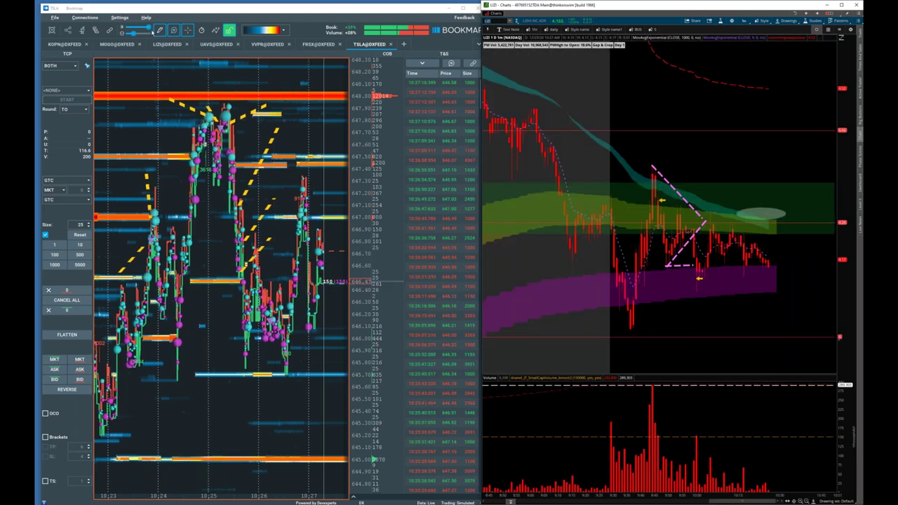
left_click(167, 44)
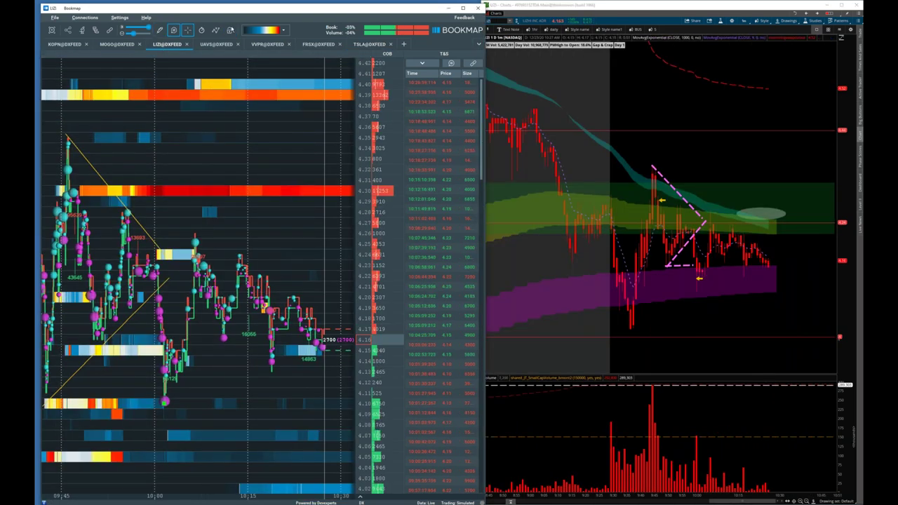
- Enable trading for LIZI with the trading controls set to BOTH and an order size of 2,500
left_click(228, 31)
left_click(57, 65)
left_click(52, 100)
left_click(61, 67)
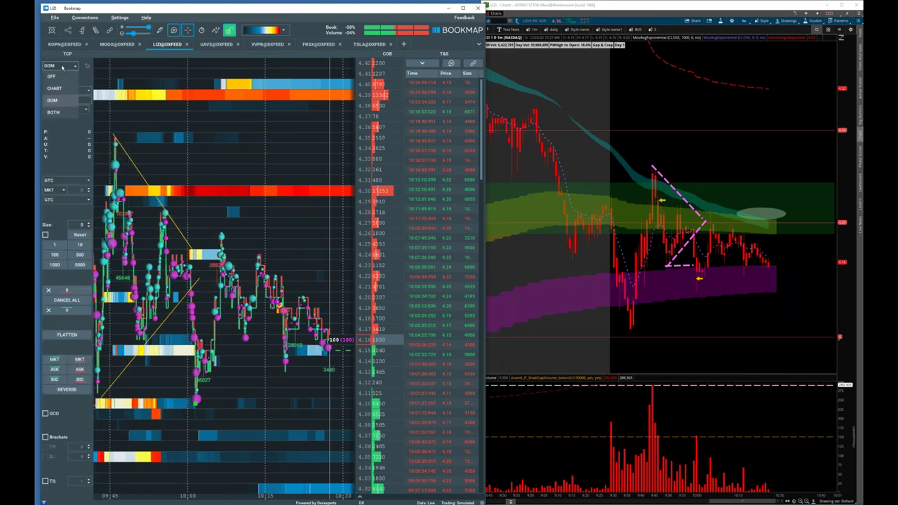
left_click(57, 112)
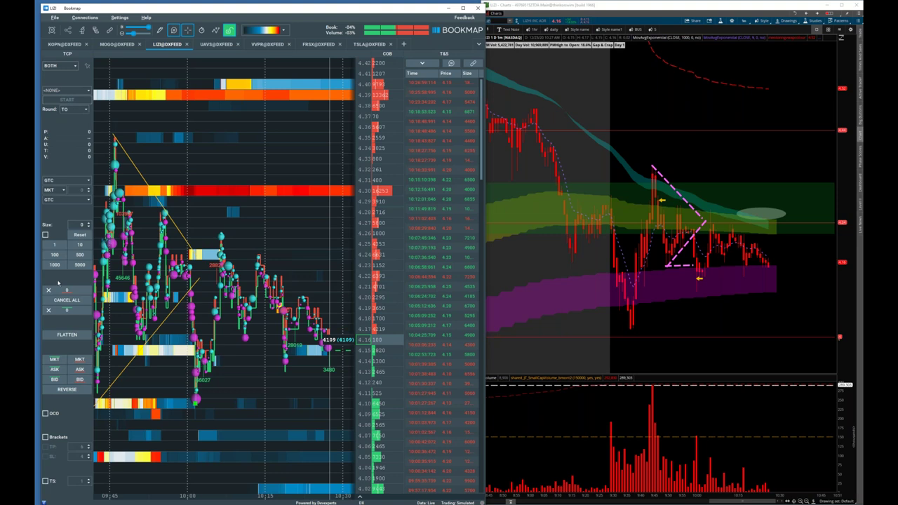
left_click(79, 254)
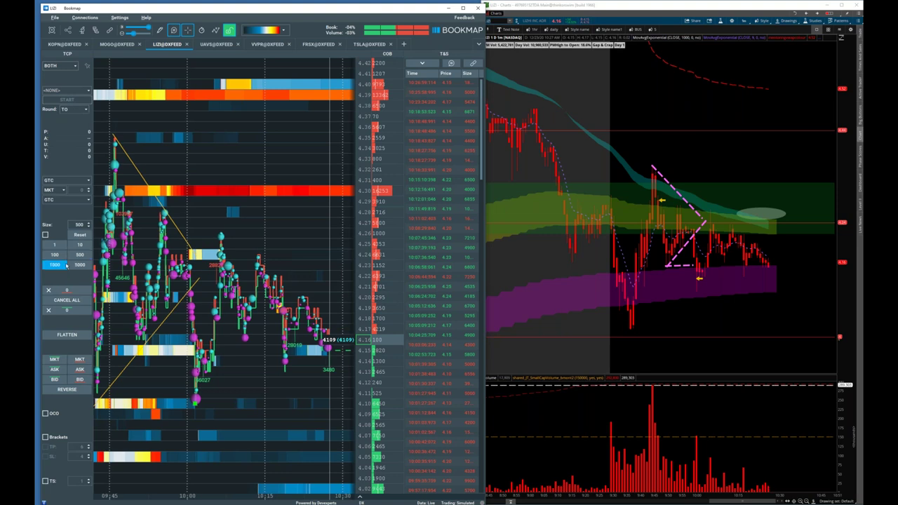
left_click(66, 265)
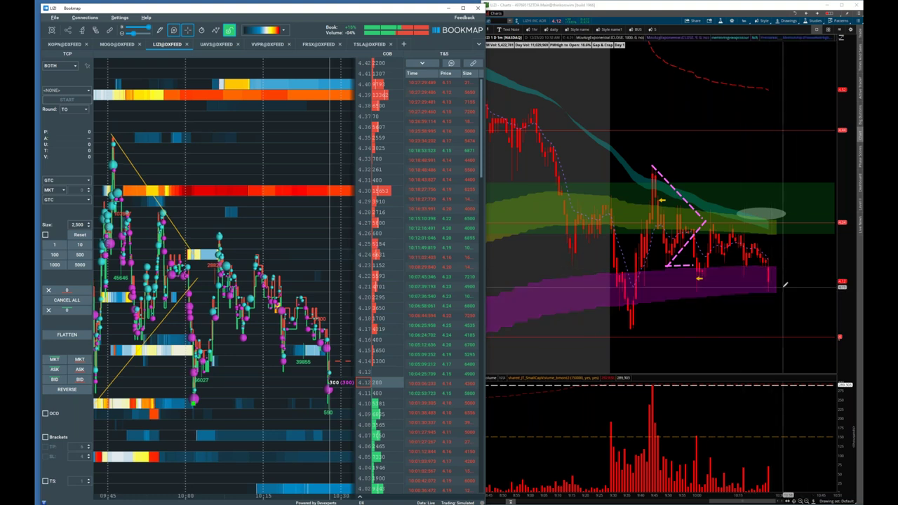
- Compare LIZI's candles over a wider price range with the TSLA heatmap, and inspect LIZI's candles since the open
left_click(844, 328)
left_click_drag(844, 328, 844, 354)
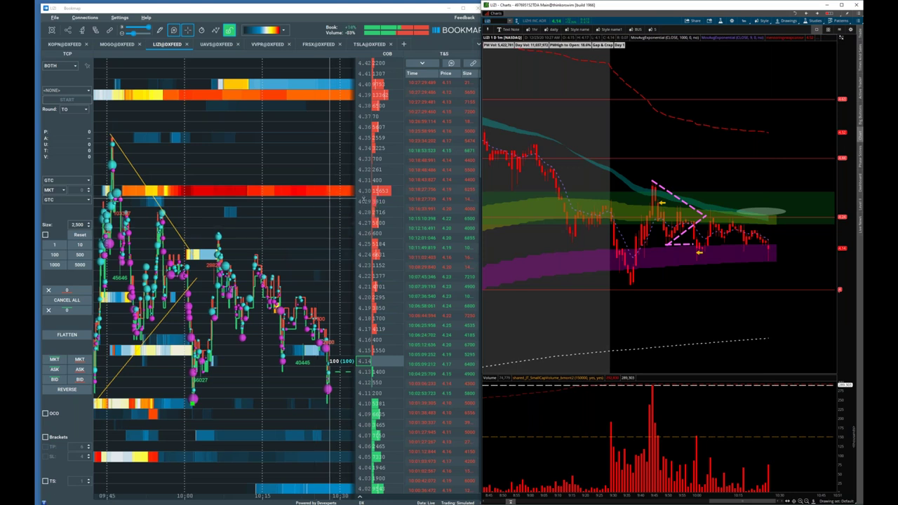
left_click(369, 44)
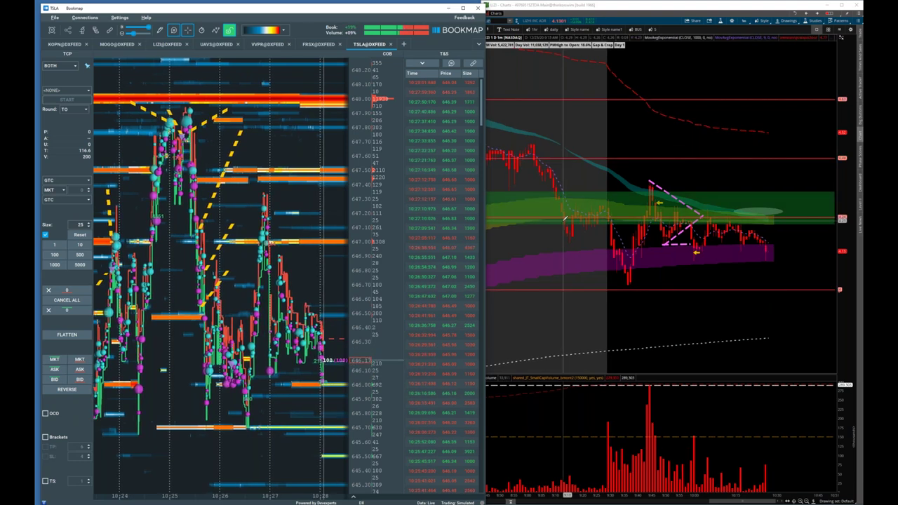
left_click_drag(616, 181, 814, 286)
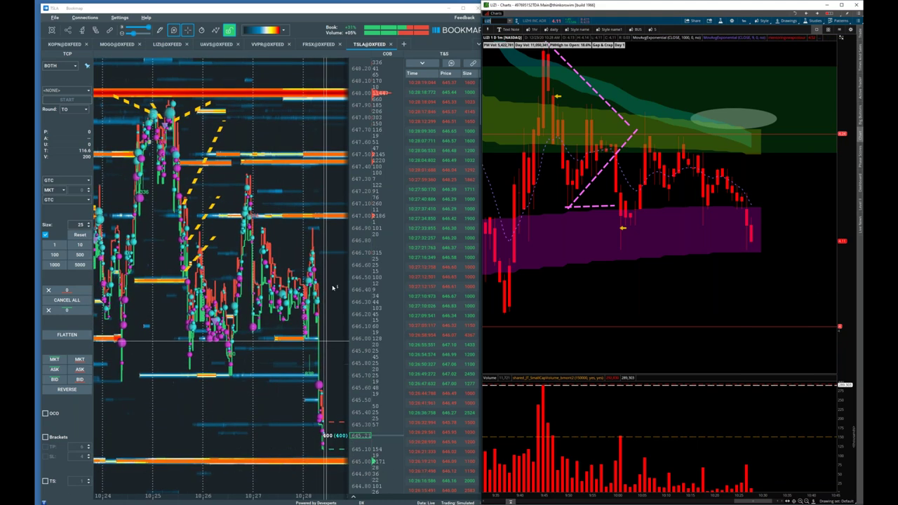
- Check the FRSX heatmap and examine the LIZI heatmap's liquidity levels back to the premarket session
left_click(319, 45)
scroll(293, 223, "down", 3)
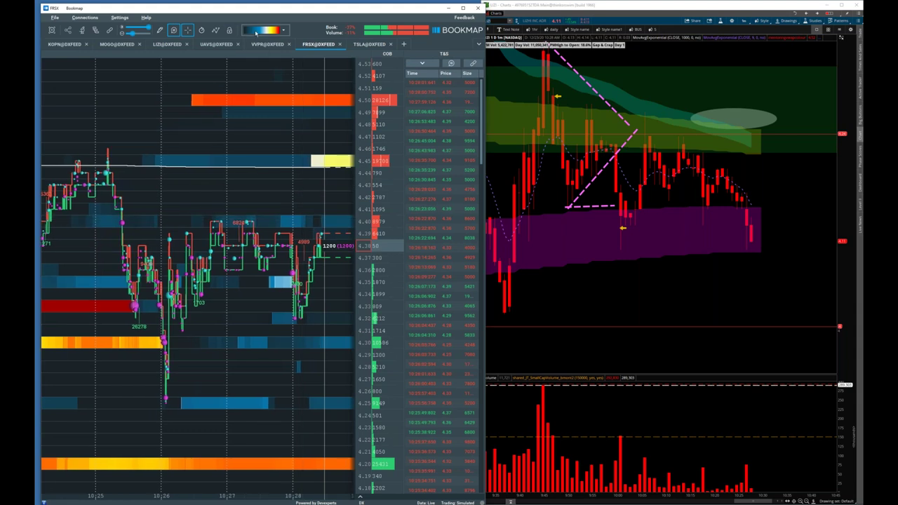
left_click(156, 45)
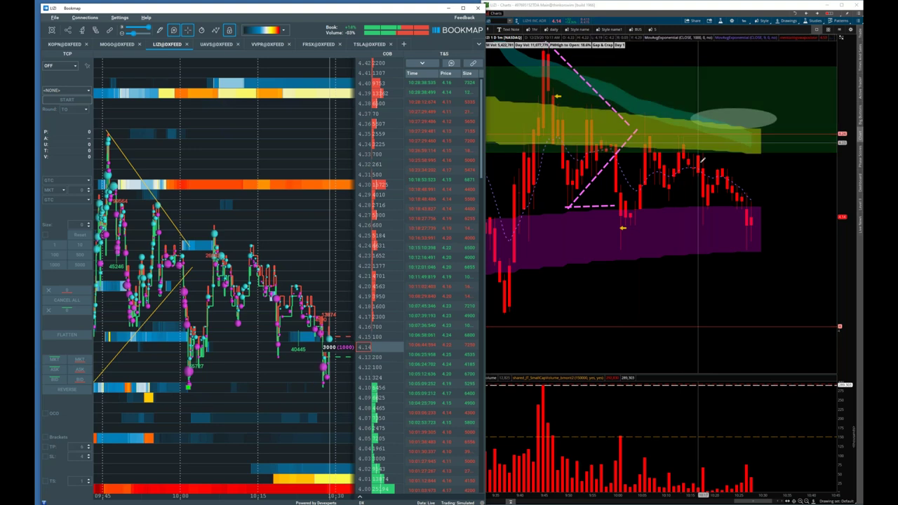
scroll(273, 236, "down", 2)
scroll(273, 236, "down", 2)
scroll(273, 236, "down", 2)
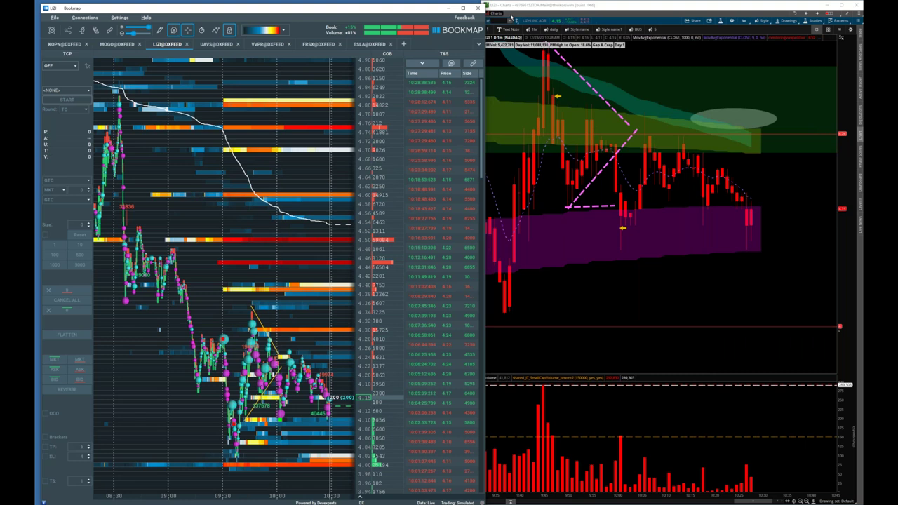
- Review LIZI's daily candles and examine its one-minute chart from the premarket high to the latest candles
left_click(557, 30)
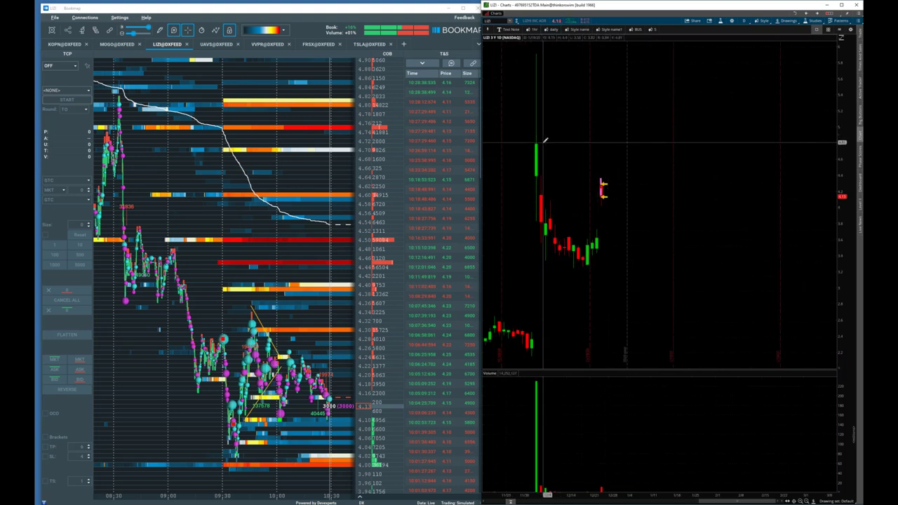
mouse_move(603, 184)
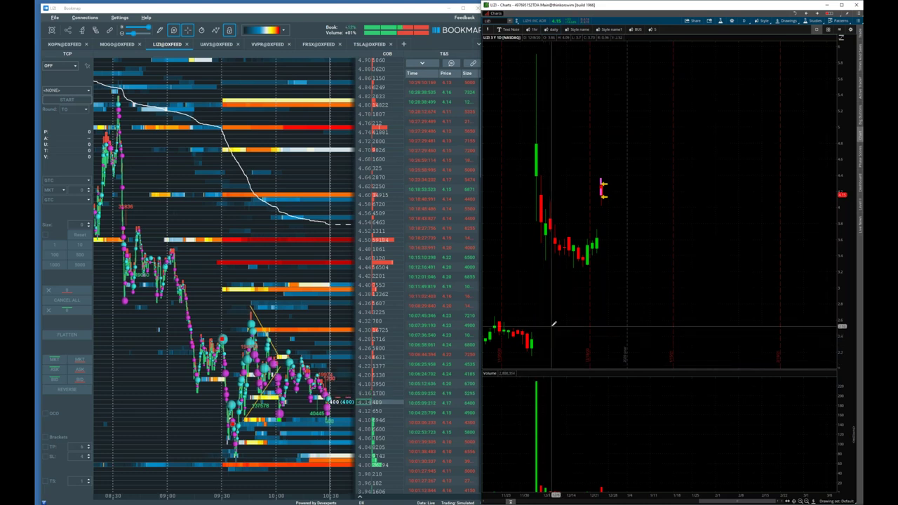
left_click(618, 31)
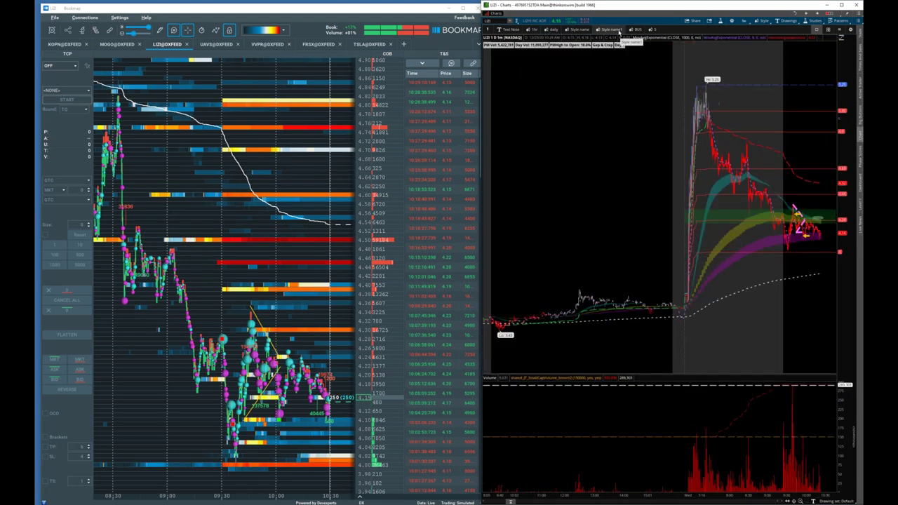
left_click_drag(691, 80, 836, 80)
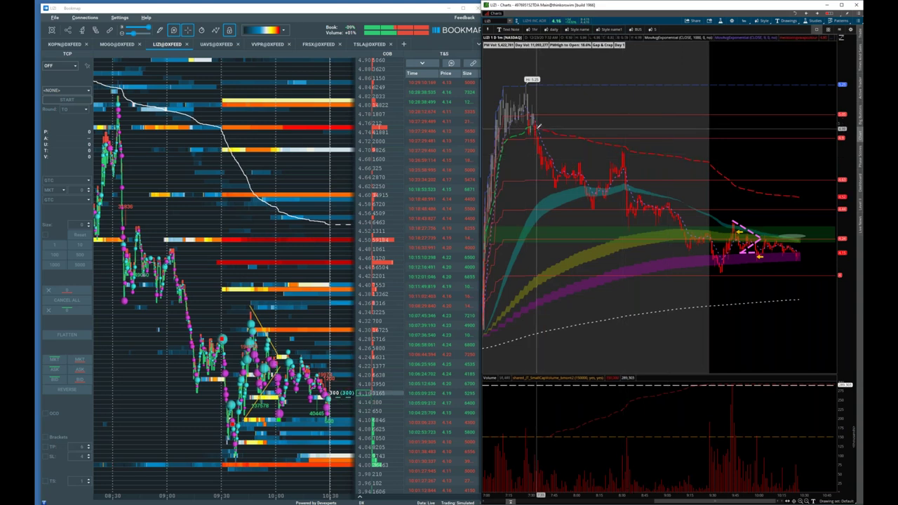
left_click_drag(697, 210, 835, 211)
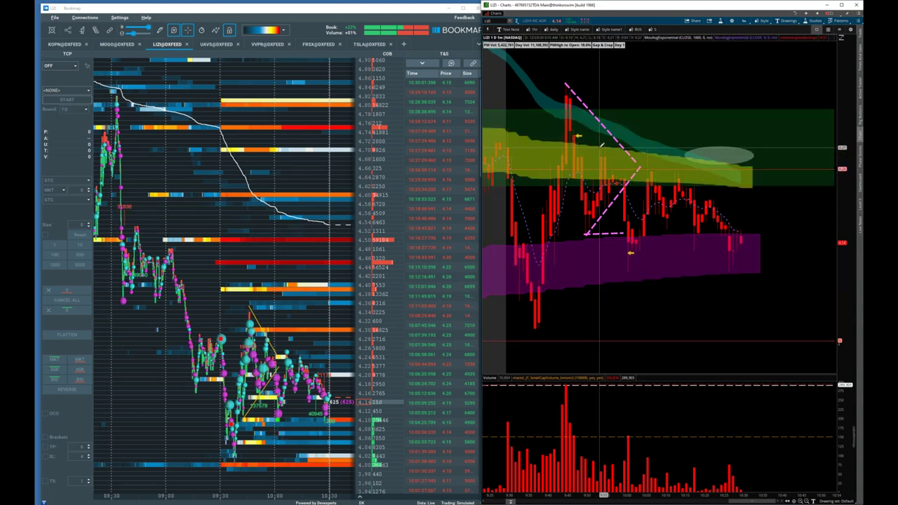
- Load TSLA on the one-minute candle chart and examine the candles around today's highs
left_click(495, 22)
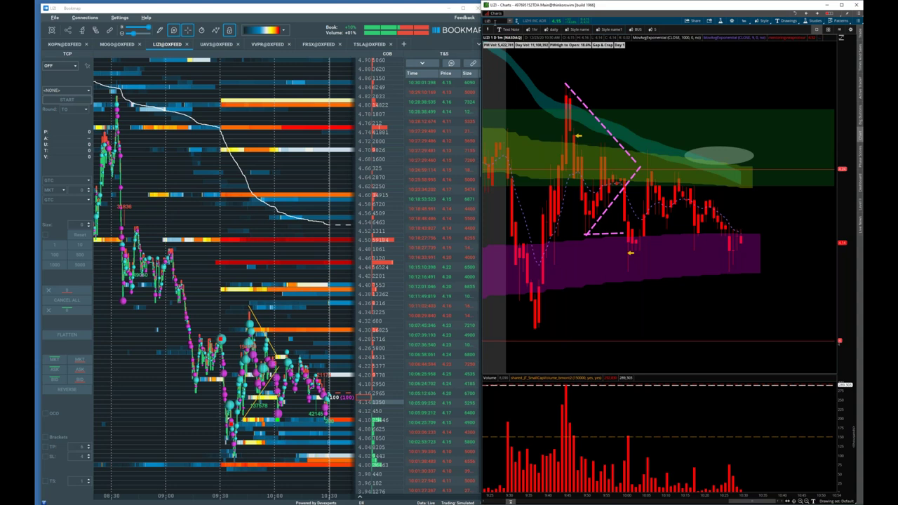
type("TSLA")
key("Return")
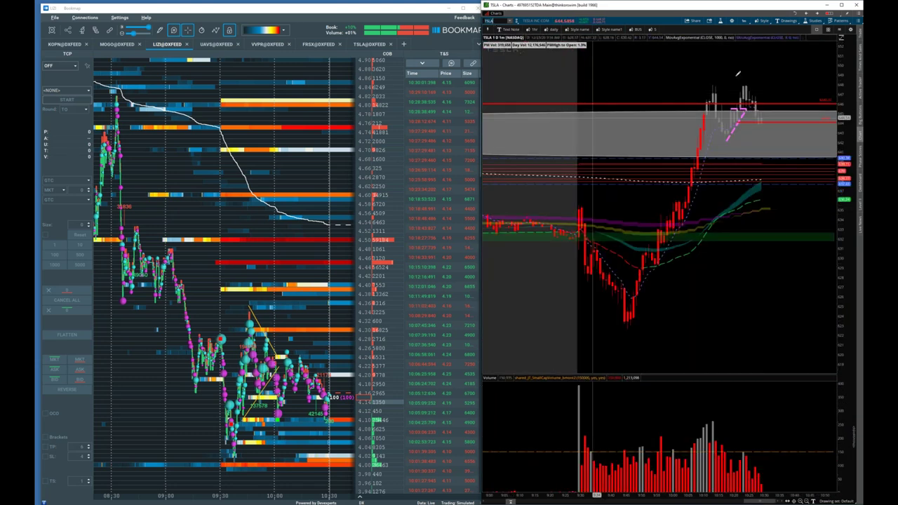
left_click_drag(607, 109, 836, 112)
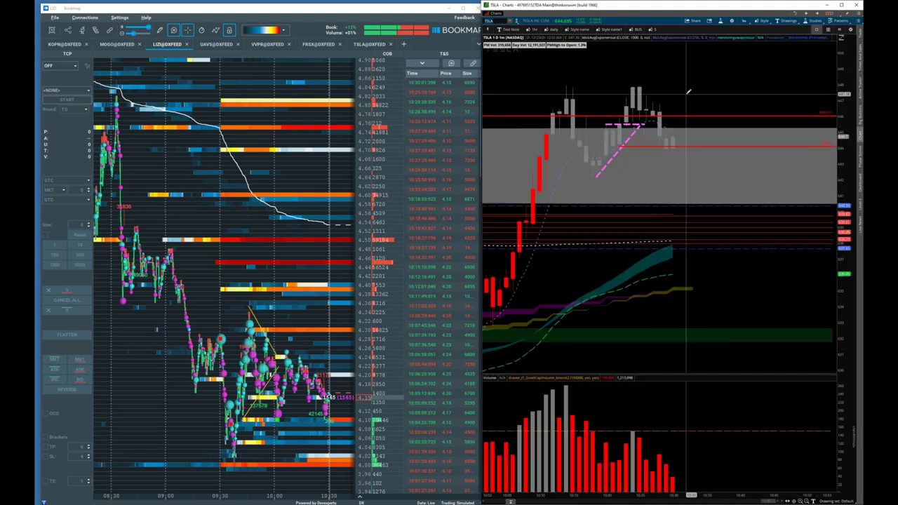
- Remove all drawings from the TSLA chart, including the trend lines, red price levels and grey zone
right_click(677, 172)
left_click(707, 221)
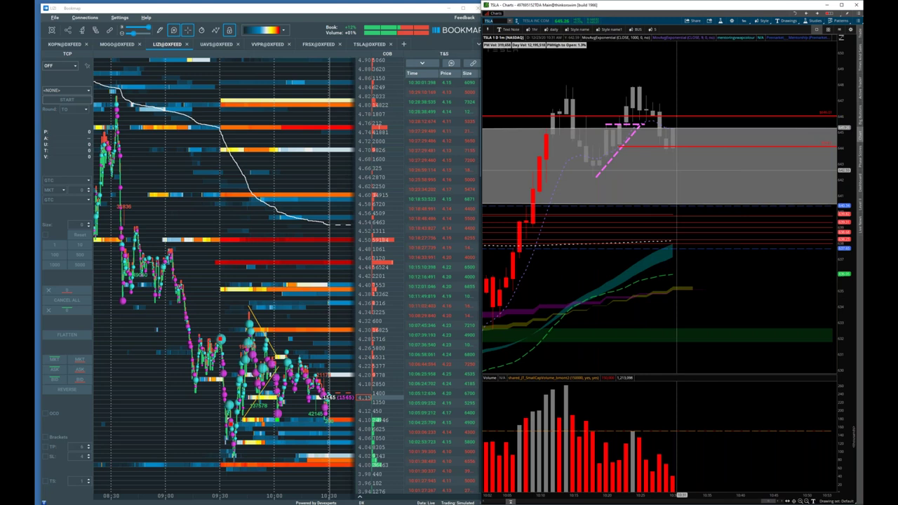
left_click(692, 19)
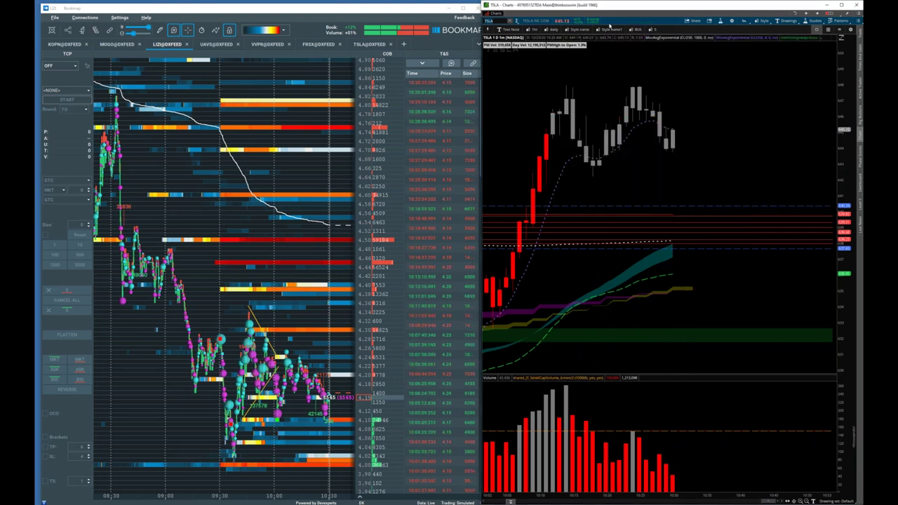
- Review TSLA's recent bars on the hourly chart and return to the one-minute chart to examine the latest candles
left_click(535, 33)
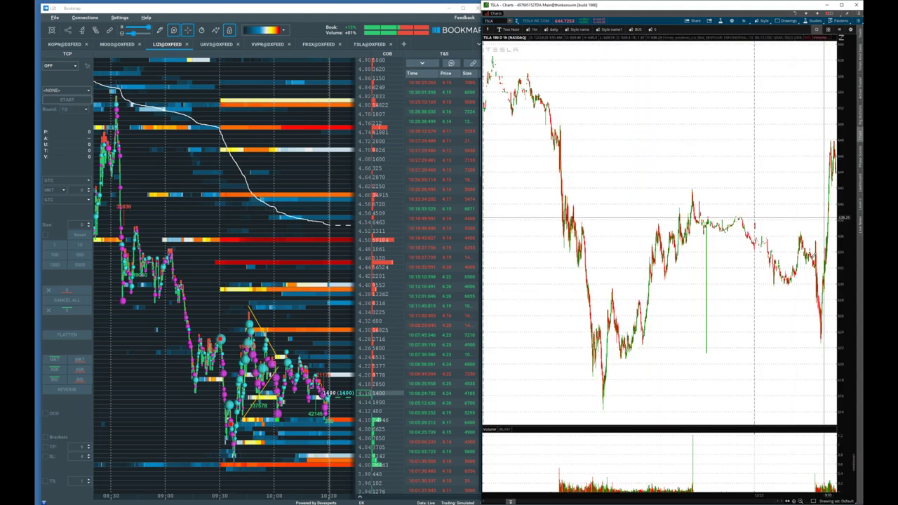
left_click_drag(797, 217, 836, 217)
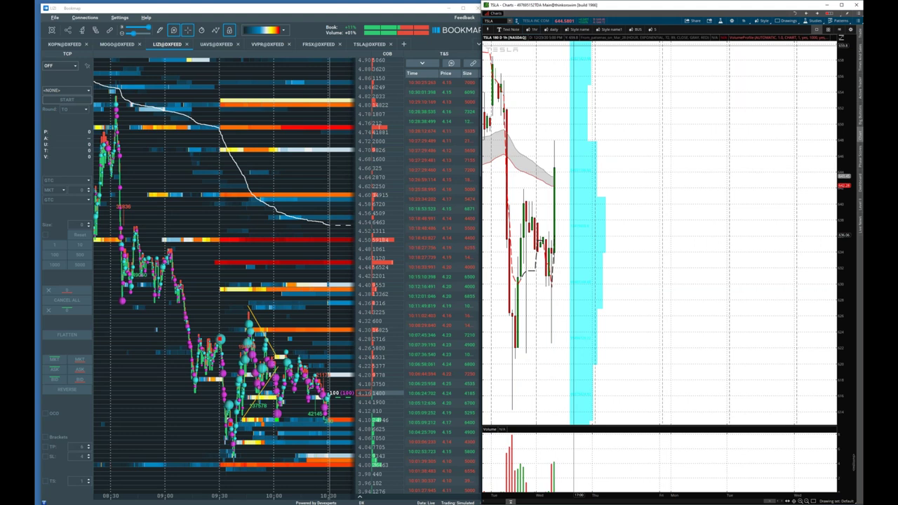
left_click(605, 29)
scroll(727, 125, "up", 1)
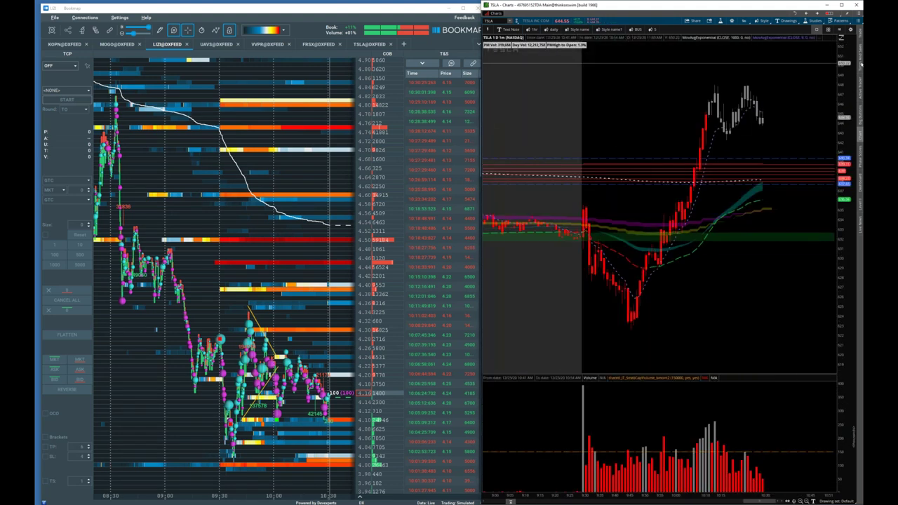
scroll(727, 125, "up", 1)
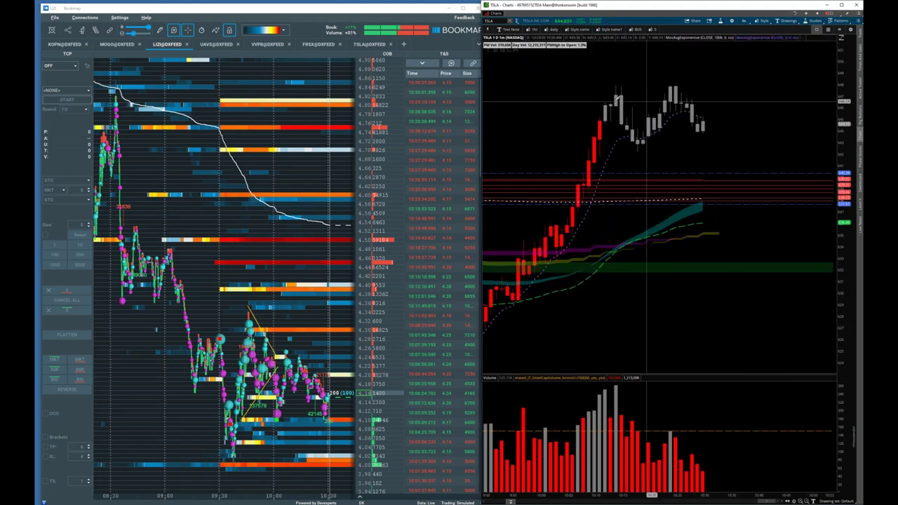
scroll(728, 147, "up", 1)
middle_click(680, 155)
left_click(685, 174)
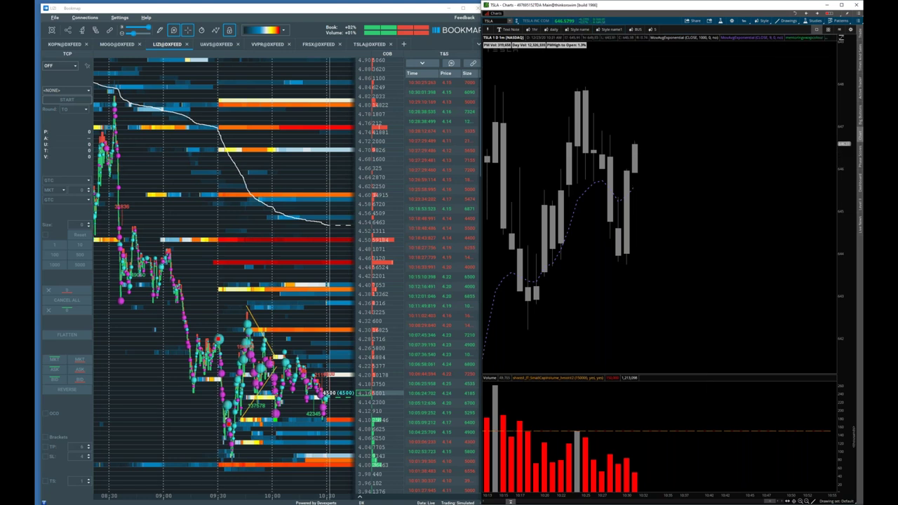
- Load LIZI on the candle chart and examine its recent candles alongside the LIZI heatmap since the open
type("LIZI")
key("Return")
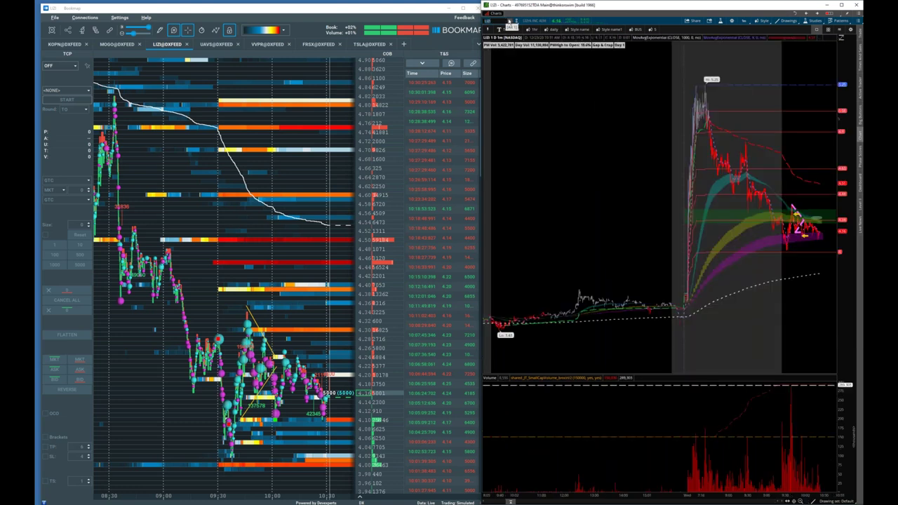
left_click_drag(778, 177, 841, 134)
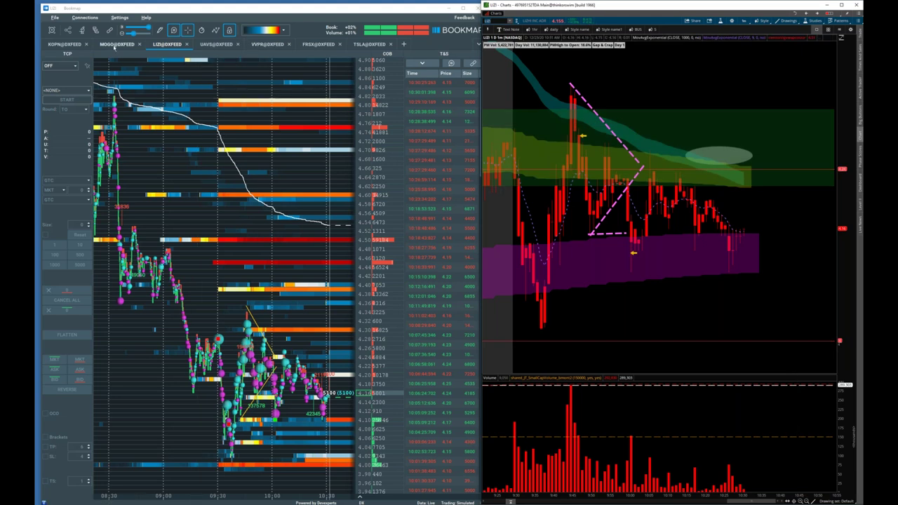
scroll(274, 205, "up", 5)
scroll(273, 205, "down", 4)
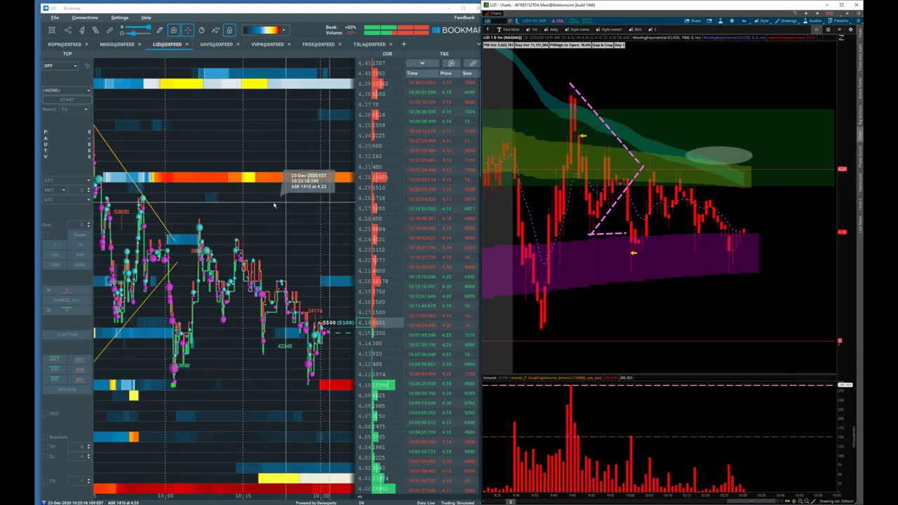
- Examine LIZI's candles since the open and across the full premarket session, together with the current LIZI heatmap levels
mouse_move(546, 160)
left_mouse_down()
mouse_move(813, 120)
mouse_move(842, 97)
left_mouse_up()
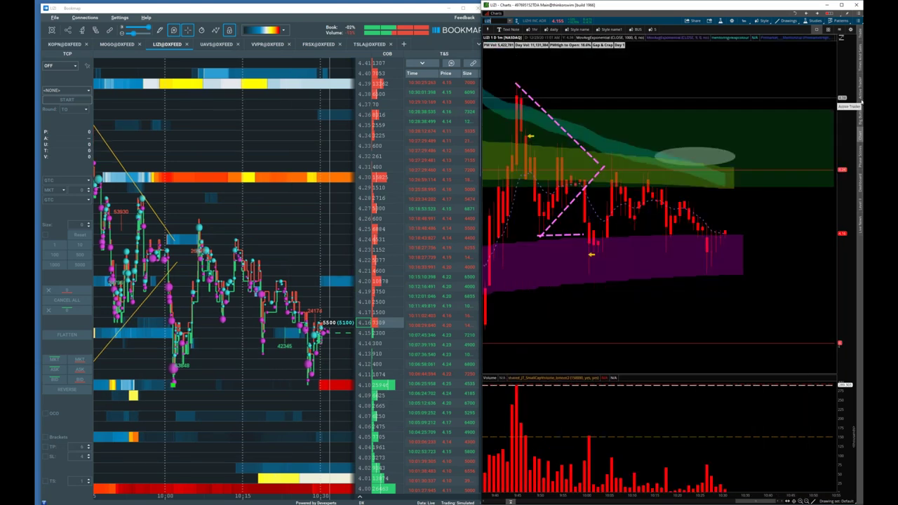
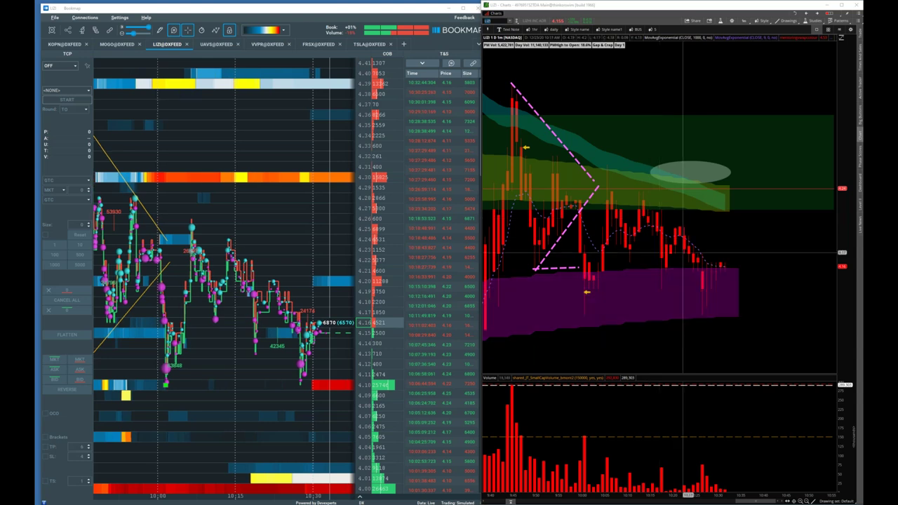
scroll(705, 321, "up", 2)
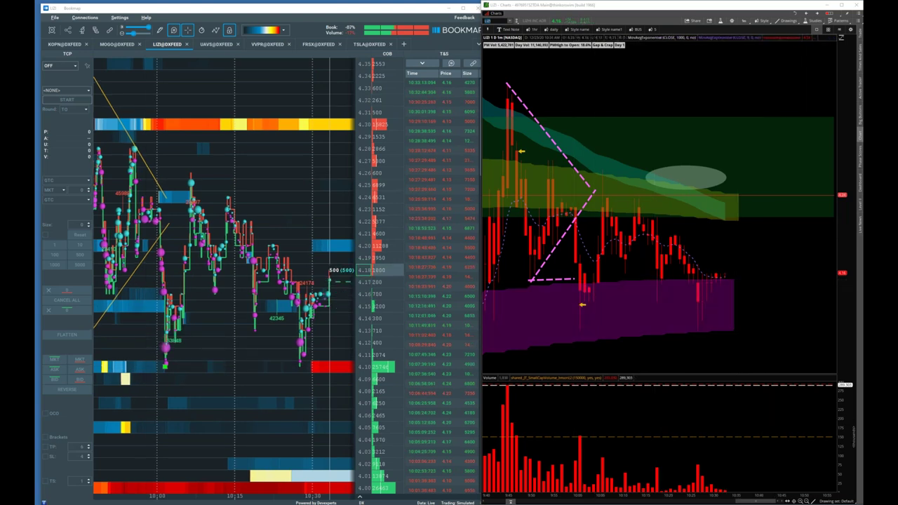
scroll(544, 494, "down", 3)
scroll(616, 477, "down", 4)
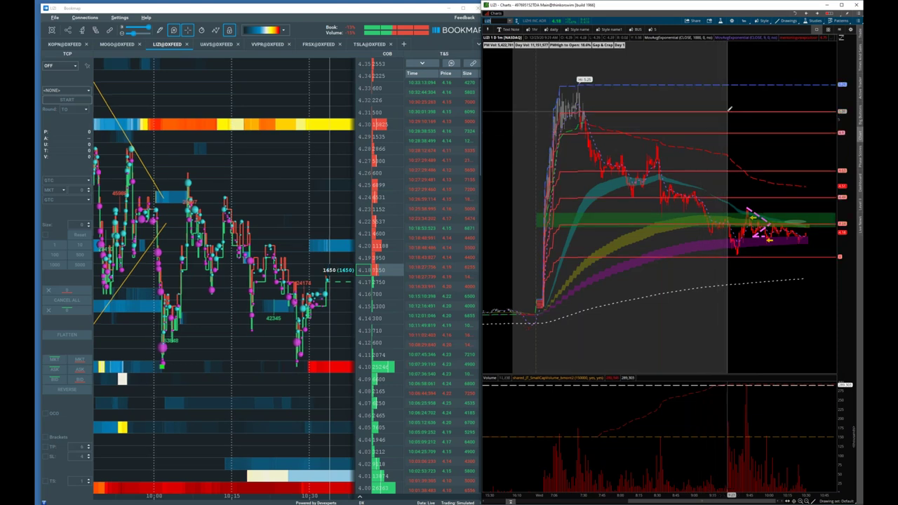
- Review the Fibonacci level inputs and plots of the premarket study on the LIZI chart
right_click(652, 82)
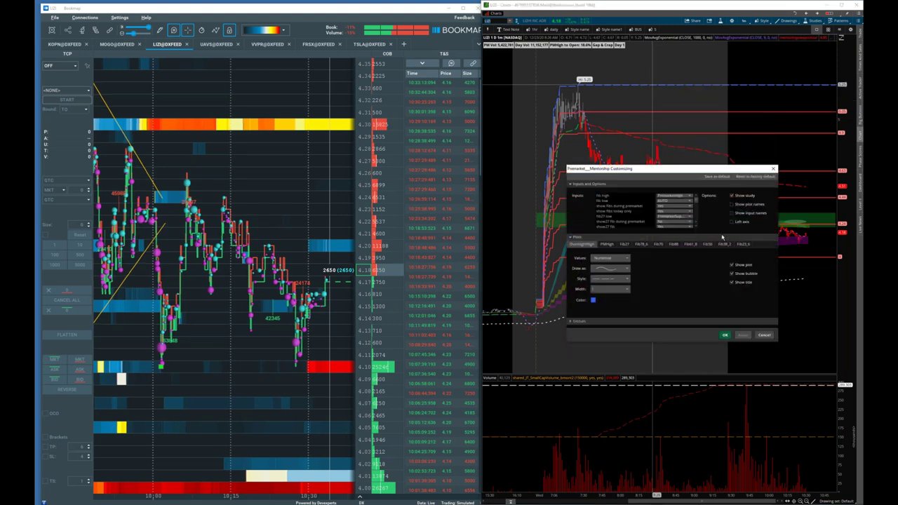
scroll(681, 220, "down", 3)
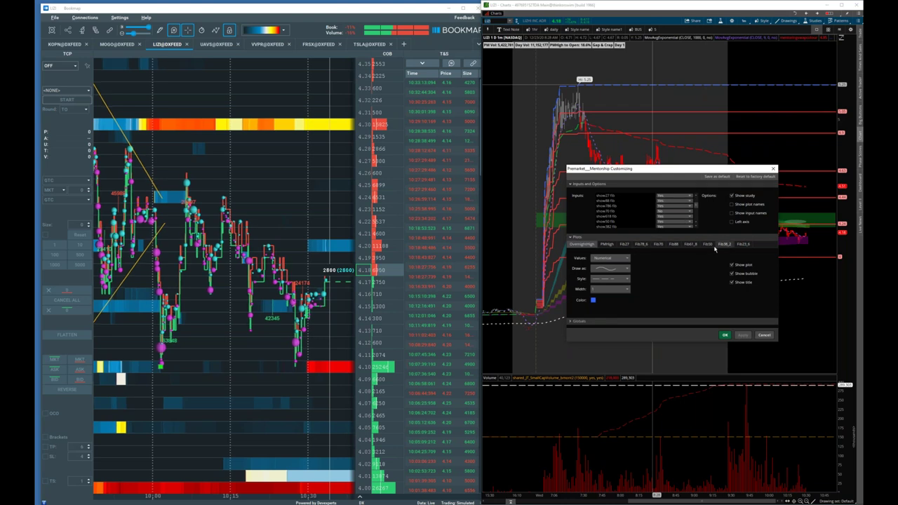
left_click(768, 334)
scroll(698, 145, "up", 4)
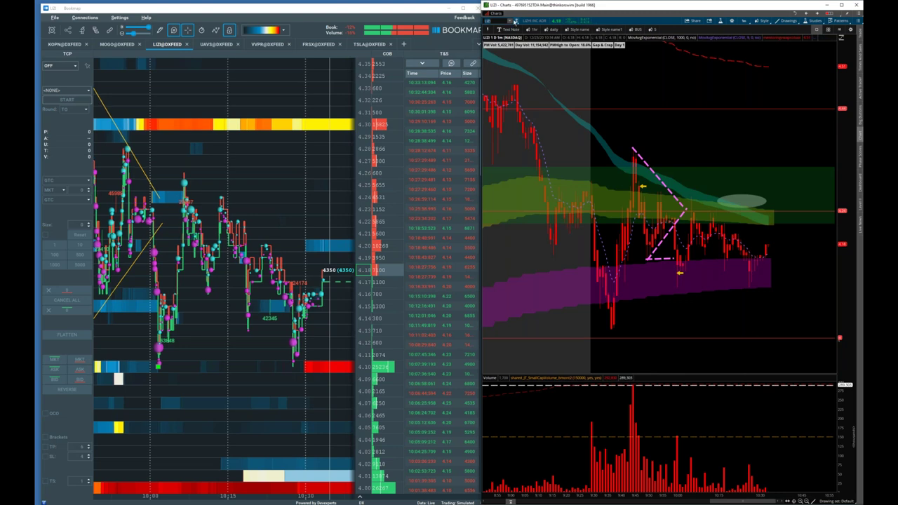
- Load TSLA on the candle chart and draw dashed trend lines along the recent consolidation's flat highs and rising lows
left_click(511, 22)
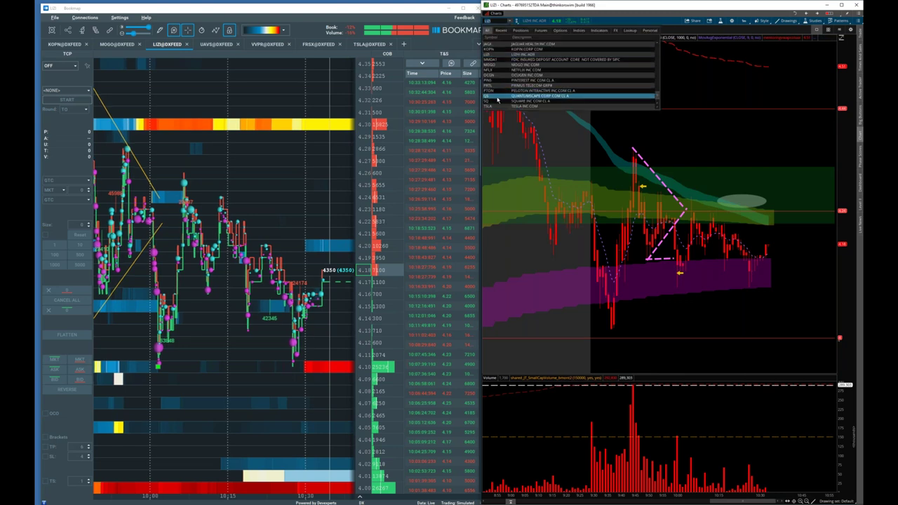
left_click(496, 106)
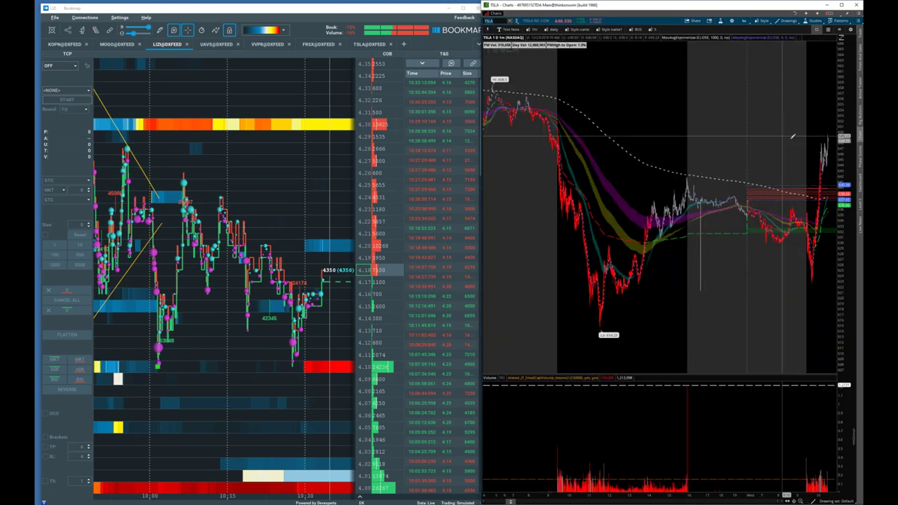
middle_click(745, 96)
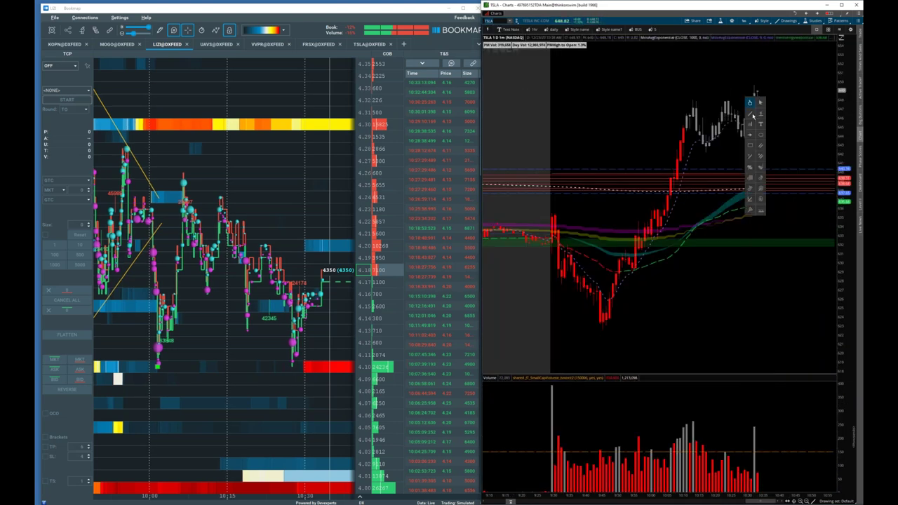
left_click(750, 112)
left_click_drag(684, 100, 792, 99)
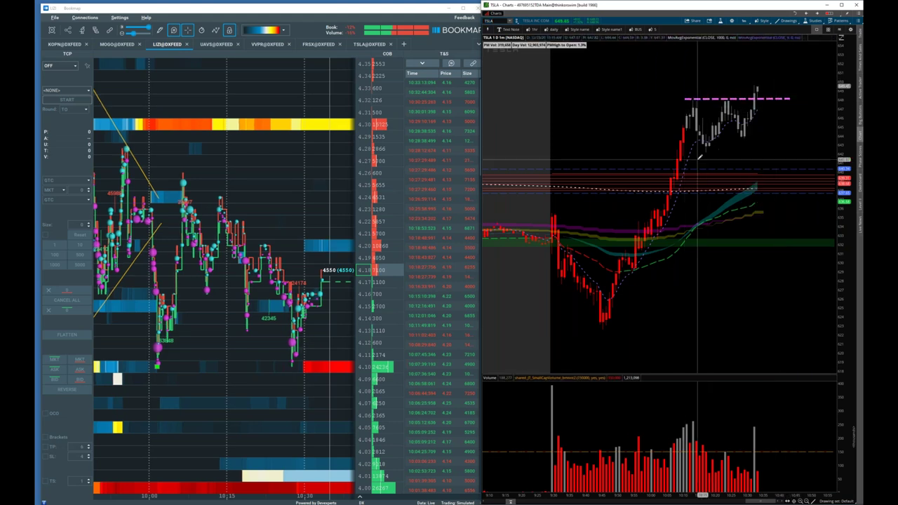
left_click_drag(700, 158, 792, 114)
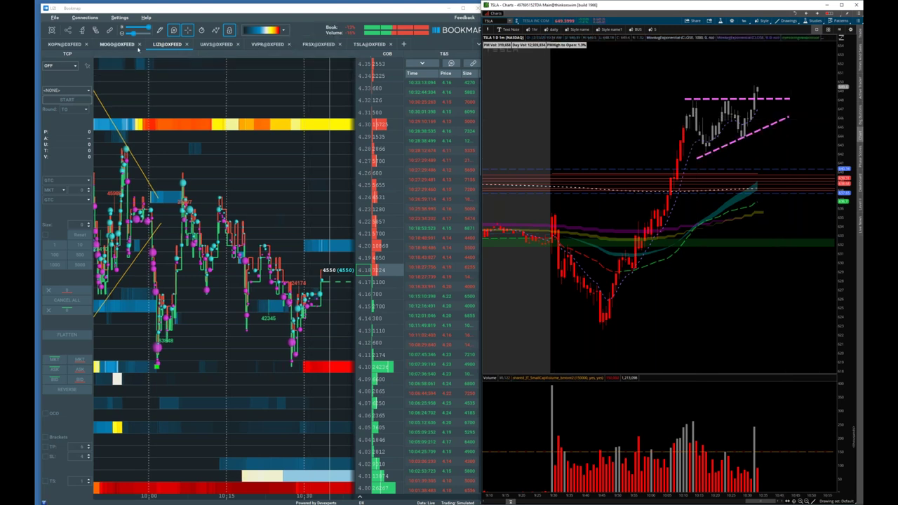
- Show the TSLA heatmap in Bookmap and examine the order flow and liquidity levels around the latest price action
left_click(379, 44)
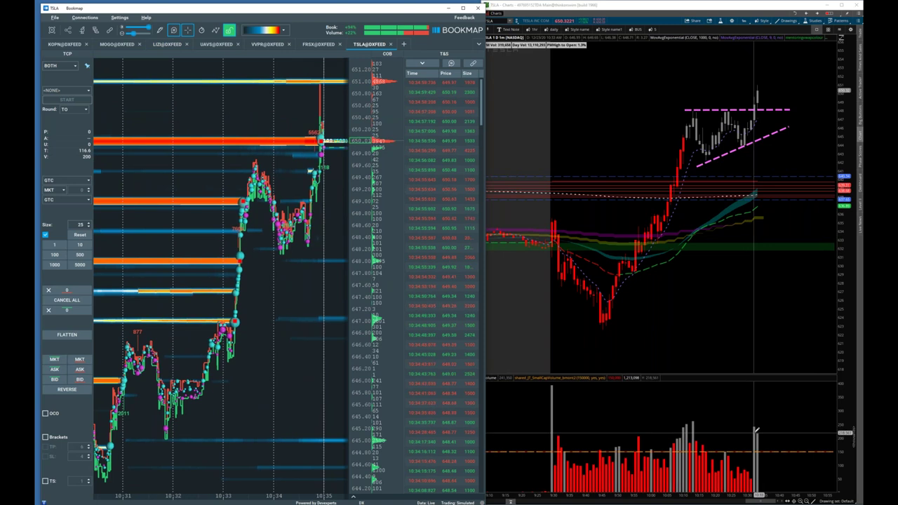
scroll(257, 211, "up", 5)
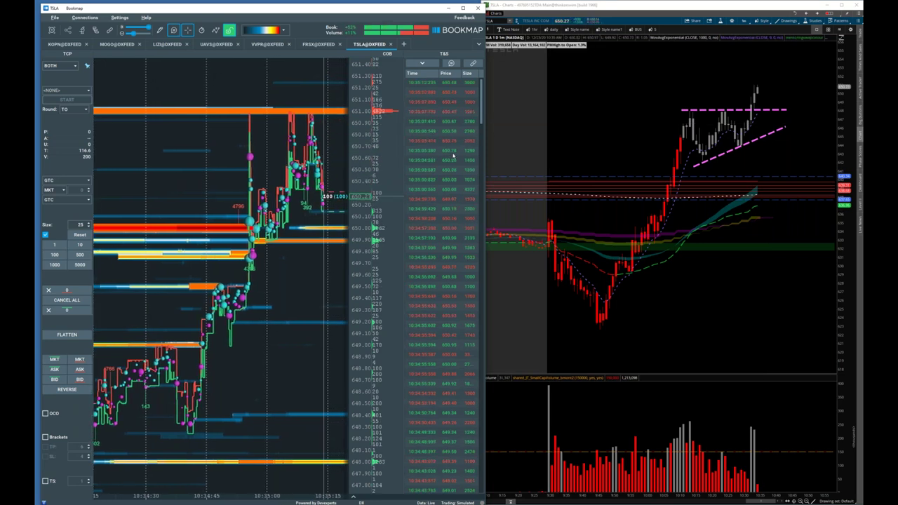
left_click_drag(802, 79, 621, 92)
middle_click(723, 93)
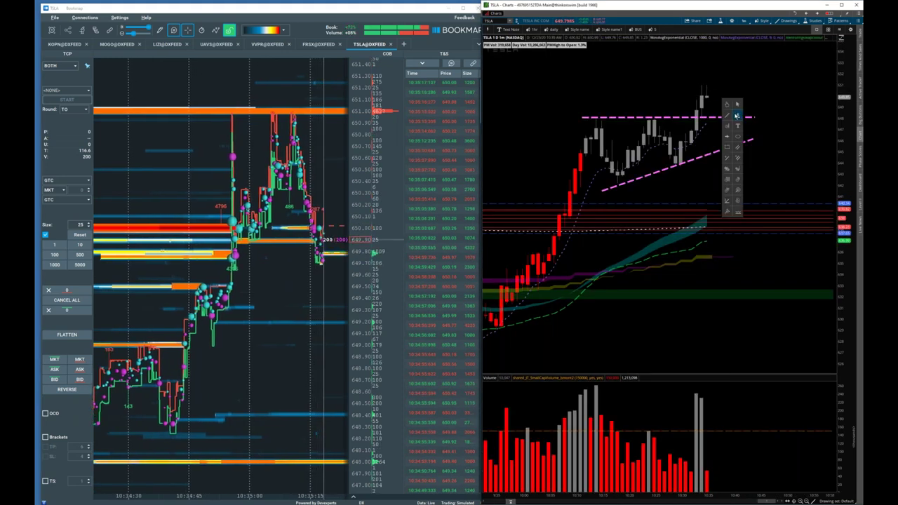
left_click(172, 169)
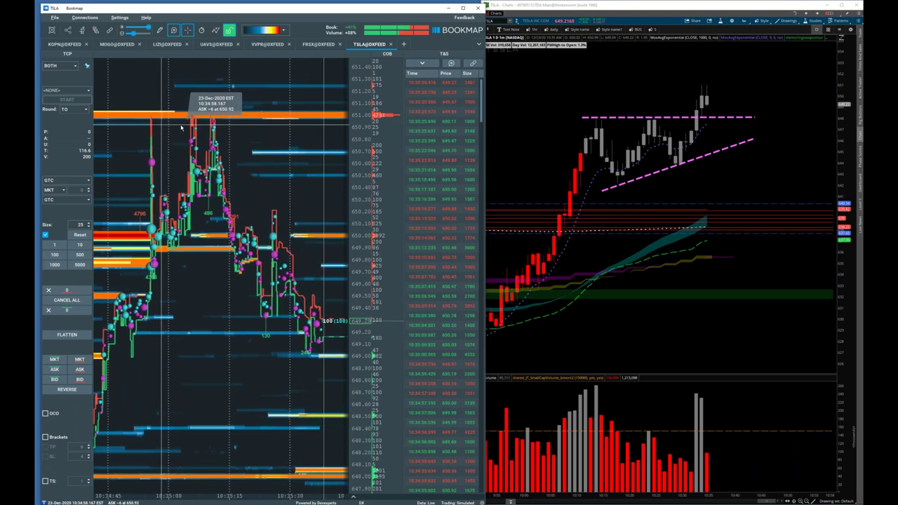
scroll(181, 127, "up", 1)
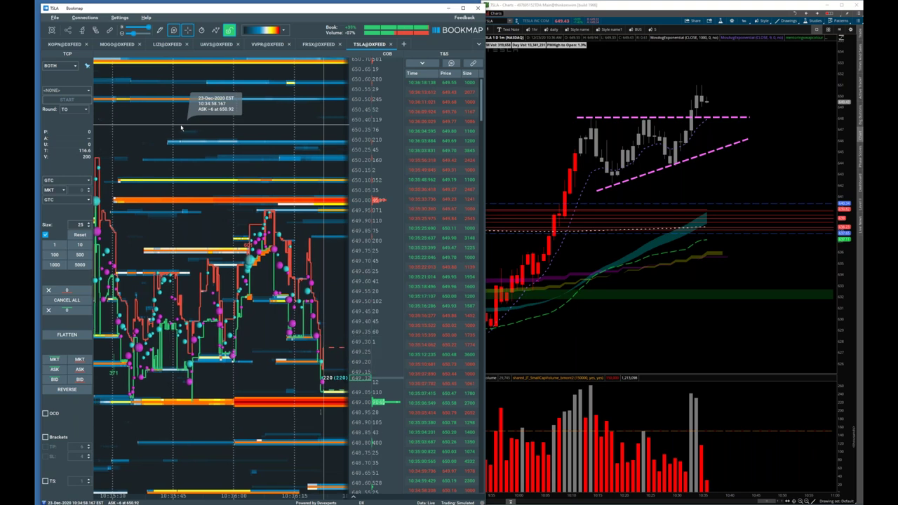
scroll(181, 128, "up", 2)
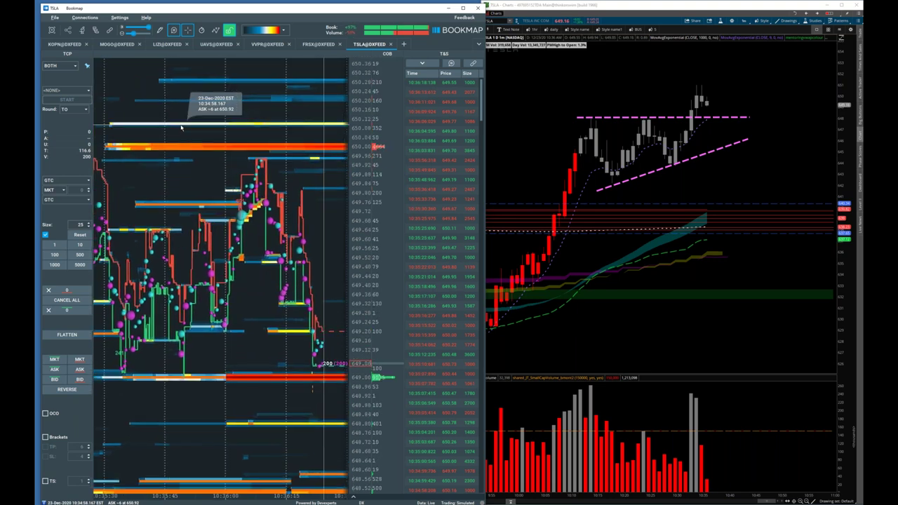
- Examine TSLA's latest one-minute candles around the horizontal dashed trend line at closer and wider ranges
left_click_drag(583, 94, 829, 73)
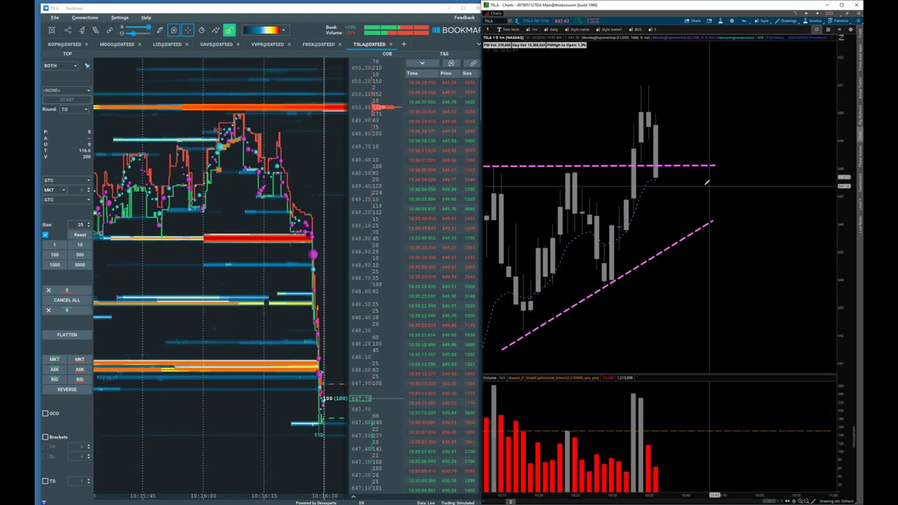
left_click_drag(545, 494, 566, 492)
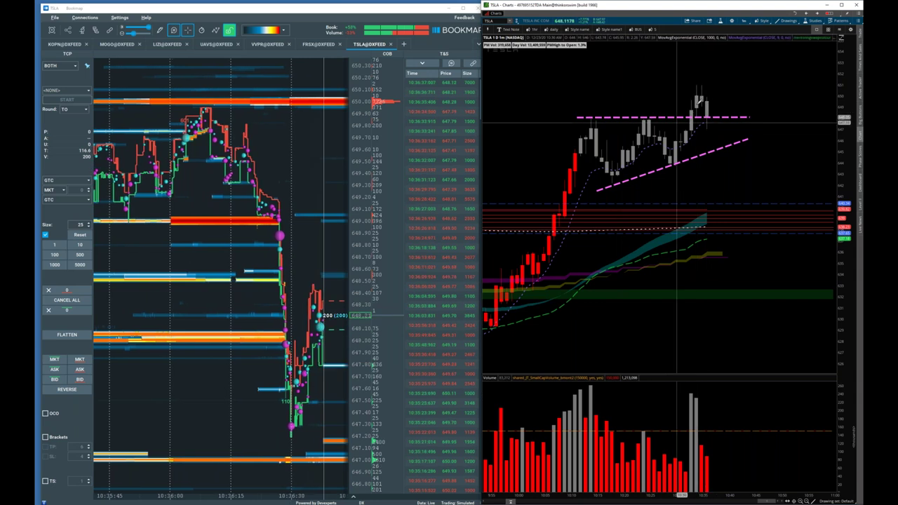
left_click_drag(581, 115, 774, 70)
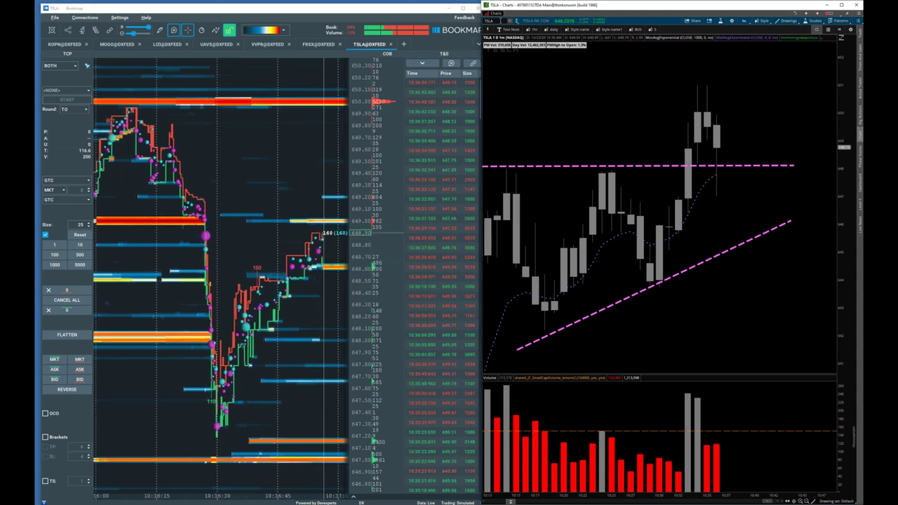
- Load VVPR on the candle chart, focus on its recent candles and show the VVPR heatmap in Bookmap
left_click(500, 21)
type("VVPR")
key("Return")
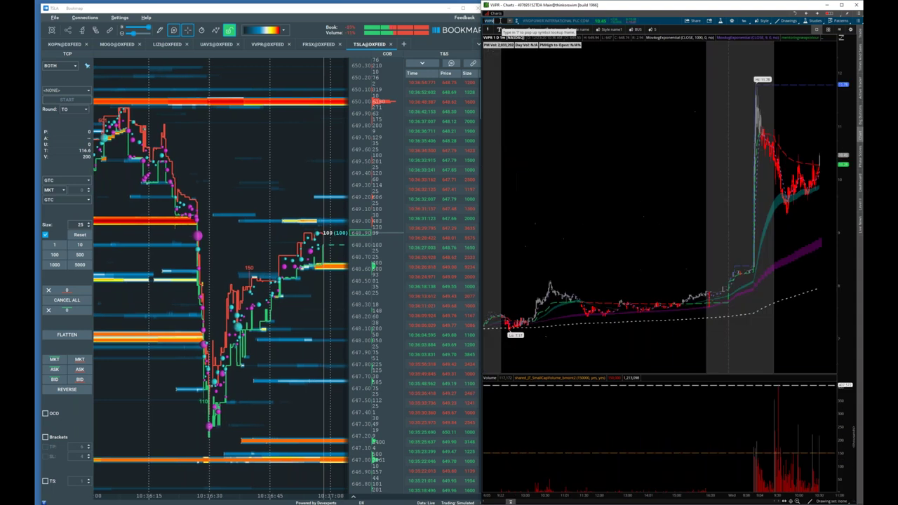
left_click_drag(793, 86, 839, 91)
left_click(260, 46)
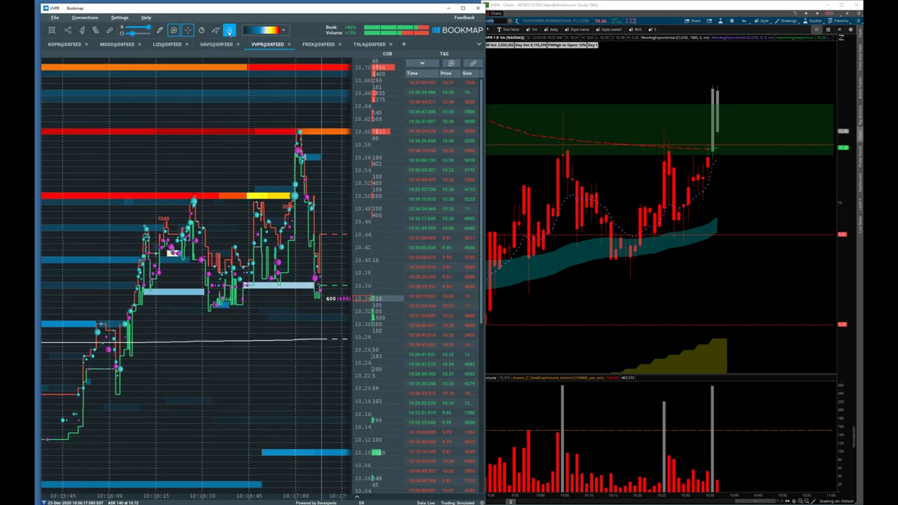
- Enable VVPR trading from both the chart and the DOM, and set the order size to 1,000
mouse_move(65, 150)
left_click(59, 66)
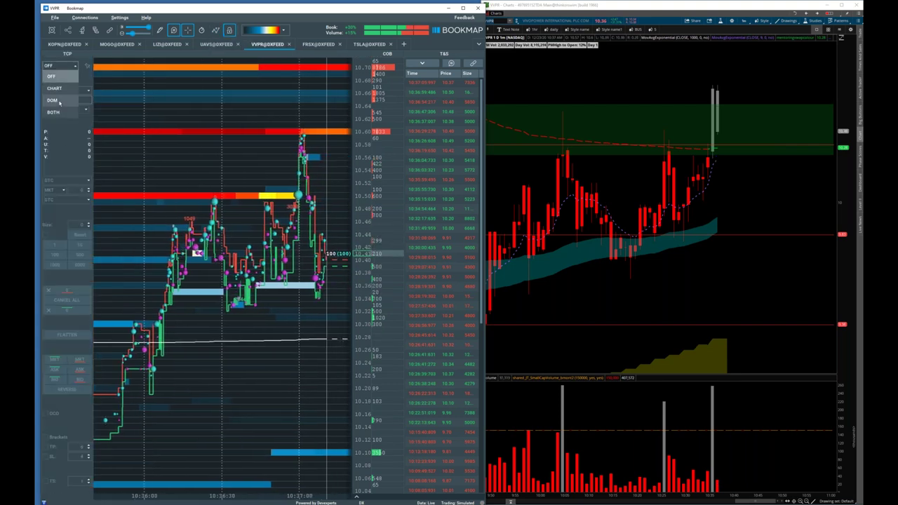
left_click(57, 112)
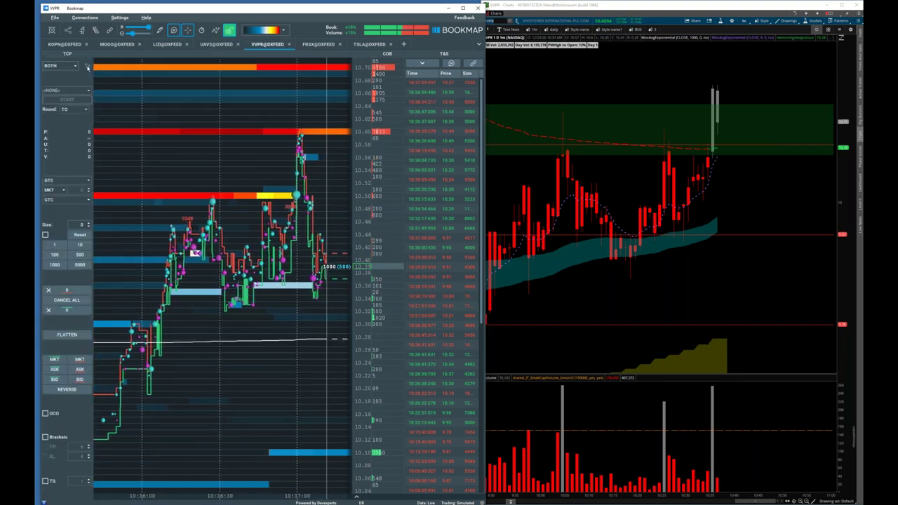
left_click(61, 255)
left_click(55, 264)
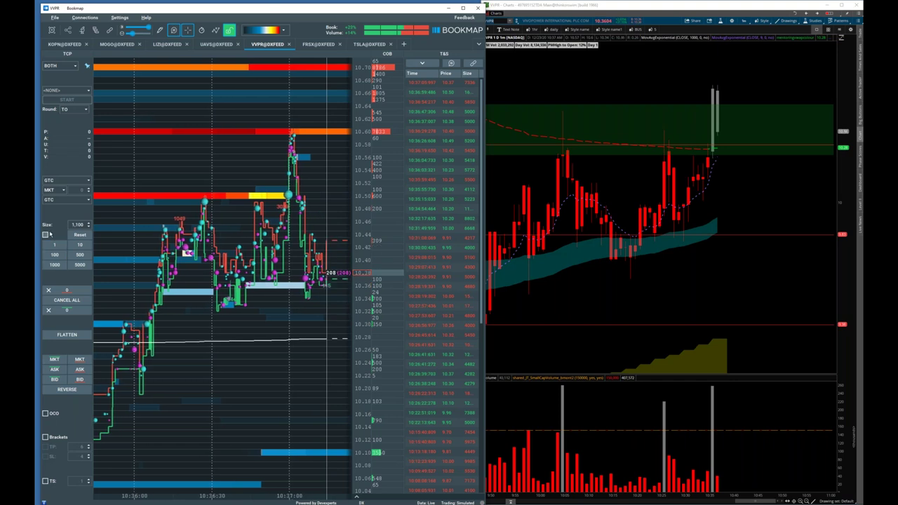
left_click(79, 235)
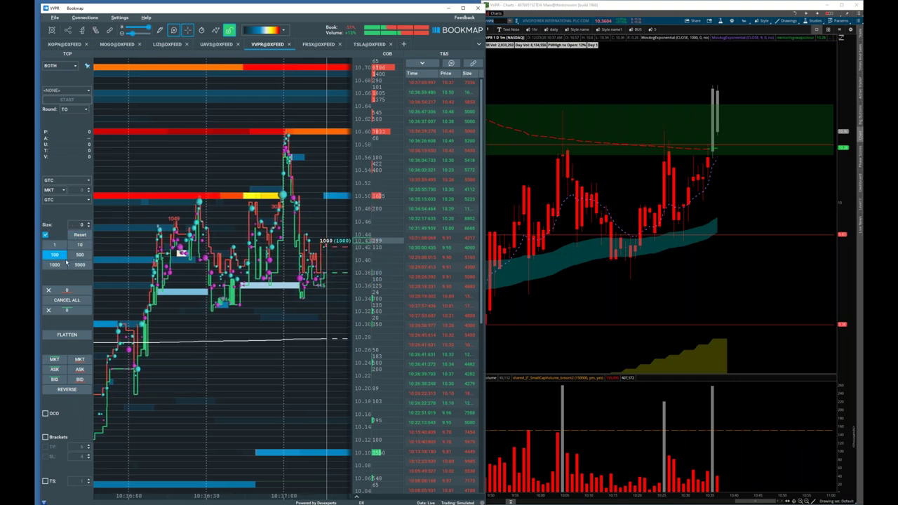
left_click(63, 264)
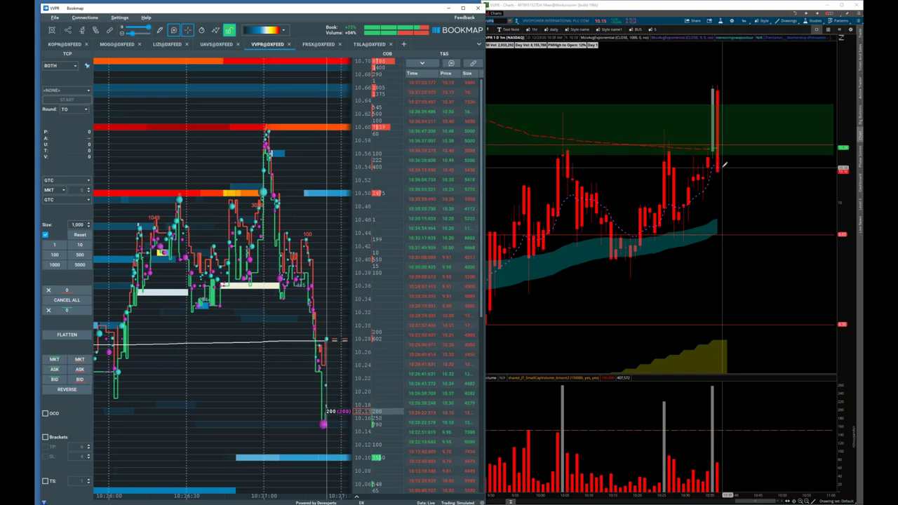
- Draw a descending dashed trend line above VVPR's highs since the open and a rising one beneath its lows
double_click(535, 499)
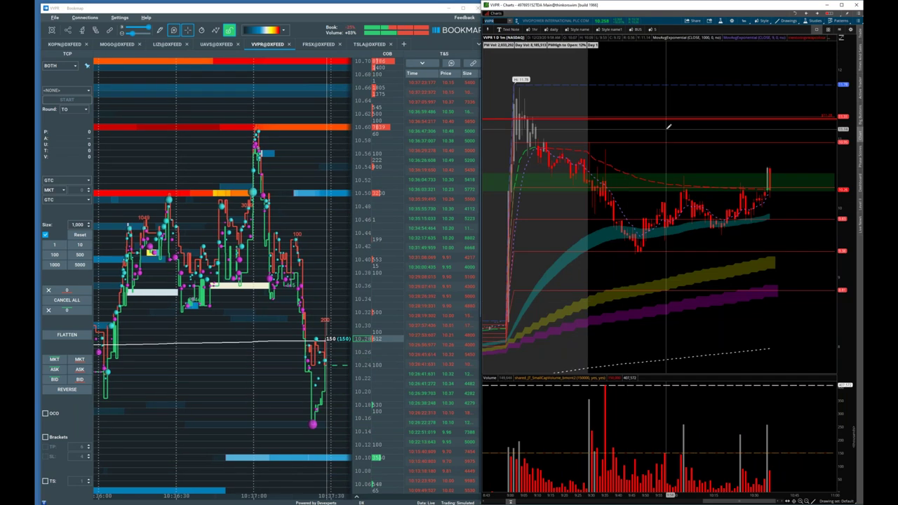
middle_click(669, 129)
left_click(674, 148)
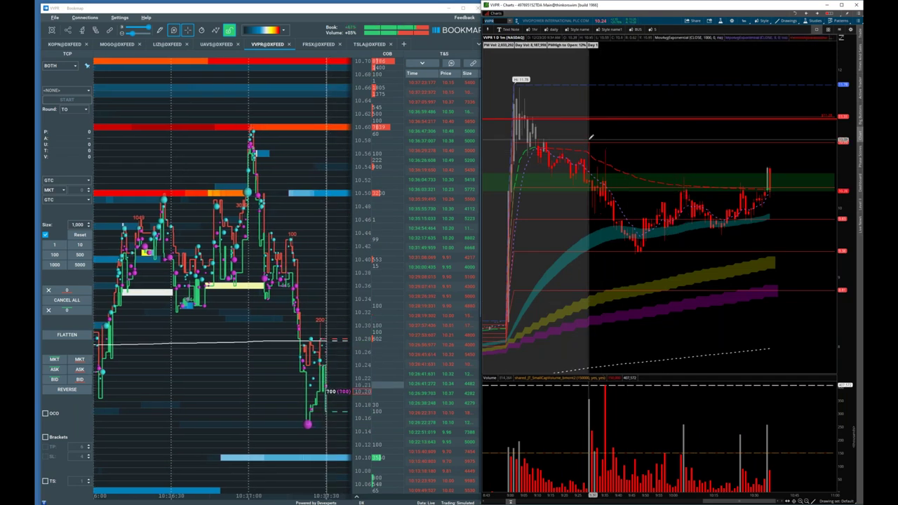
left_click(588, 139)
left_click(819, 171)
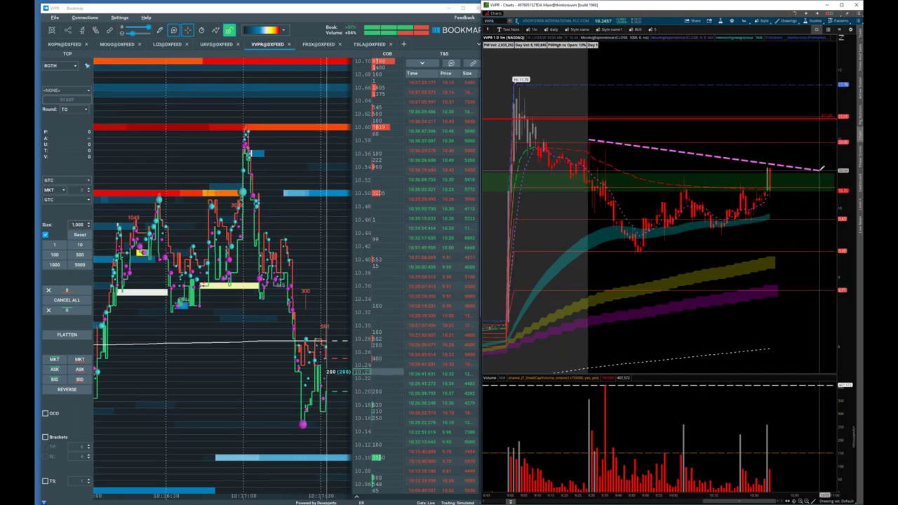
left_click_drag(641, 257, 831, 195)
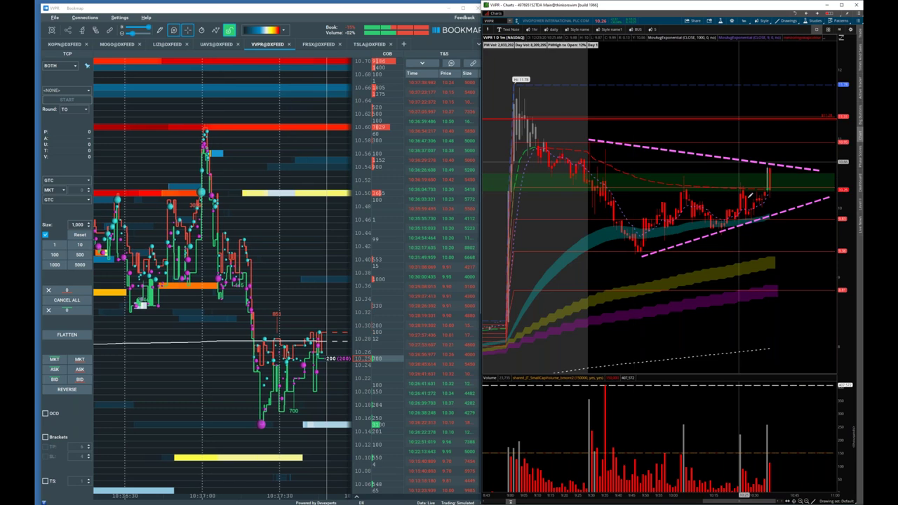
- Mark three of VVPR's earlier highs beneath the descending dashed trend line with grey ellipses on the candle chart
mouse_move(569, 160)
left_mouse_down()
mouse_move(755, 94)
mouse_move(834, 94)
left_mouse_up()
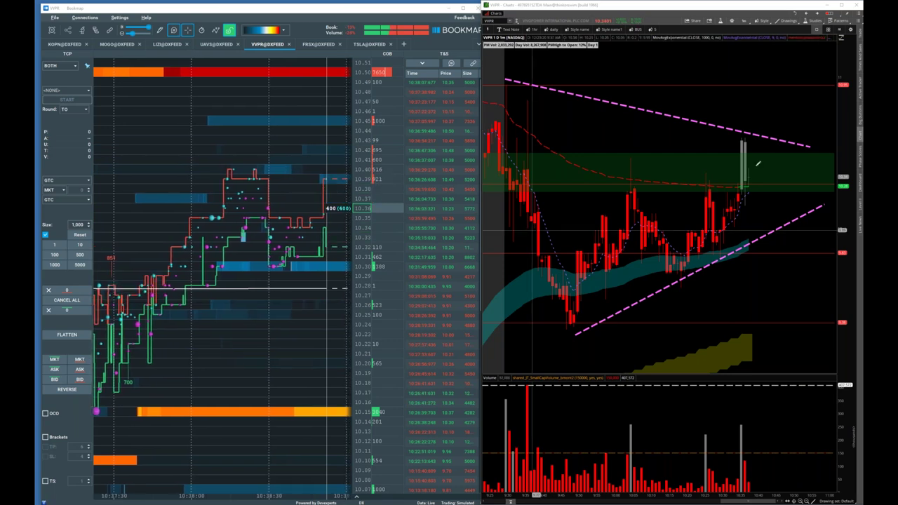
middle_click(620, 125)
left_click(636, 164)
left_click(492, 78)
left_click(506, 125)
left_click(521, 97)
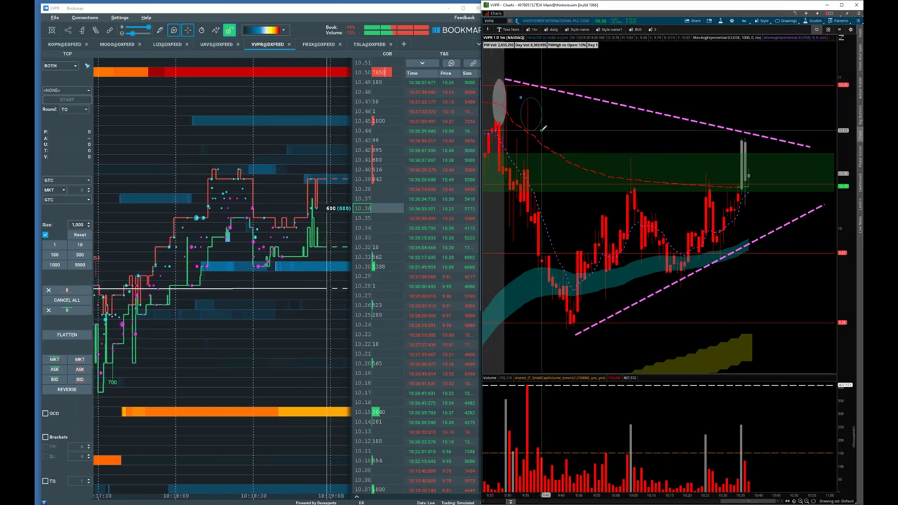
left_click(541, 131)
left_click(623, 163)
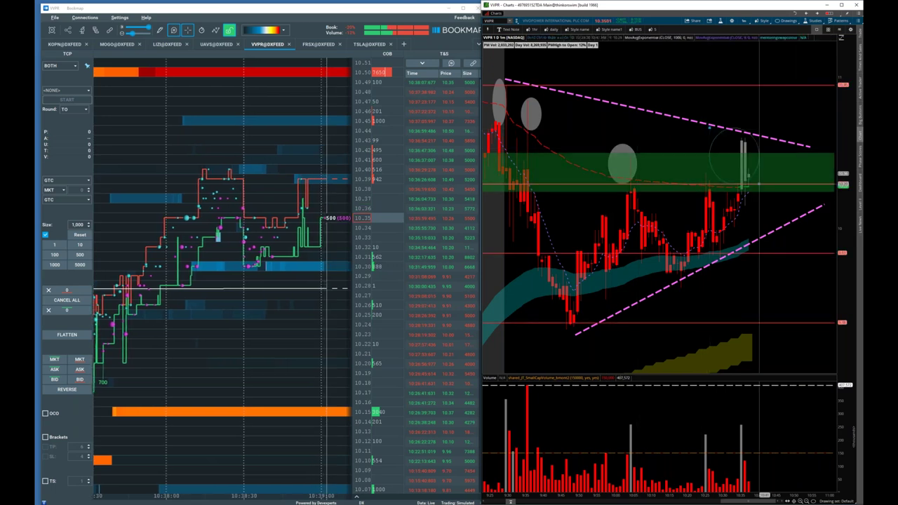
right_click(746, 187)
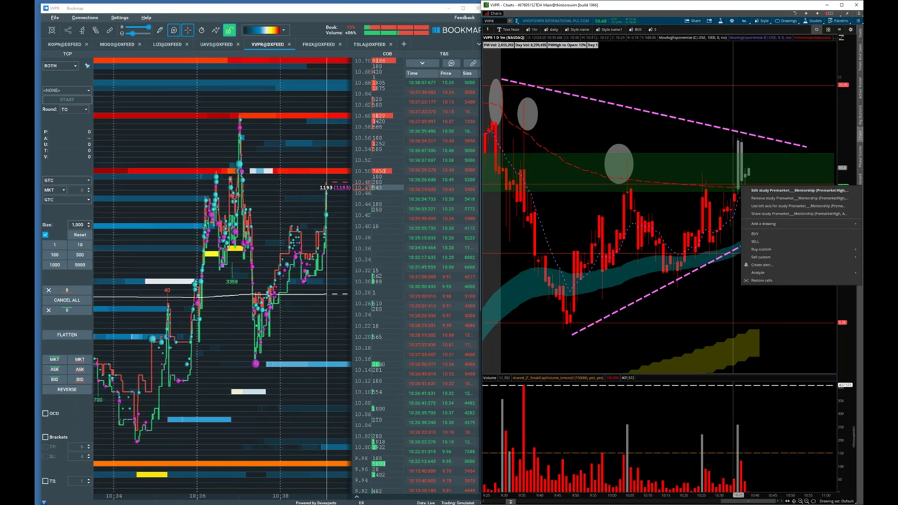
left_click(162, 249)
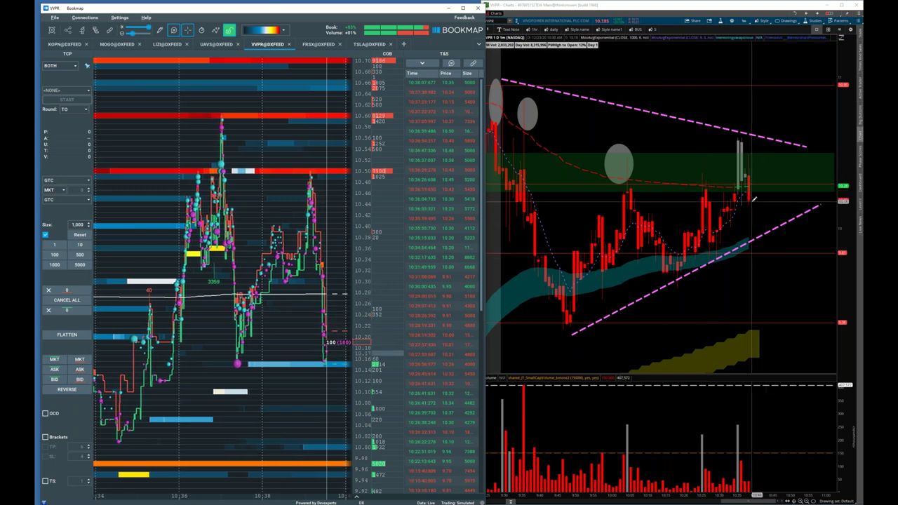
- Draw two descending lines on the VVPR heatmap in Bookmap, pointing at the two recent peaks near 10.50
scroll(259, 268, "down", 2)
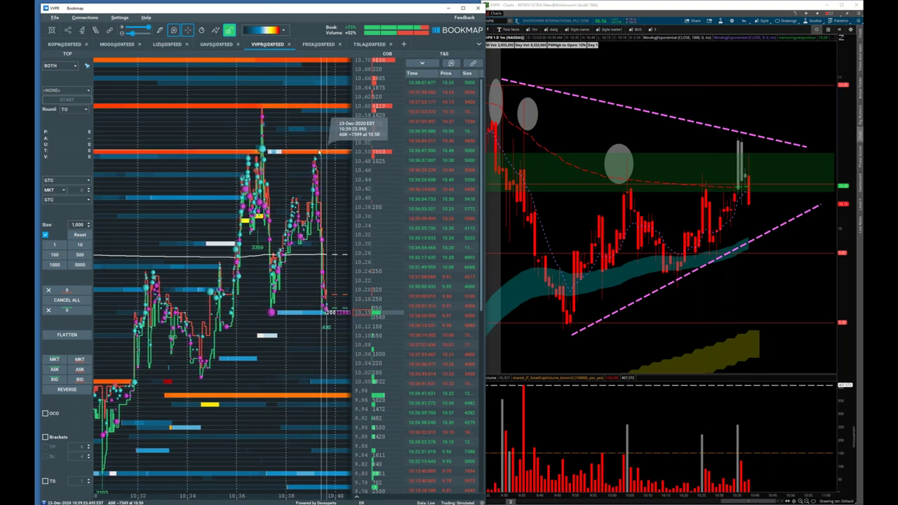
scroll(232, 140, "up", 1)
left_click(160, 30)
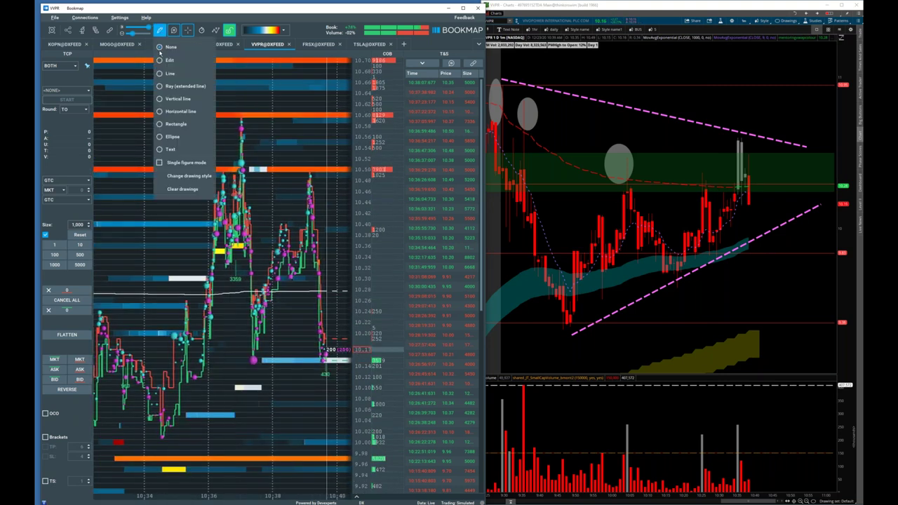
left_click(169, 73)
mouse_move(162, 94)
left_mouse_down()
mouse_move(220, 130)
mouse_move(238, 158)
left_mouse_up()
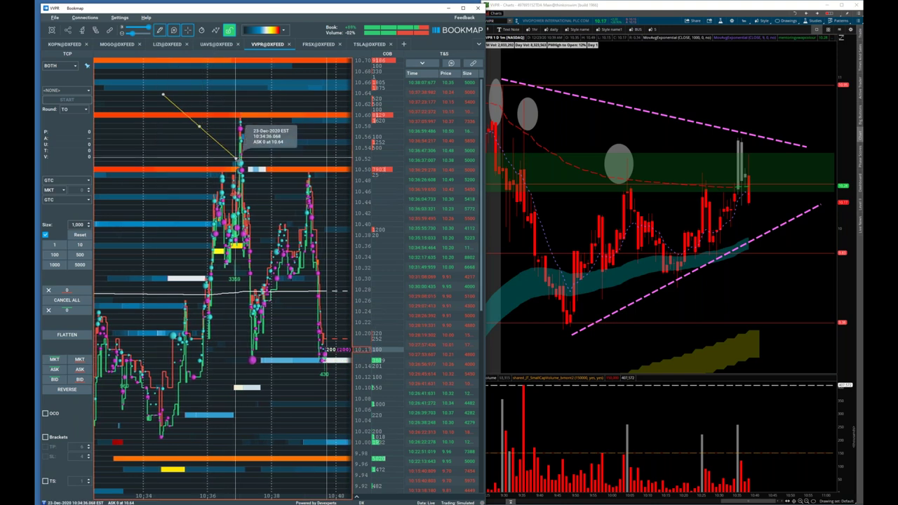
left_click_drag(281, 122, 311, 168)
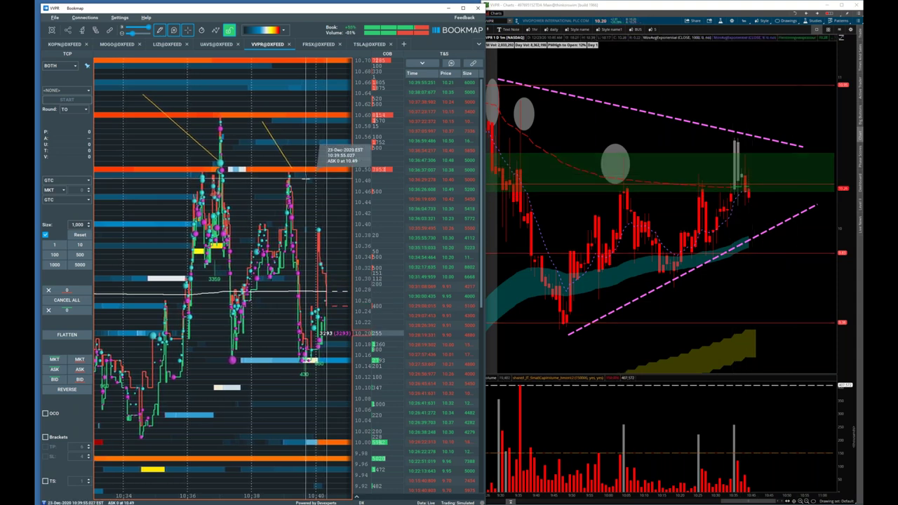
- Draw a short horizontal support line at about 10.14 on the VVPR heatmap and a matching one on the candle chart
scroll(678, 118, "up", 3)
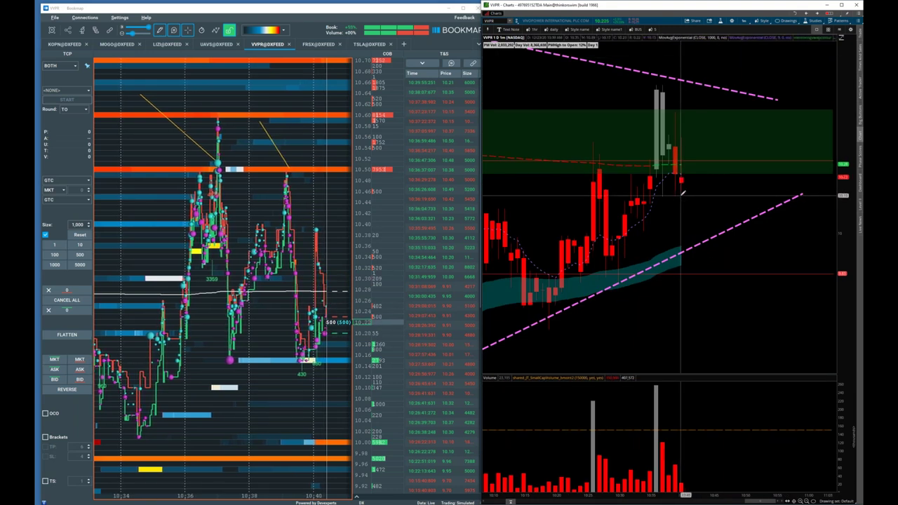
scroll(237, 225, "down", 5)
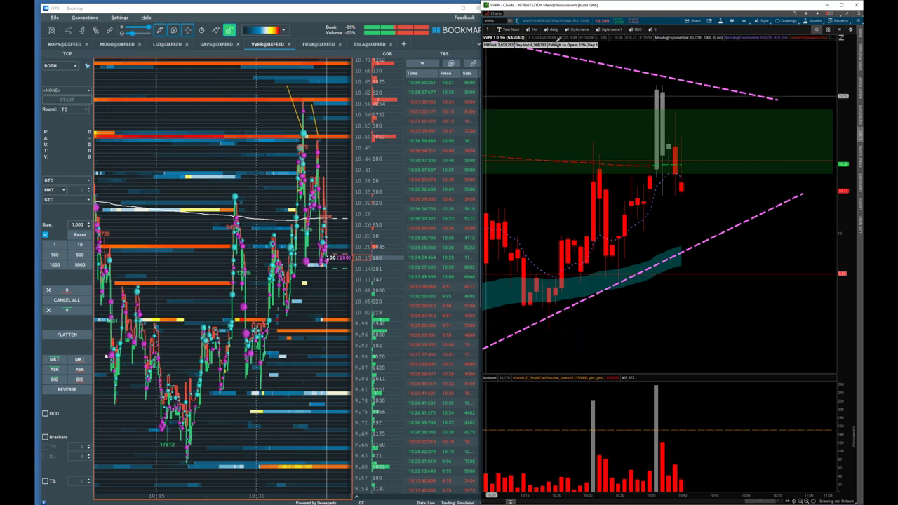
scroll(326, 184, "up", 2)
scroll(314, 214, "up", 1)
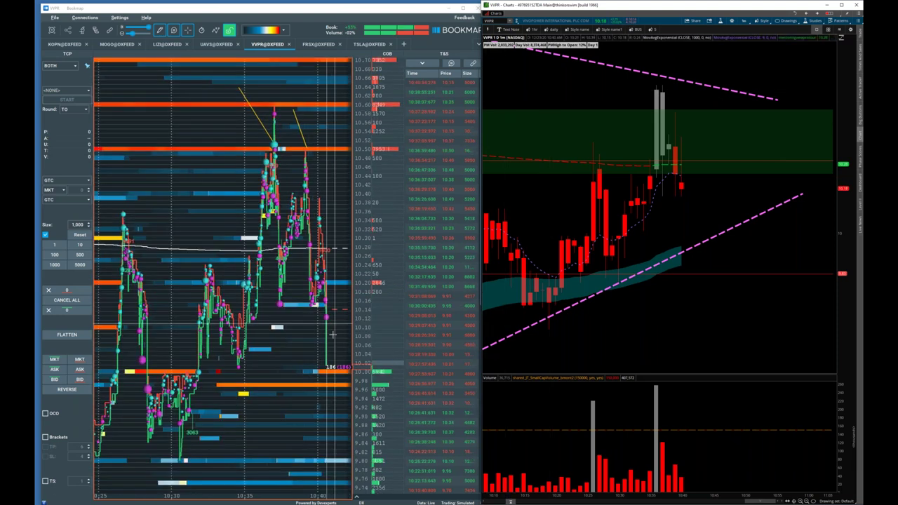
left_click_drag(287, 312, 342, 310)
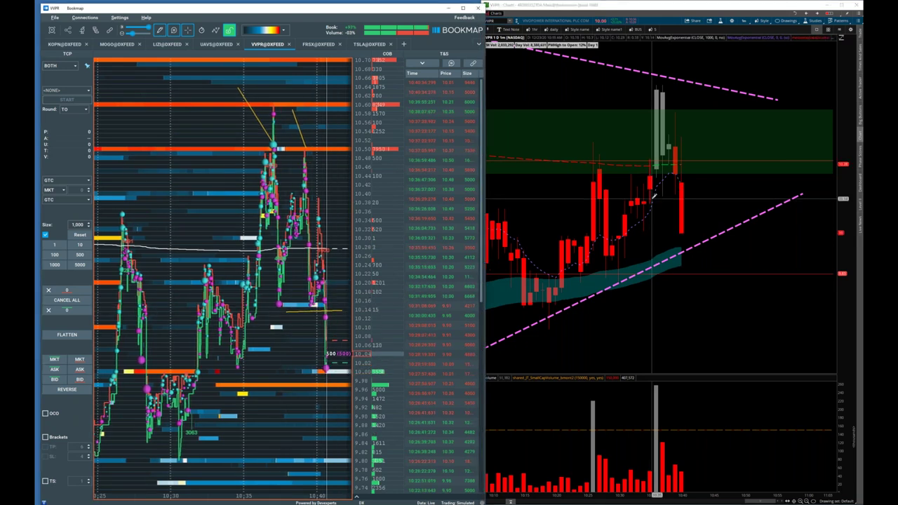
left_click(654, 198)
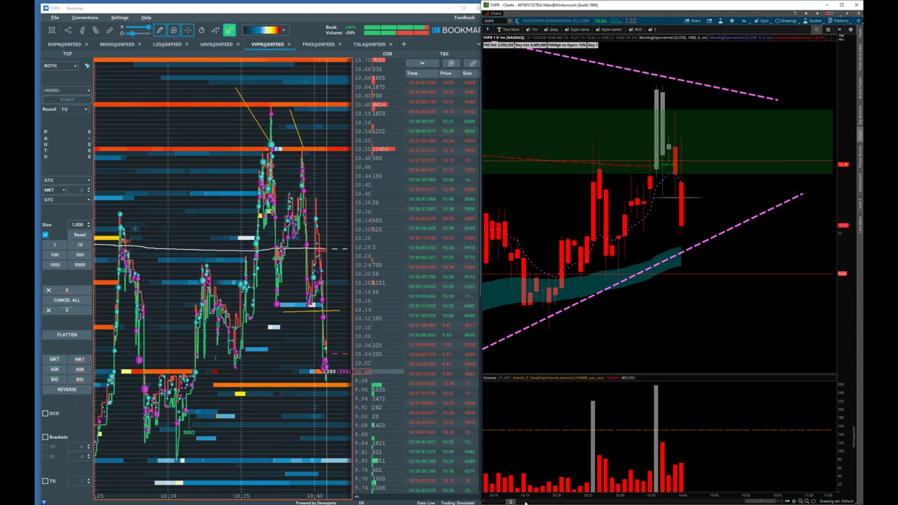
- Add a red horizontal price level near 10 at the lows of VVPR's latest candles
scroll(709, 67, "down", 2)
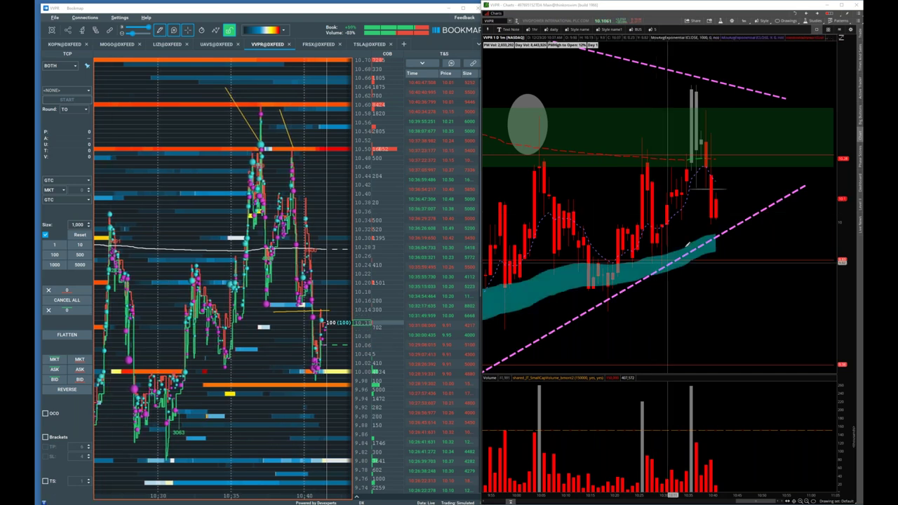
left_click_drag(594, 135, 841, 160)
middle_click(696, 186)
left_click(711, 205)
left_click(648, 233)
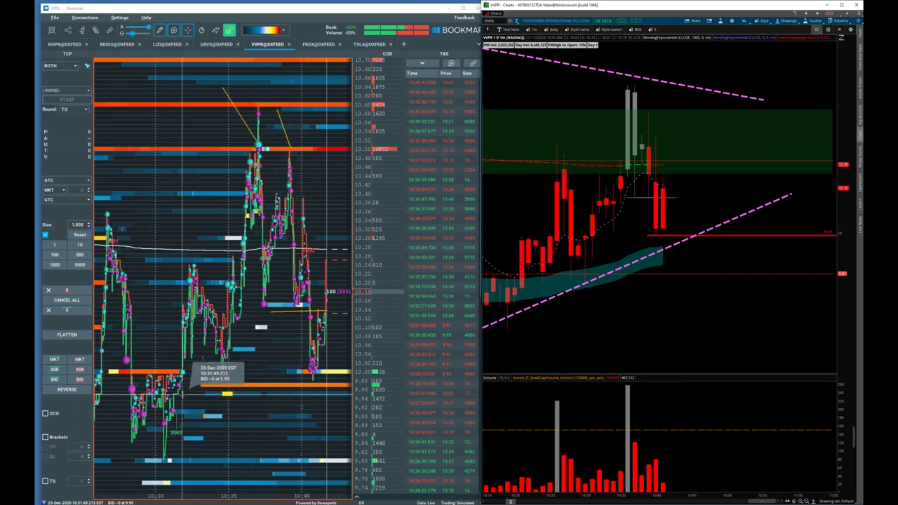
- Clear all drawings from the VVPR heatmap in Bookmap and turn off its drawing mode
scroll(184, 291, "down", 5)
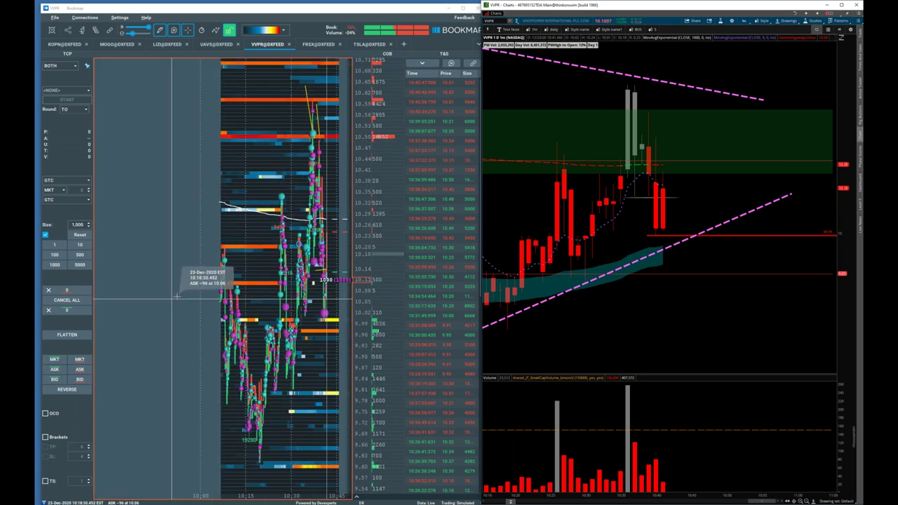
scroll(176, 294, "down", 3)
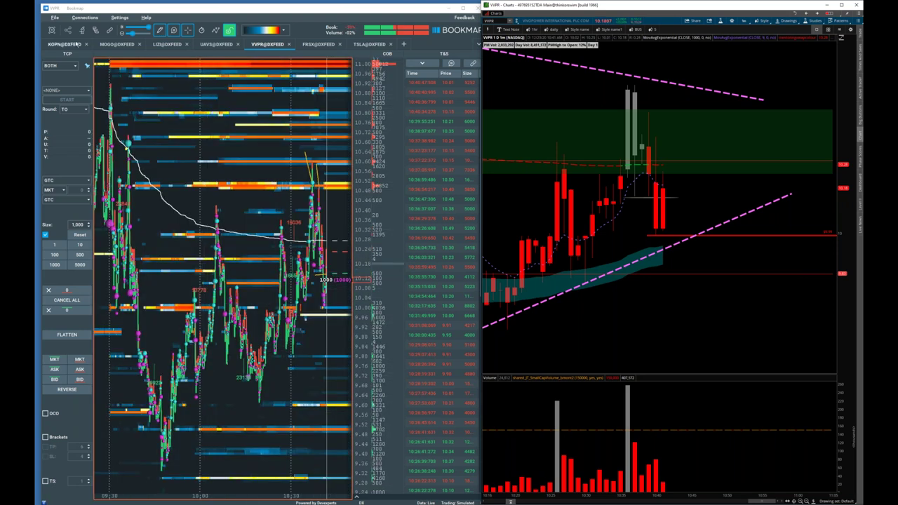
left_click_drag(134, 104, 269, 128)
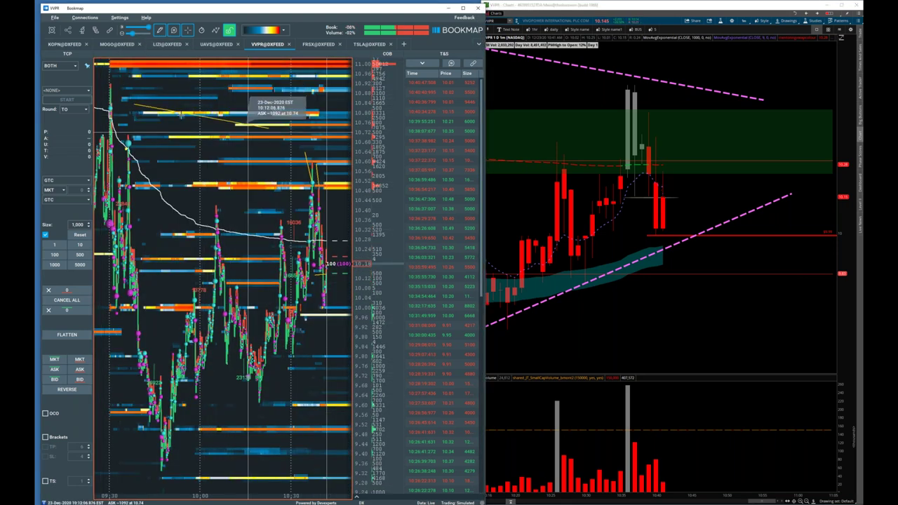
left_click(160, 31)
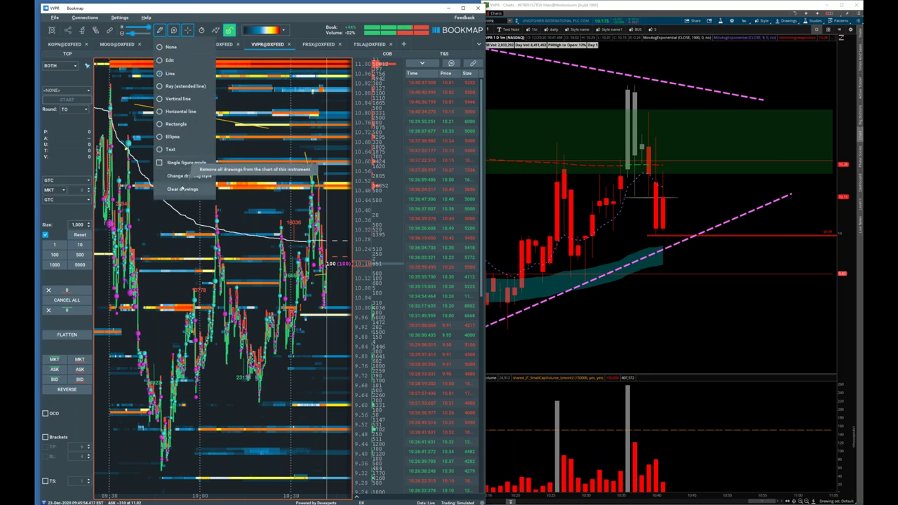
left_click(182, 189)
left_click(298, 289)
left_click(160, 31)
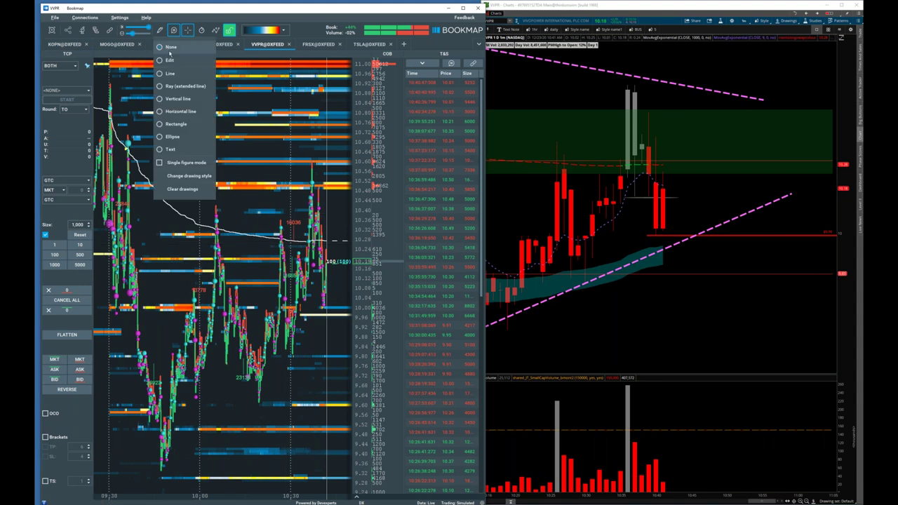
left_click(169, 49)
- Examine VVPR's heatmap and candles around the 9:30 open, and return the heatmap to the live price
scroll(211, 294, "down", 3)
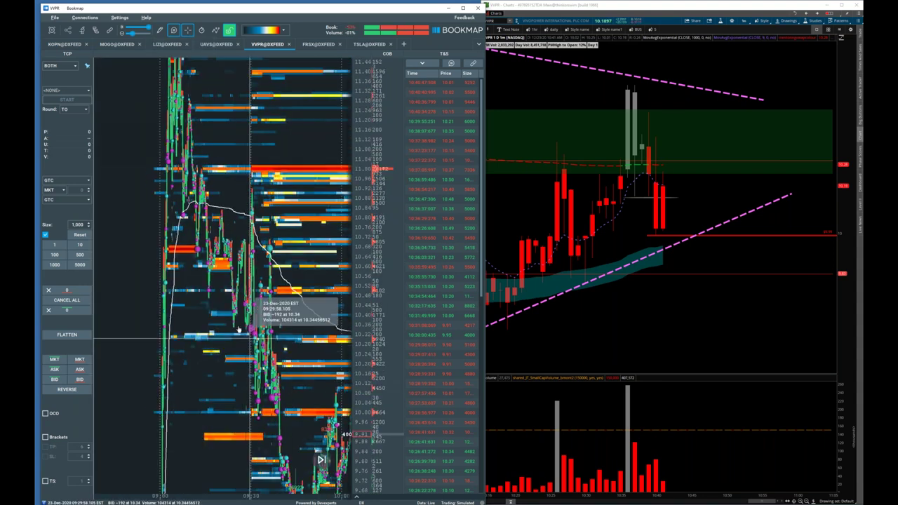
scroll(239, 327, "up", 5)
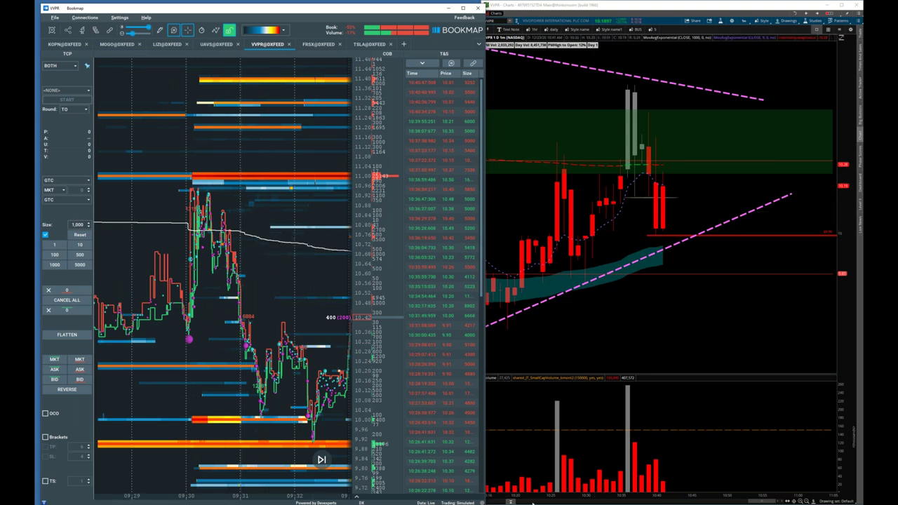
left_click(532, 502)
left_click(532, 502)
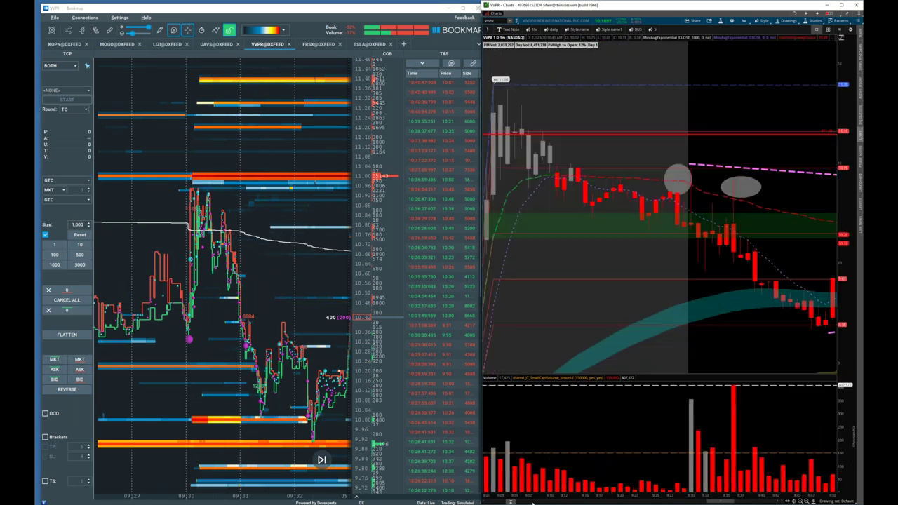
left_click_drag(621, 236, 836, 247)
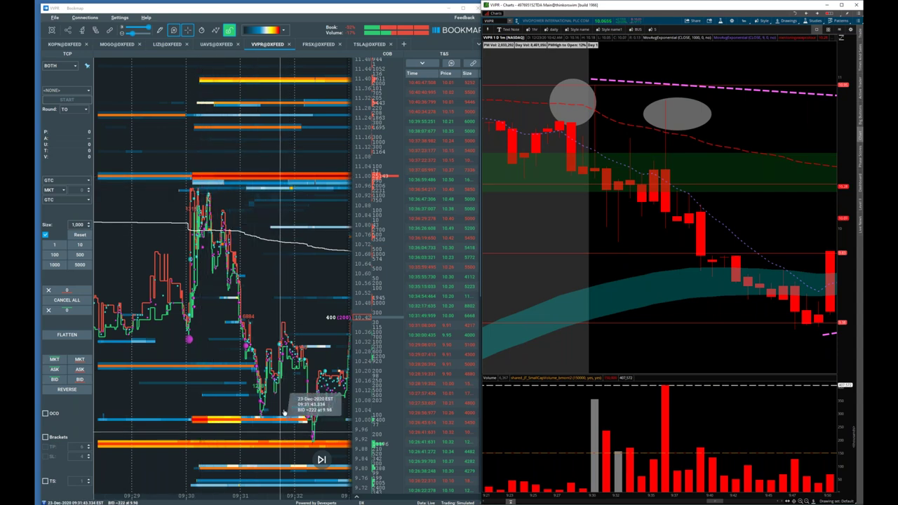
left_click(321, 459)
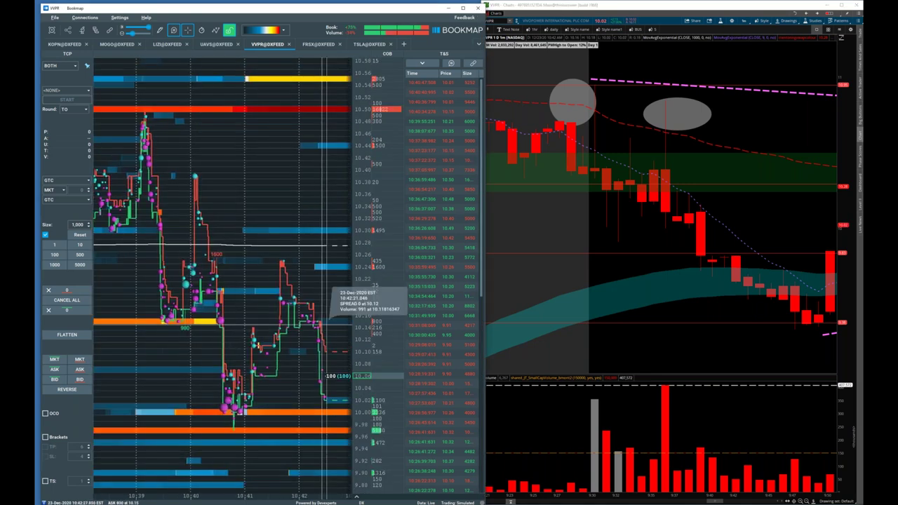
- Examine VVPR's candles between the two dashed trend lines, from the open to the latest bars, at closer and wider ranges
left_click_drag(630, 160, 733, 162)
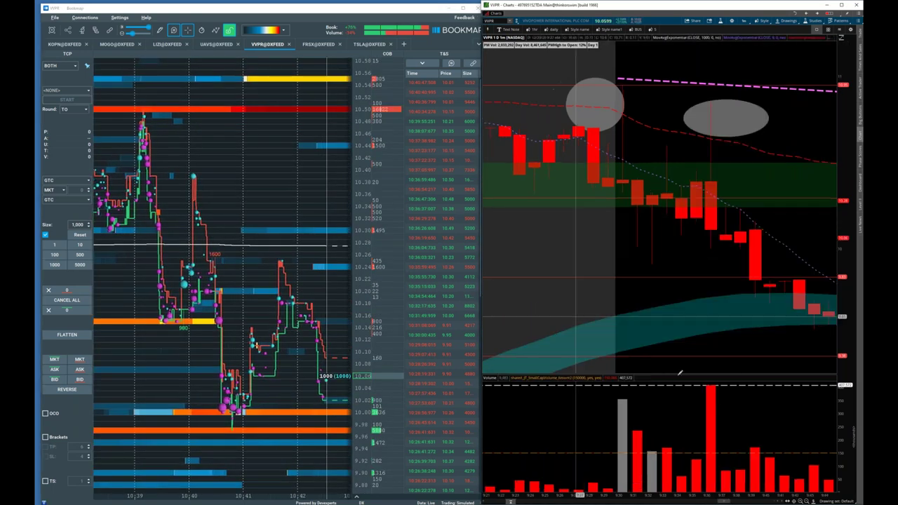
left_click(806, 501)
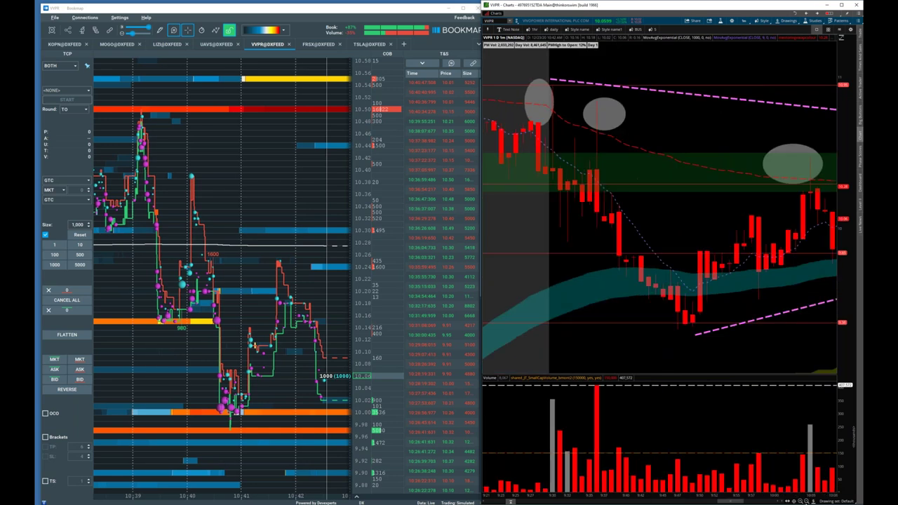
left_click(807, 501)
left_click_drag(833, 280, 737, 273)
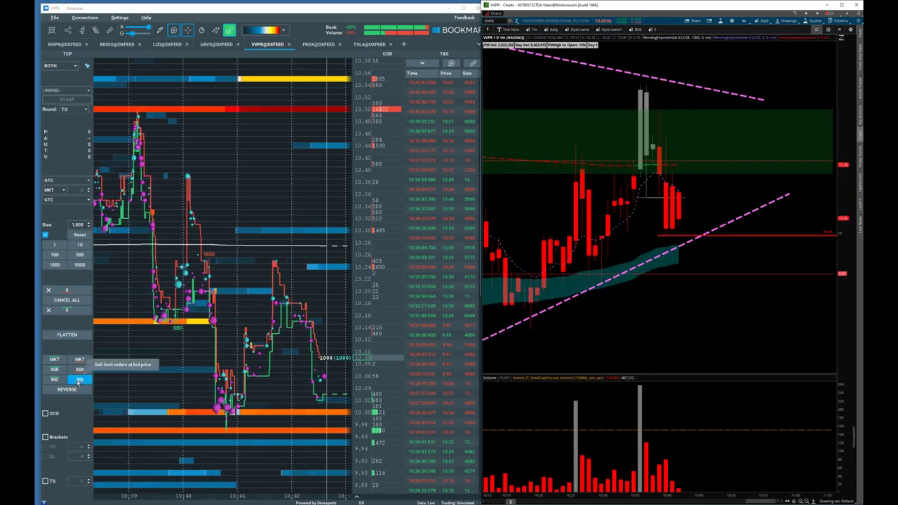
left_click_drag(594, 184, 835, 175)
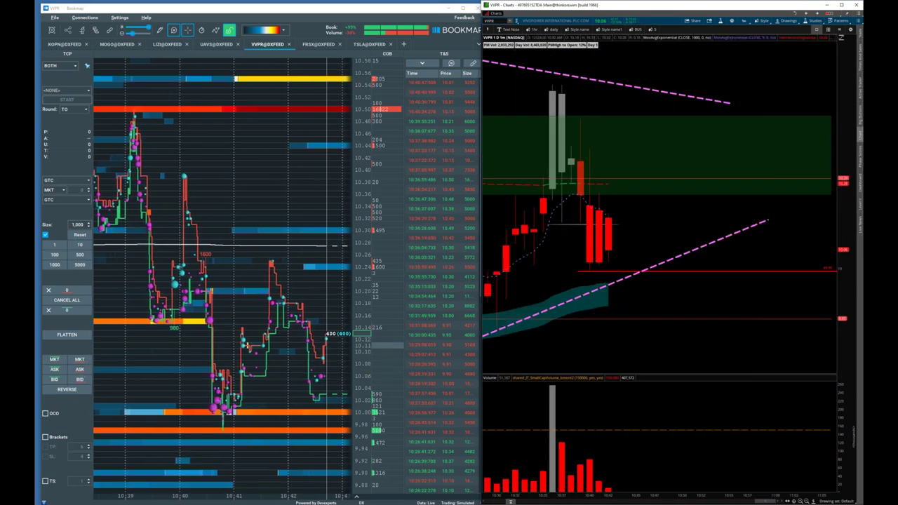
left_click_drag(518, 495, 555, 484)
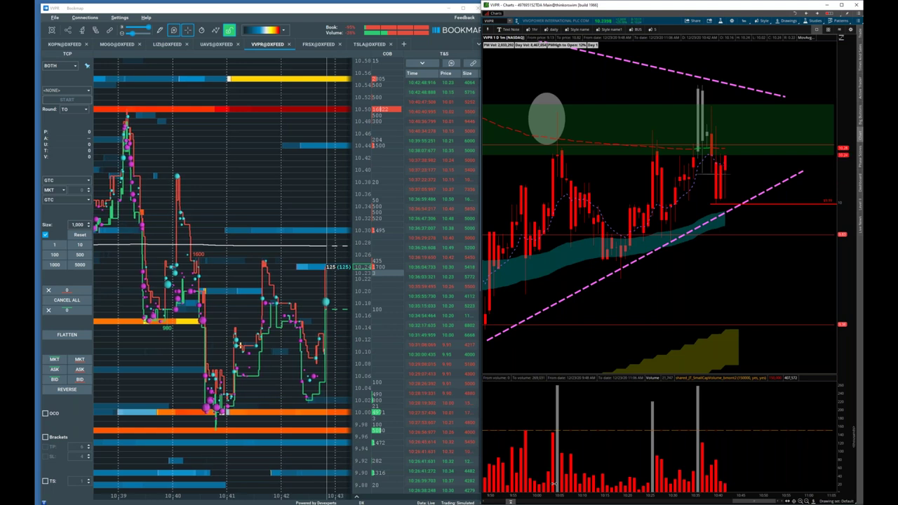
scroll(554, 484, "down", 3)
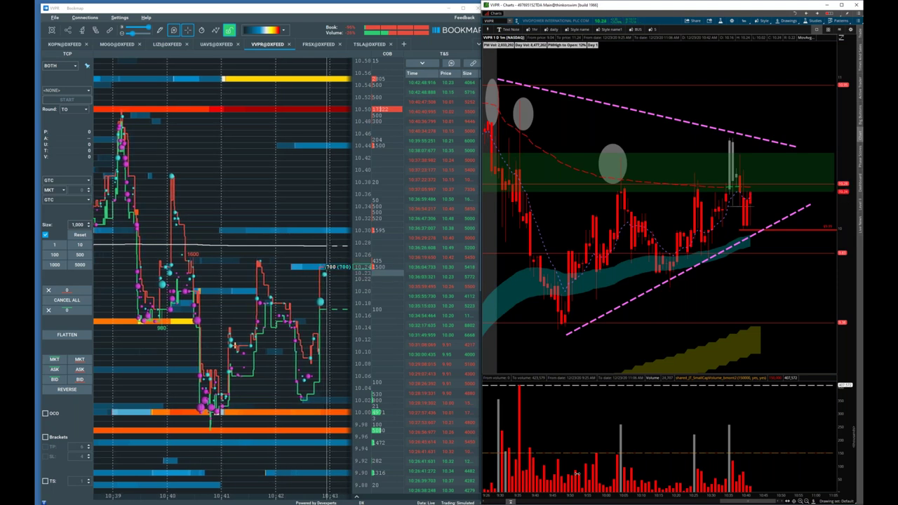
scroll(561, 468, "up", 2)
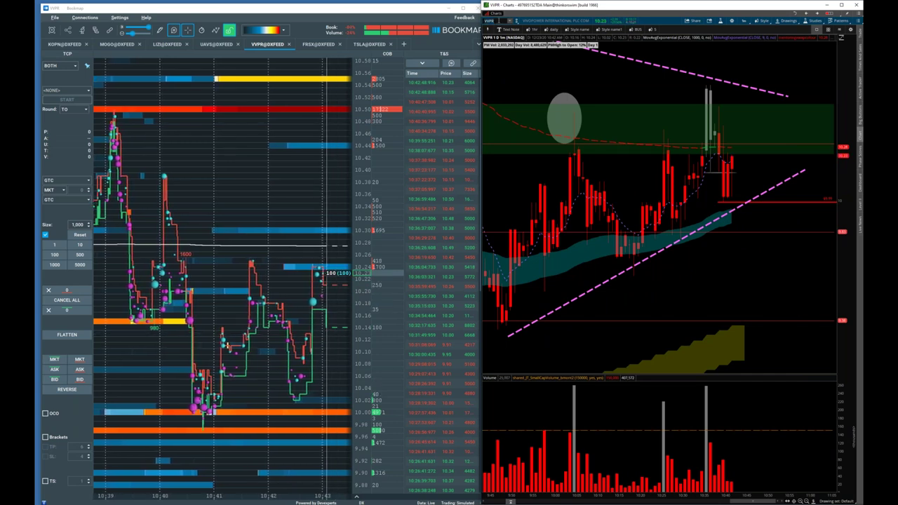
- Load LIZI in the chart and draw a red horizontal price level near 4.1, just below the recent session lows
left_click(493, 20)
type("LIZI")
key("Return")
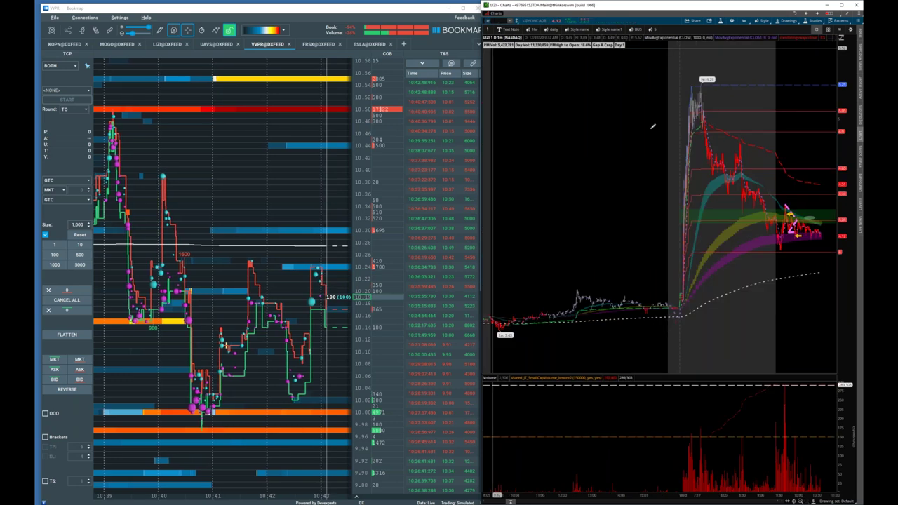
scroll(767, 176, "up", 4)
middle_click(779, 199)
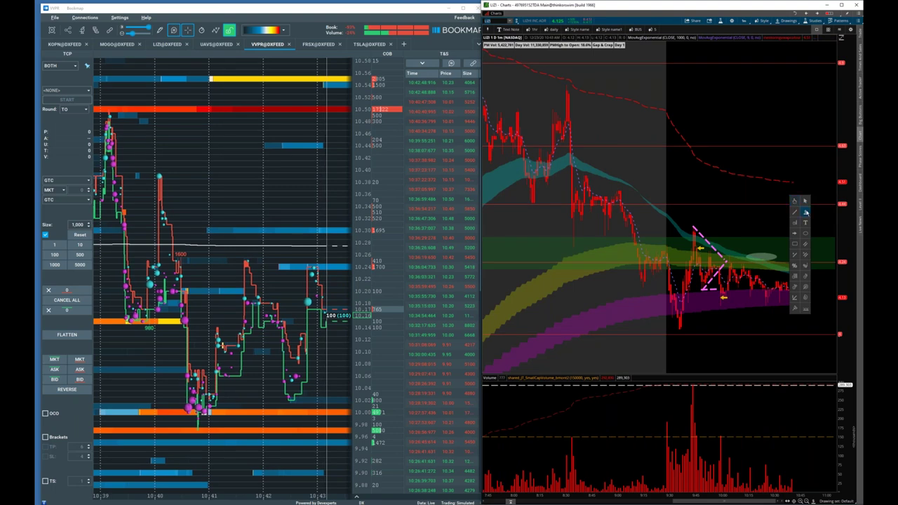
left_click(795, 212)
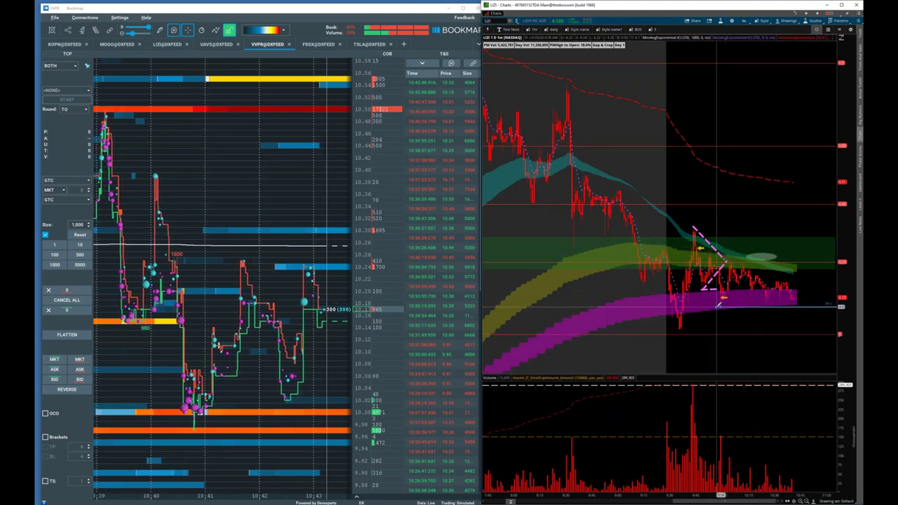
- Bring up LIZI's heatmap in Bookmap and draw a falling dashed trend line on its chart from the 9:45 high over the lower highs
left_click(167, 44)
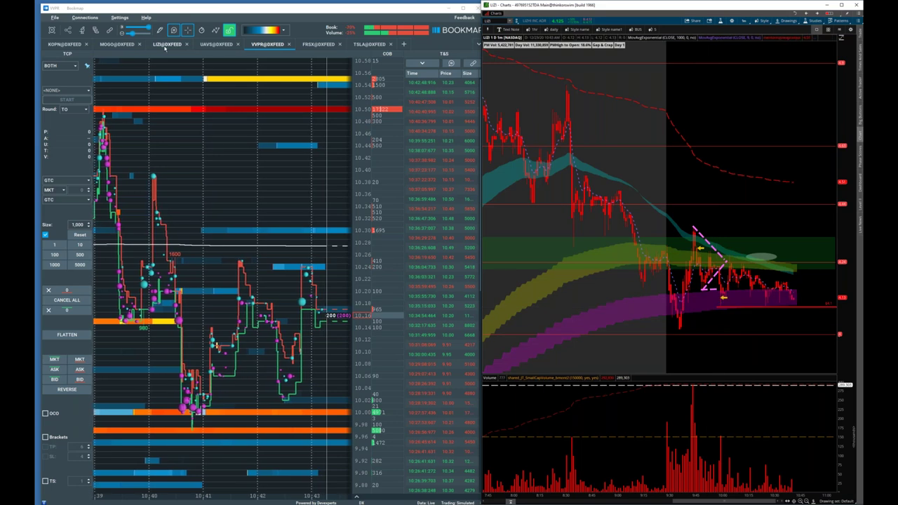
scroll(267, 208, "down", 4)
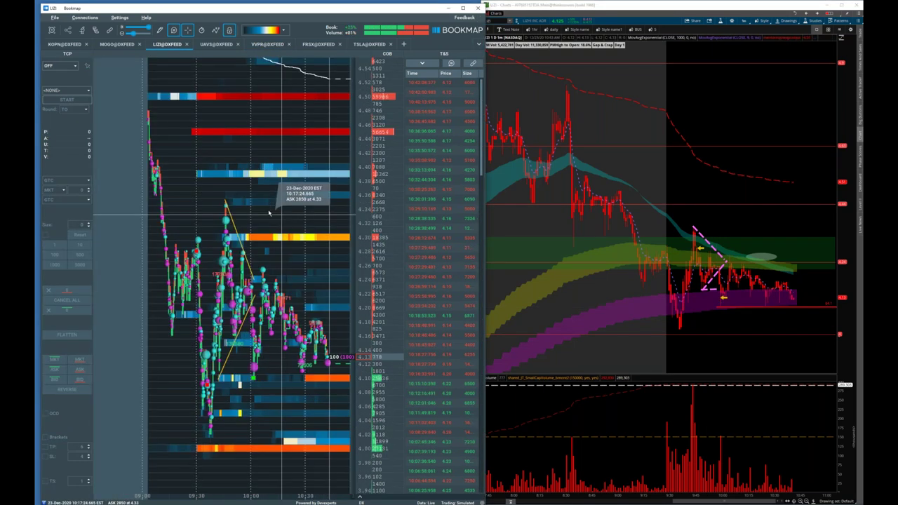
right_click(687, 190)
left_click(687, 189)
left_click(695, 228)
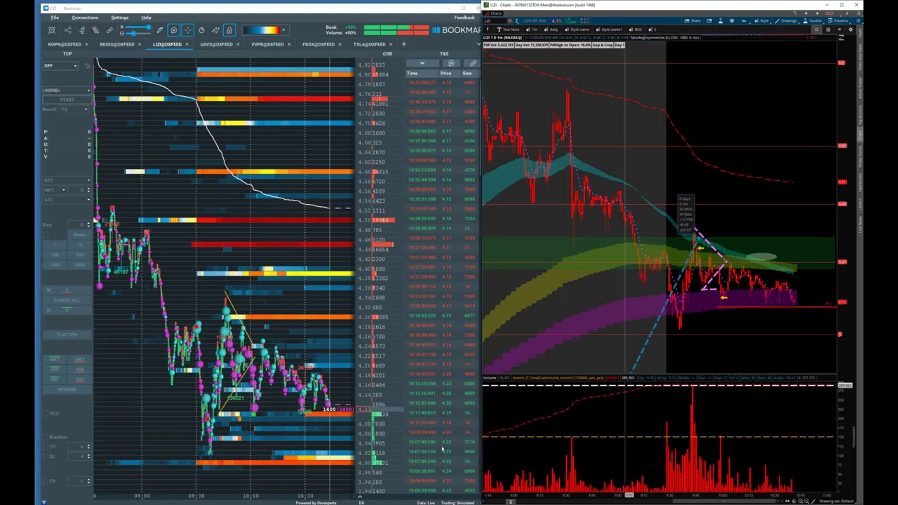
left_click(822, 300)
- Set LIZI's trading mode in Bookmap to BOTH and the order size to 1,000 shares
left_click(59, 65)
left_click(53, 113)
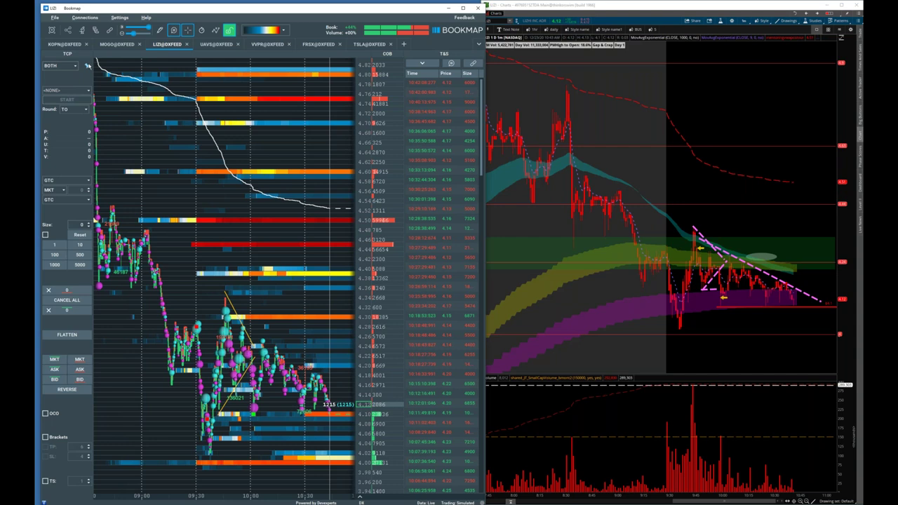
left_click(55, 265)
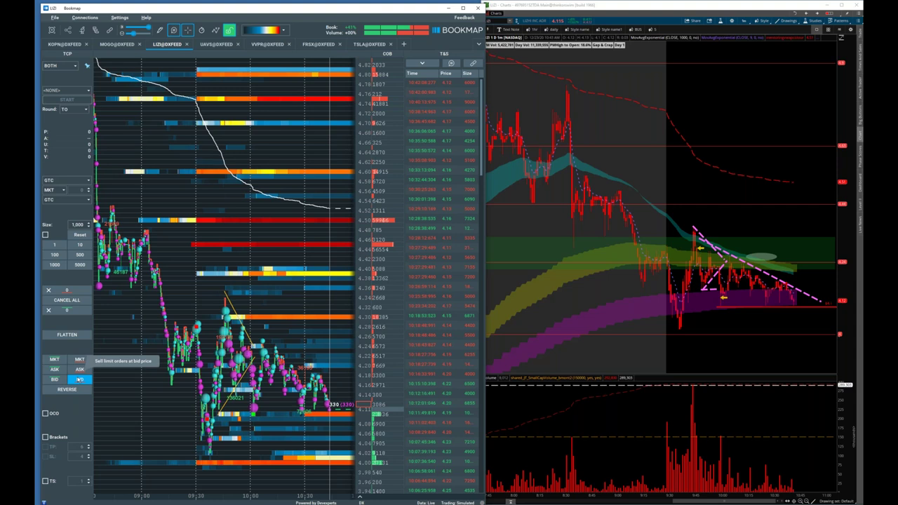
- Examine LIZI's bids around 4.10 on the heatmap and its candles between the falling trend line and the red level, at closer and wider ranges
scroll(318, 342, "up", 3)
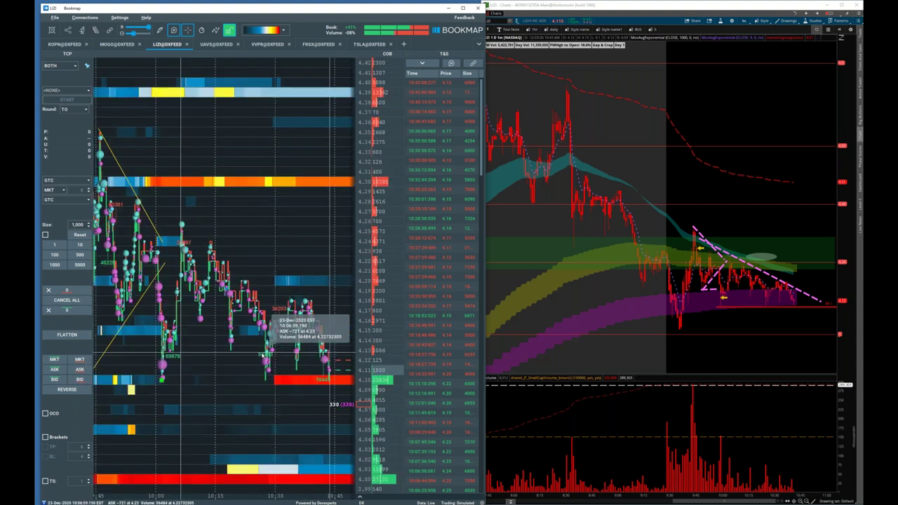
left_click_drag(771, 295, 836, 303)
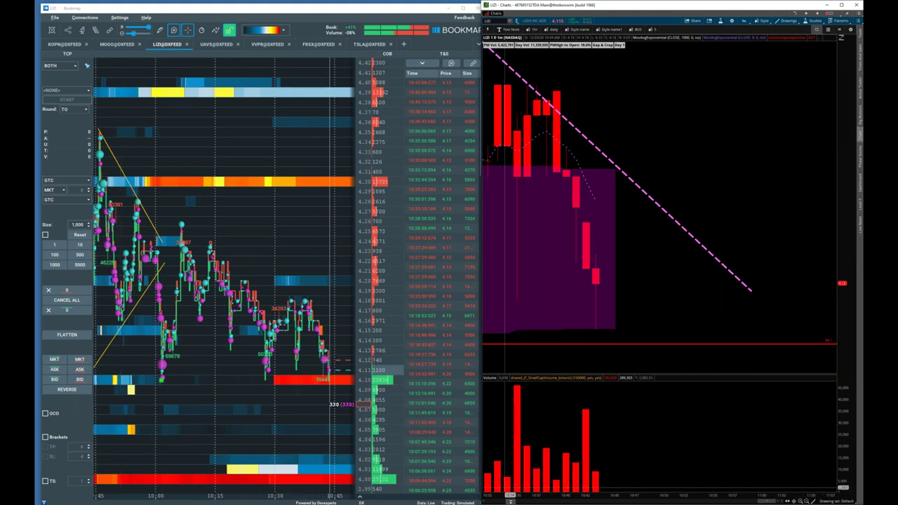
scroll(525, 487, "down", 2)
scroll(527, 488, "down", 1)
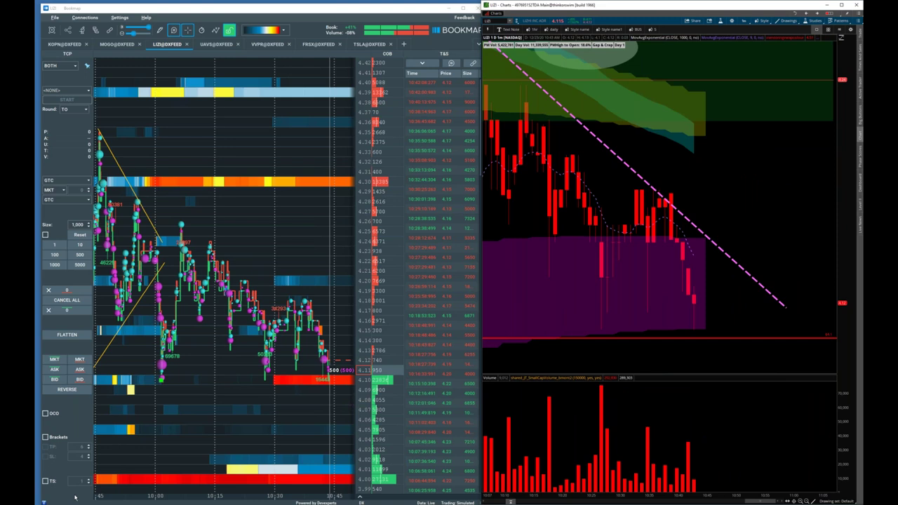
scroll(164, 371, "up", 2)
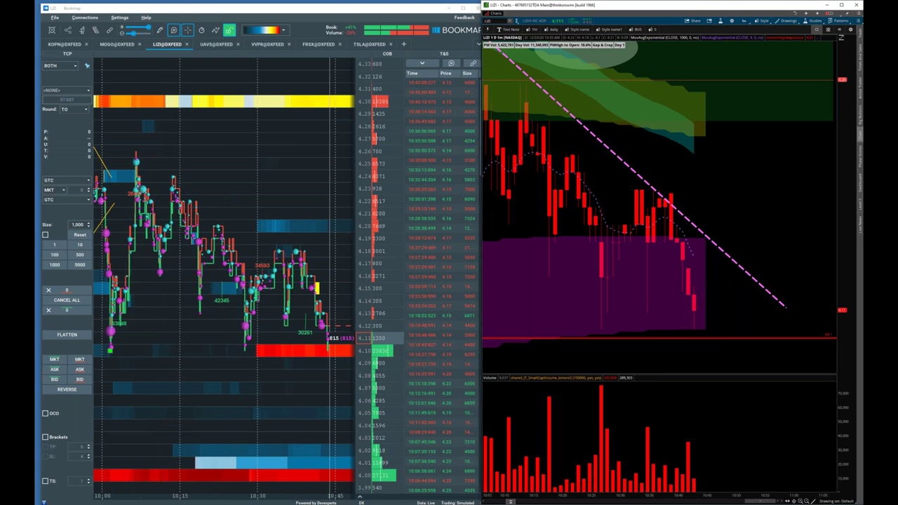
scroll(591, 371, "down", 5)
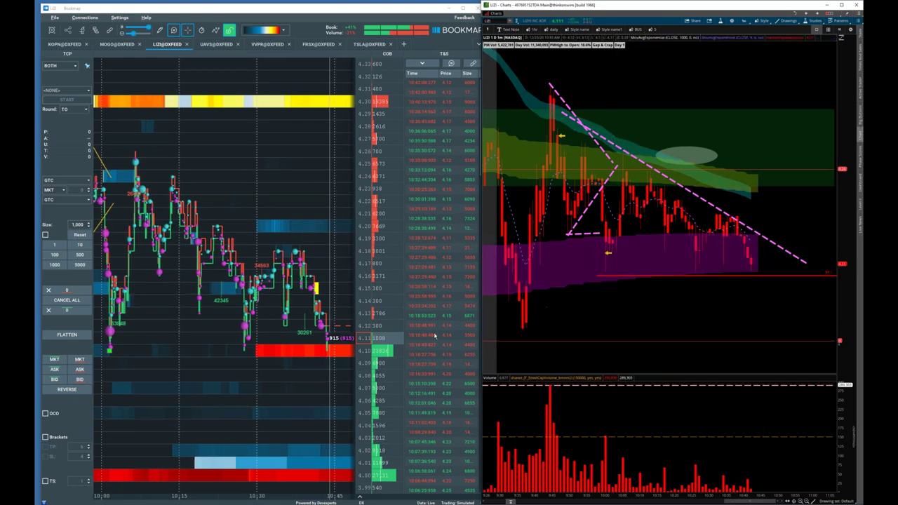
scroll(570, 473, "up", 5)
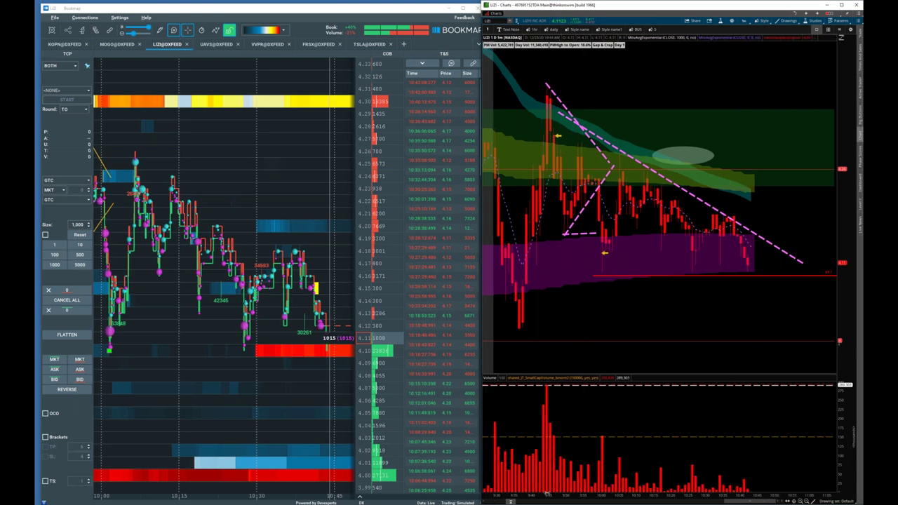
scroll(561, 485, "up", 10)
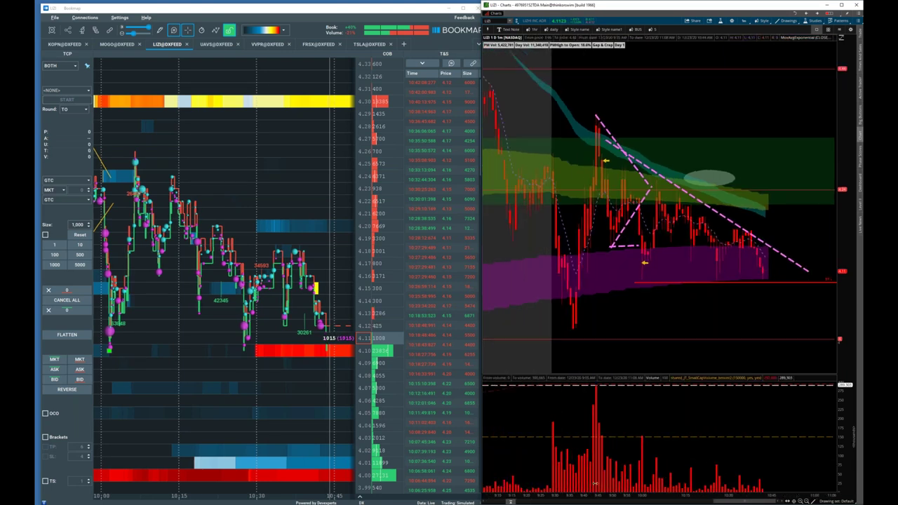
scroll(731, 419, "down", 10)
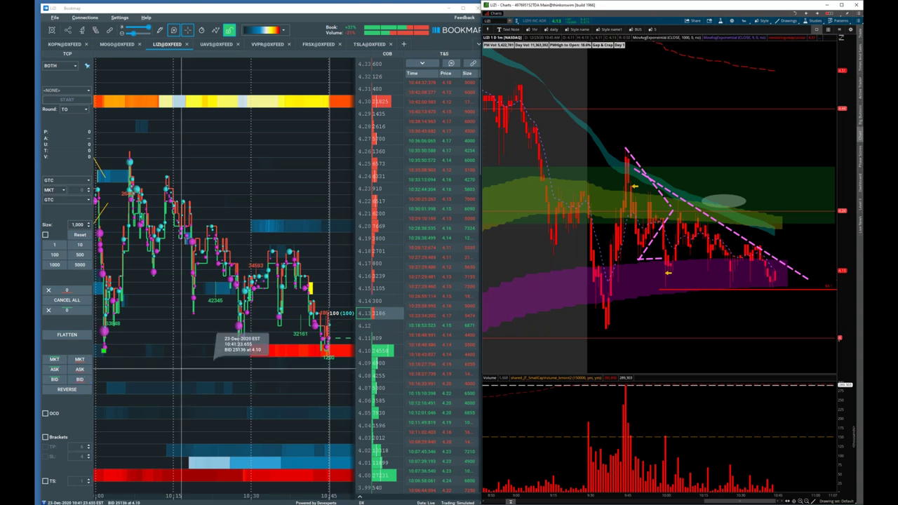
left_click_drag(668, 174, 861, 170)
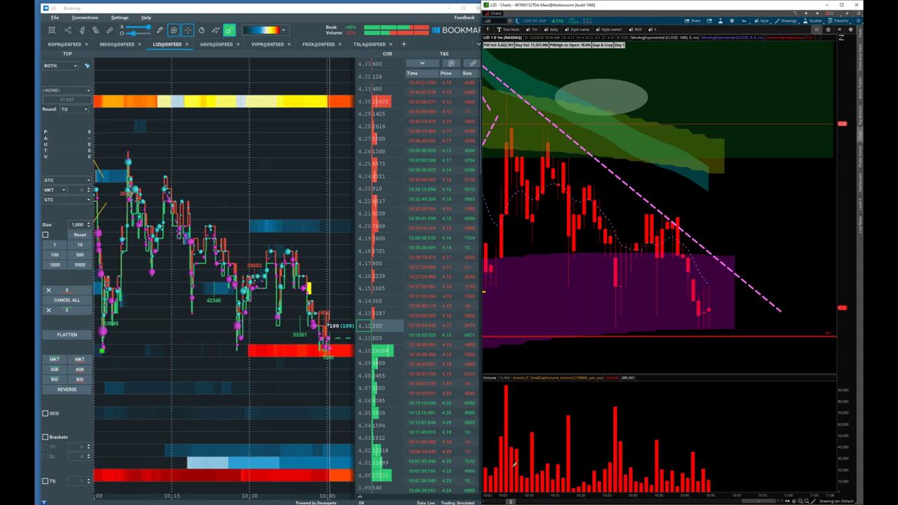
left_click_drag(508, 495, 592, 475)
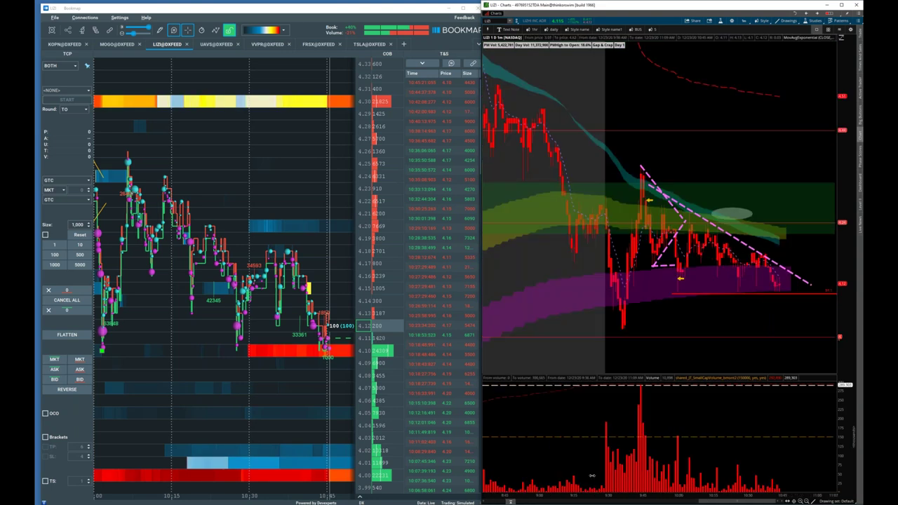
scroll(591, 476, "down", 2)
scroll(554, 470, "up", 5)
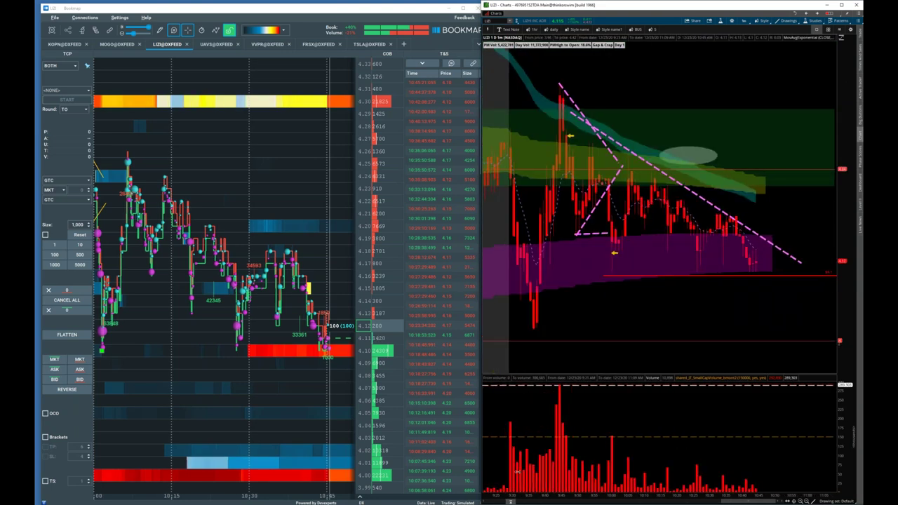
scroll(516, 472, "up", 2)
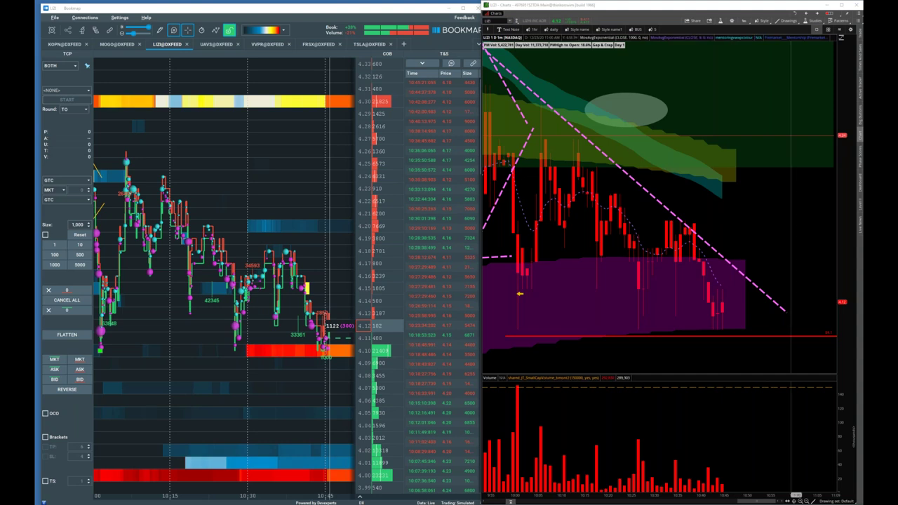
- Load TSLA in the chart and examine its latest candles around the two dashed pattern lines
type("TSLA")
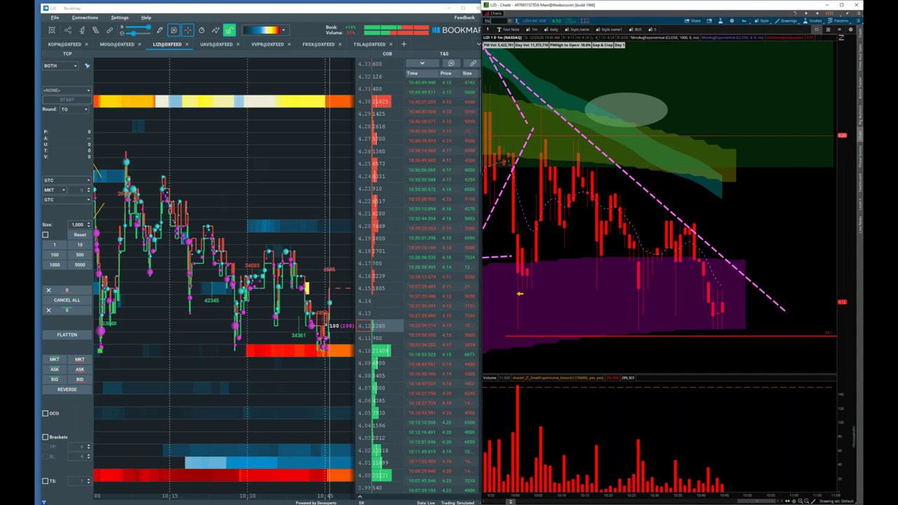
key("Return")
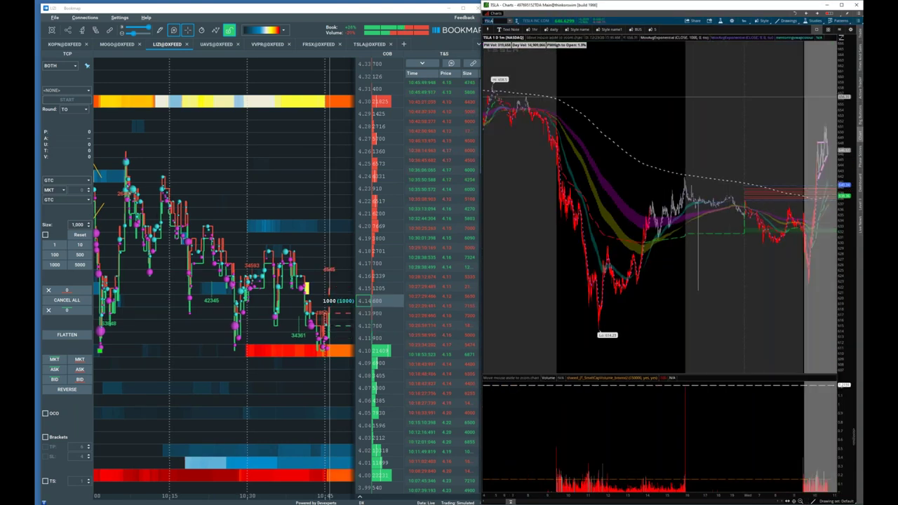
left_click_drag(534, 140, 752, 122)
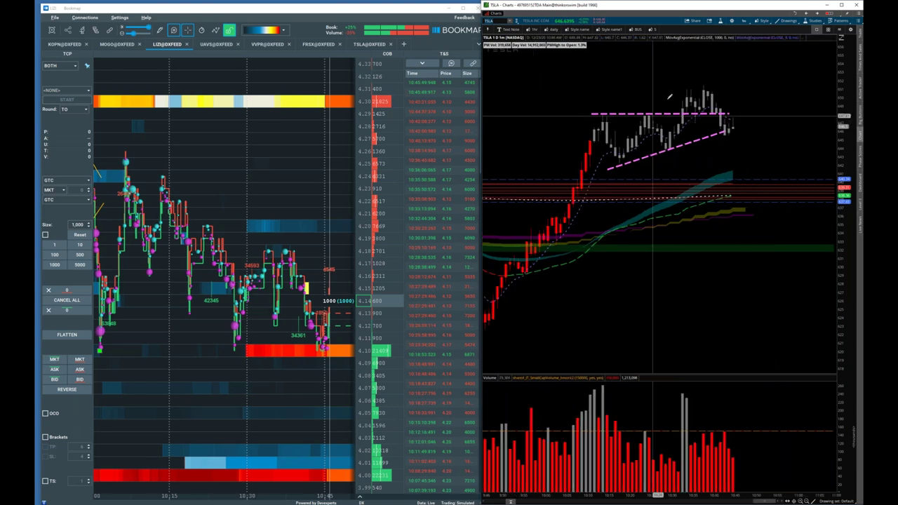
left_click_drag(640, 120, 826, 53)
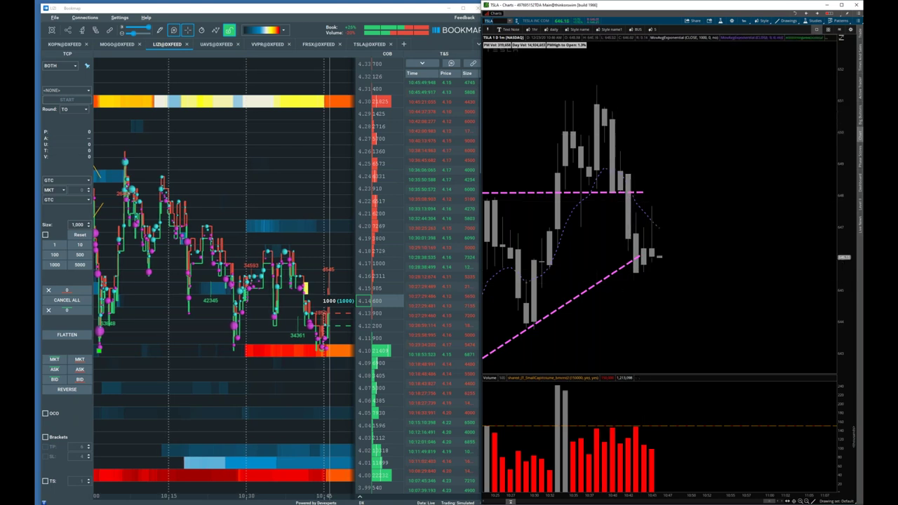
left_click_drag(536, 495, 568, 480)
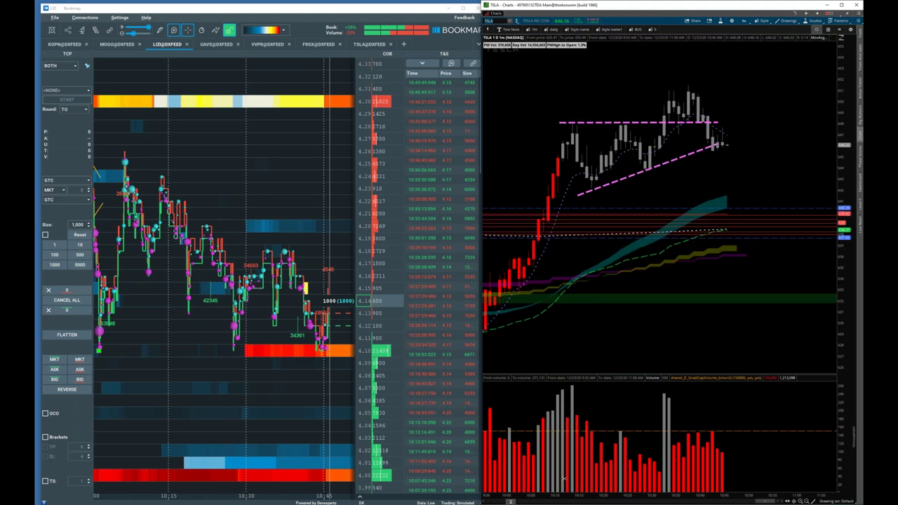
scroll(567, 480, "up", 3)
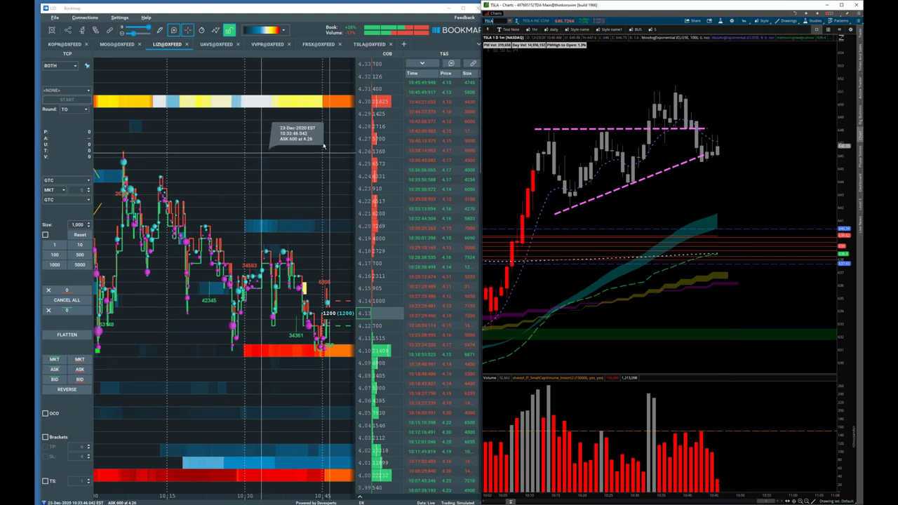
- Load VVPR in the chart and examine its latest candles between the green zone and the red level near 10
type("O")
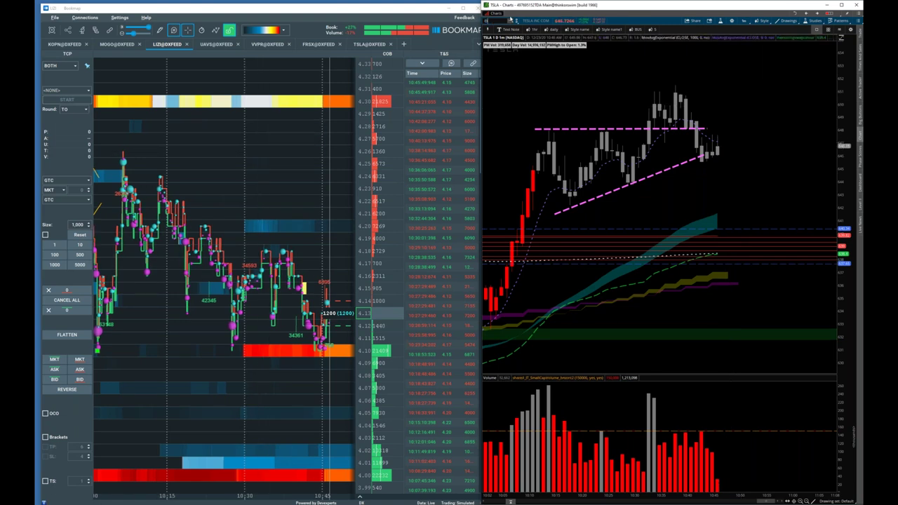
type("VVPR")
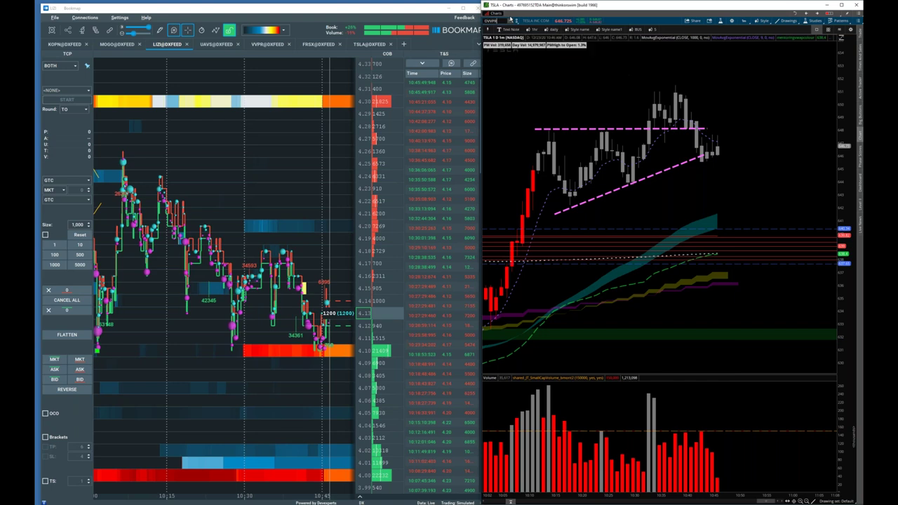
key("Return")
type("VVPR")
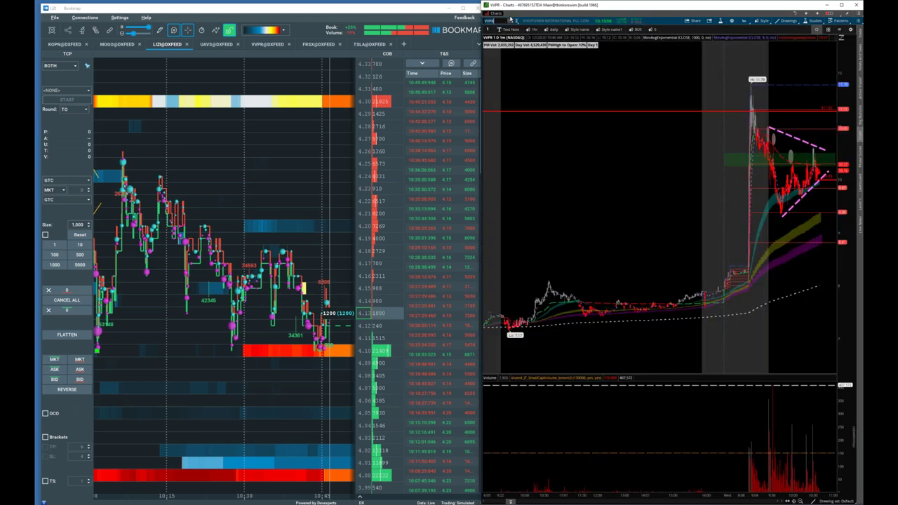
left_click_drag(796, 82, 827, 78)
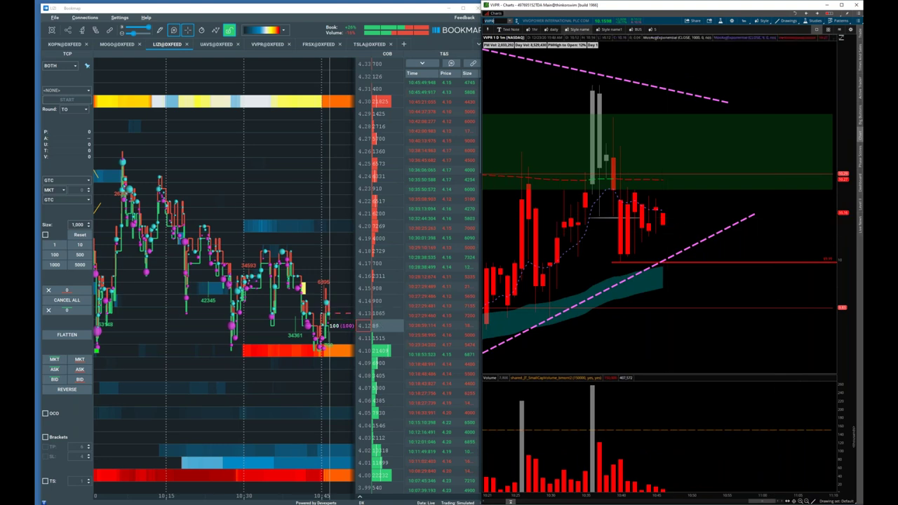
- Return the chart to LIZI and focus on its candles from about 10:20 to the latest bar
type("LIZI")
key("Return")
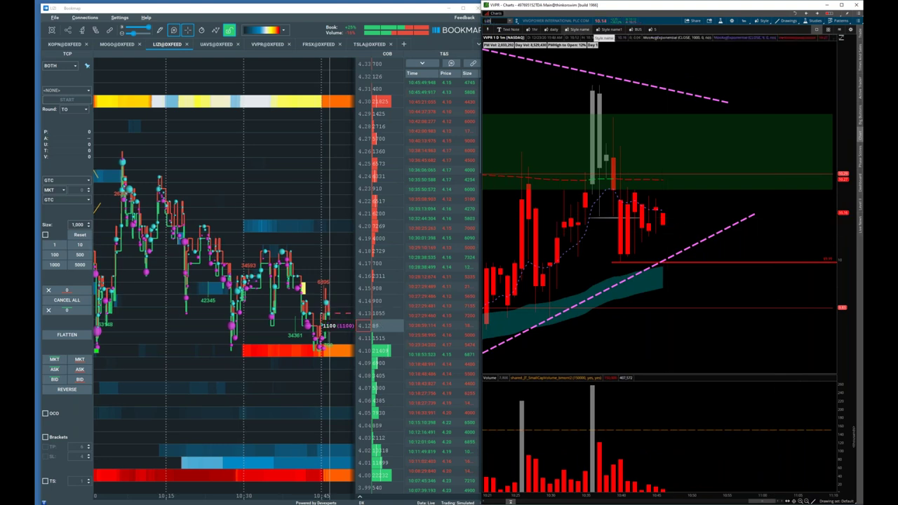
left_click_drag(771, 164, 831, 165)
left_click_drag(664, 164, 769, 164)
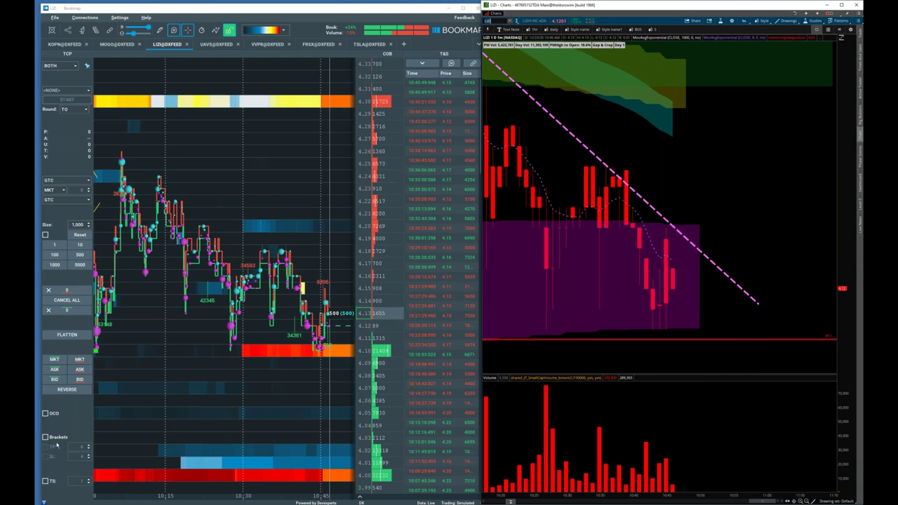
- Focus LIZI's heatmap on the bids around 4.10 and sell 1,000 simulated shares short at the bid price
scroll(228, 363, "down", 2)
scroll(229, 362, "down", 1)
scroll(228, 361, "up", 5)
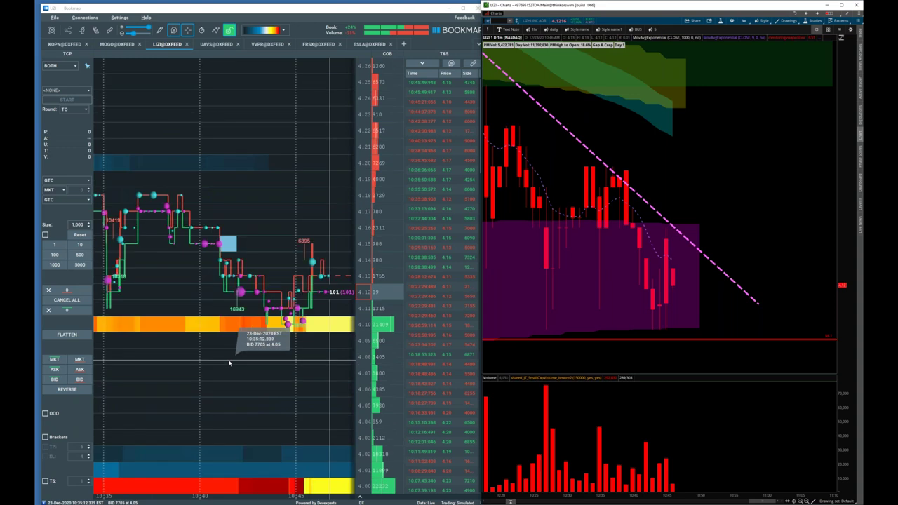
scroll(229, 363, "up", 2)
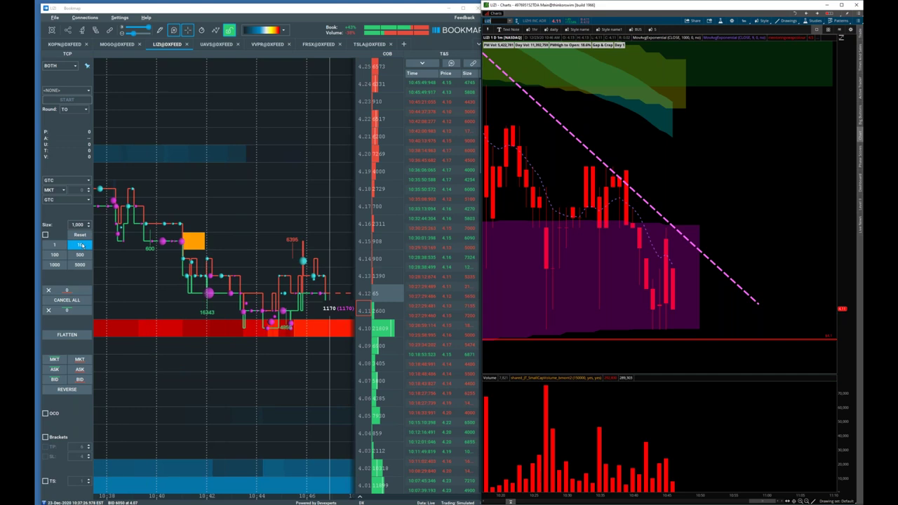
left_click(80, 378)
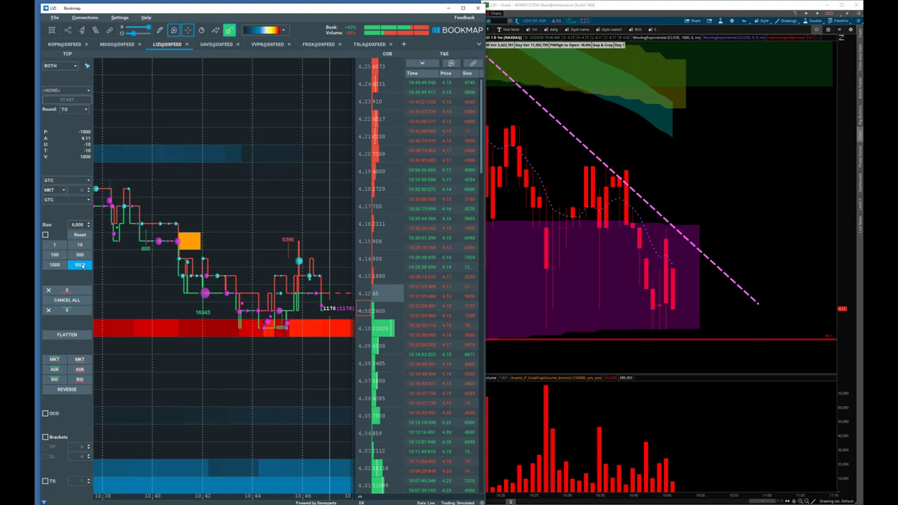
- Reset LIZI's order size and set it to 5,000 shares
left_click(80, 234)
left_click(80, 266)
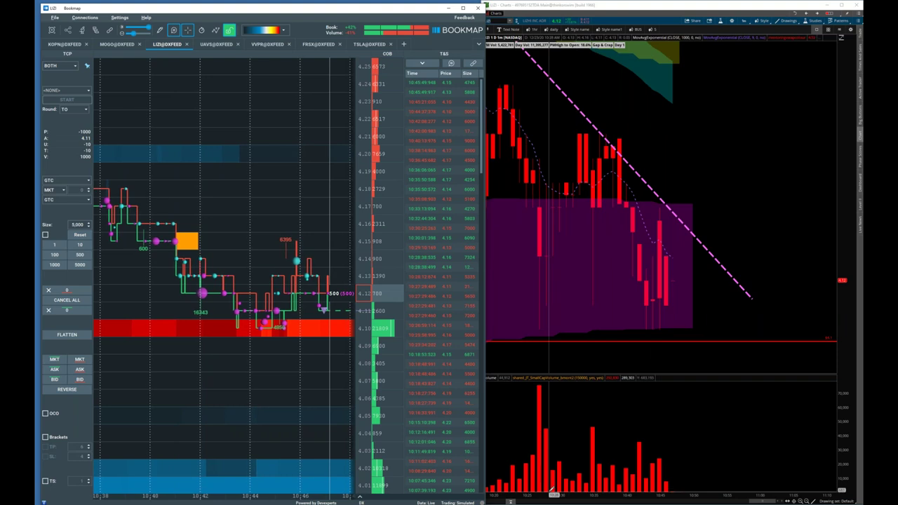
- Examine LIZI's candles back to the premarket session and its heatmap around the large bids at 4.10
left_click_drag(551, 494, 626, 473)
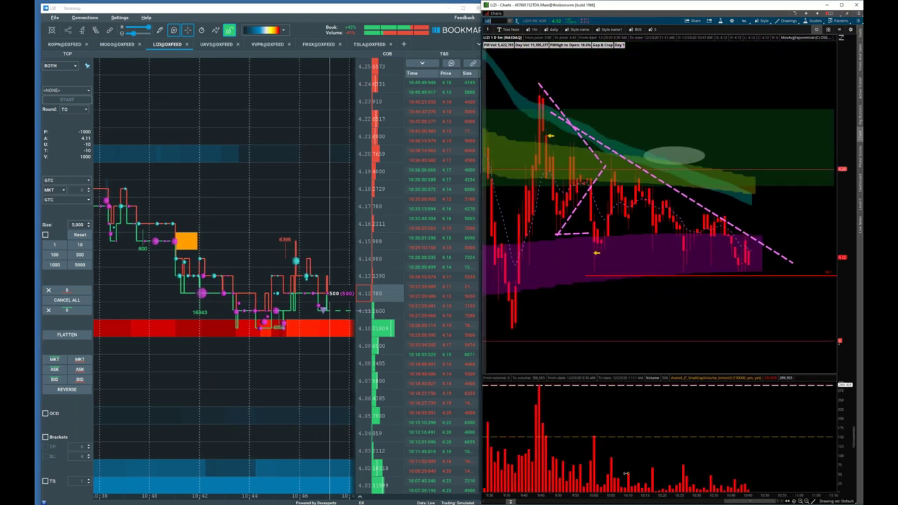
scroll(625, 474, "down", 3)
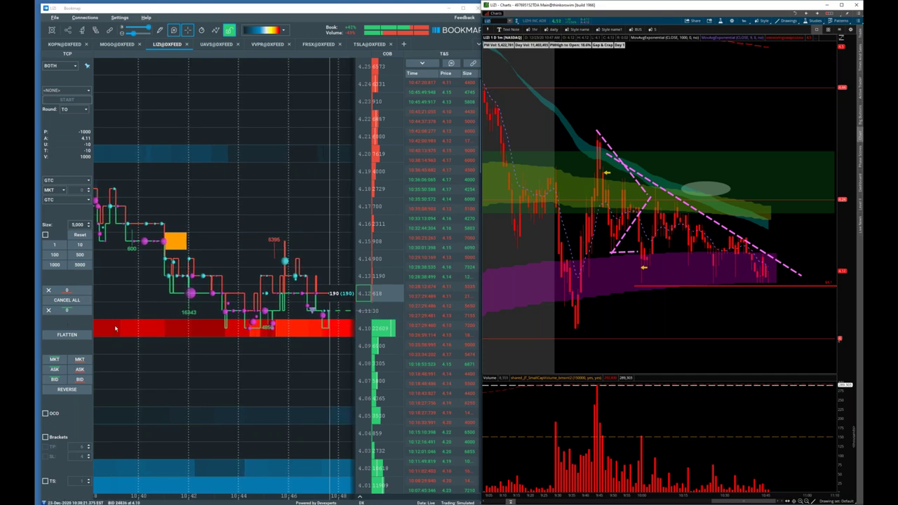
scroll(217, 344, "down", 3)
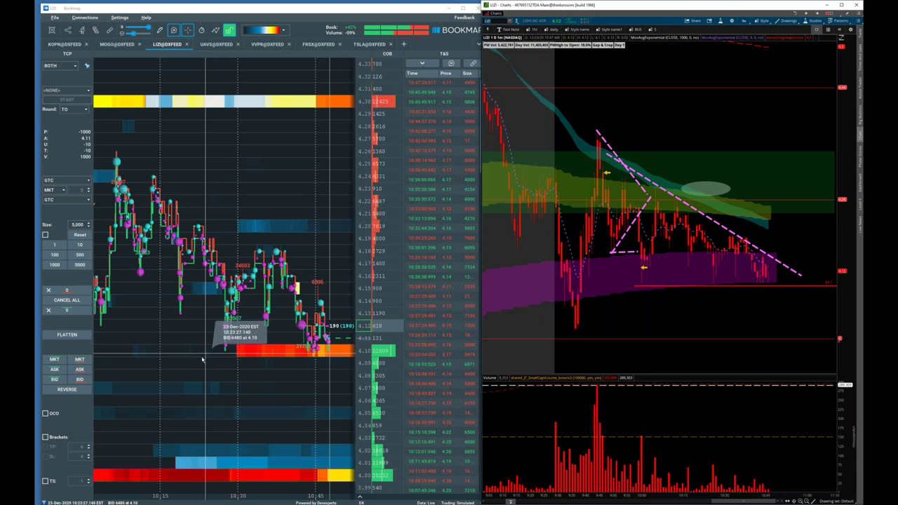
- Bring up VVPR in both the heatmap and the chart, and focus on its latest candles at the rising dashed line near 10
left_click(266, 43)
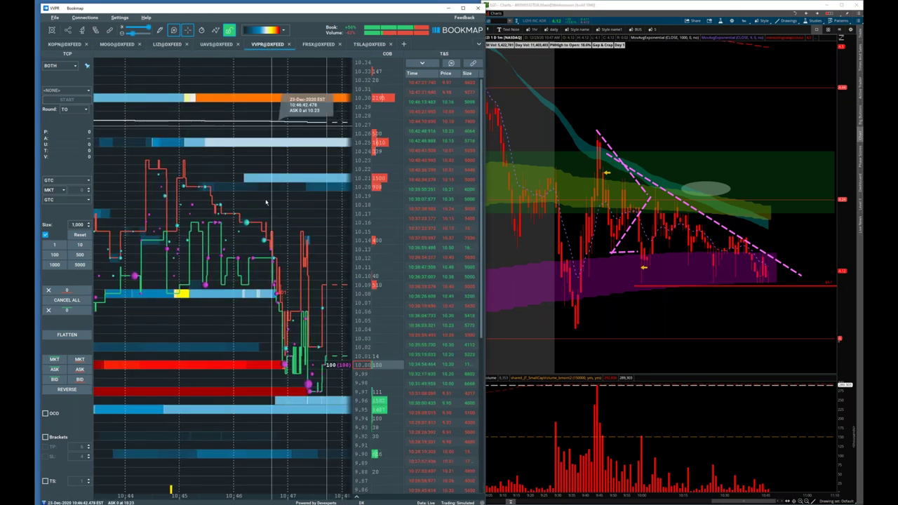
scroll(254, 267, "down", 3)
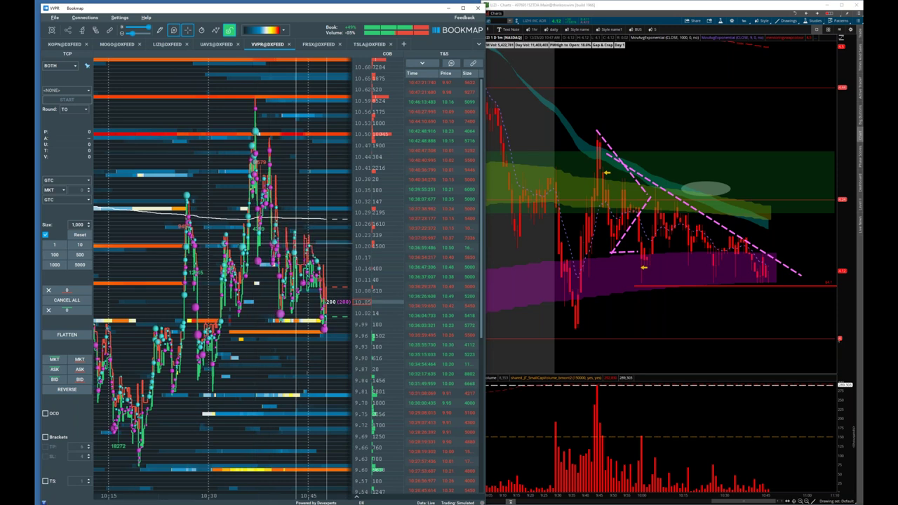
left_click(503, 20)
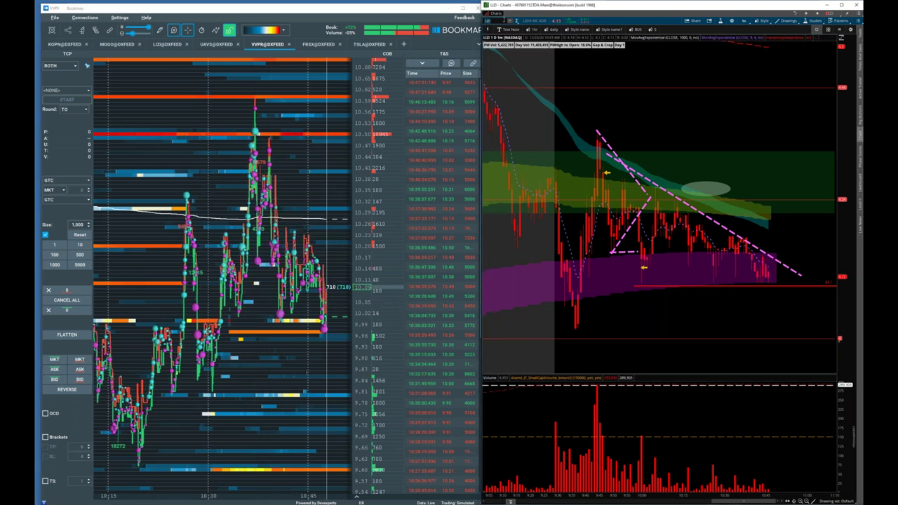
type("VVPR")
key("Return")
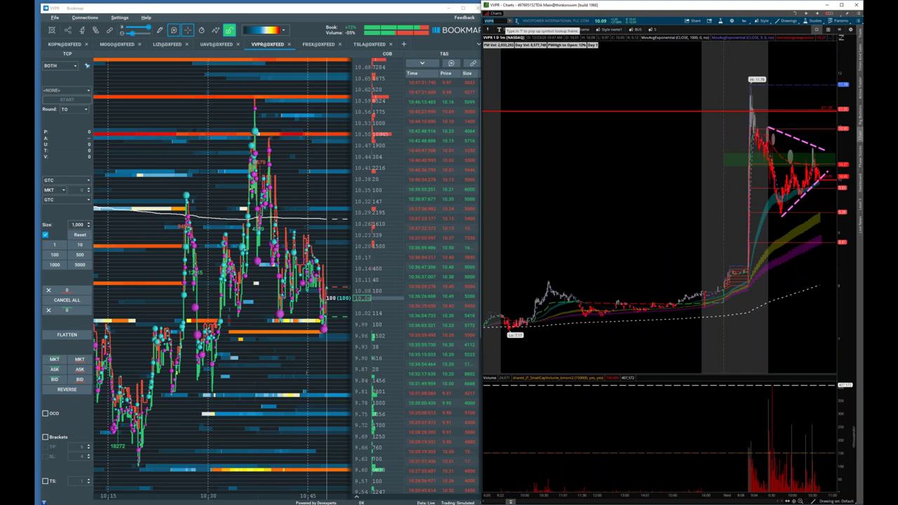
left_click_drag(781, 92, 834, 140)
scroll(610, 160, "up", 3)
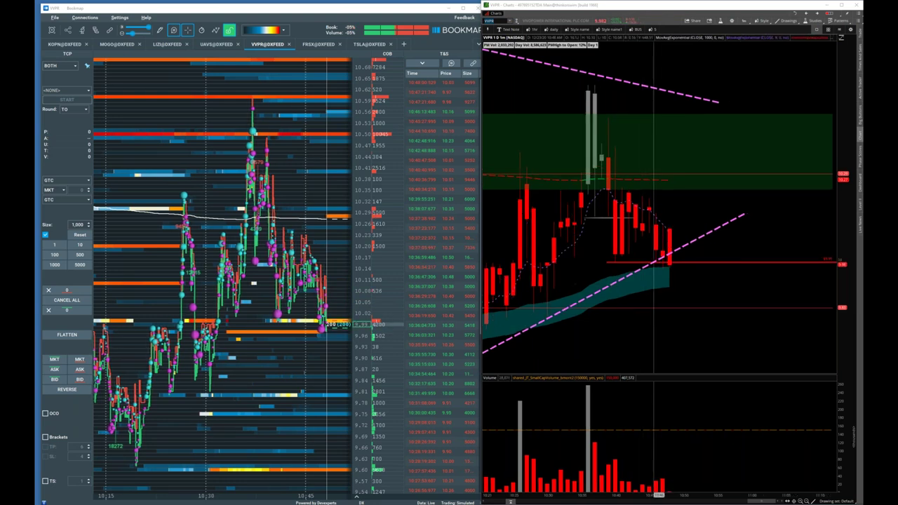
- Examine VVPR's drop below 10 in the heatmap and in the latest one-minute candles
scroll(150, 270, "up", 3)
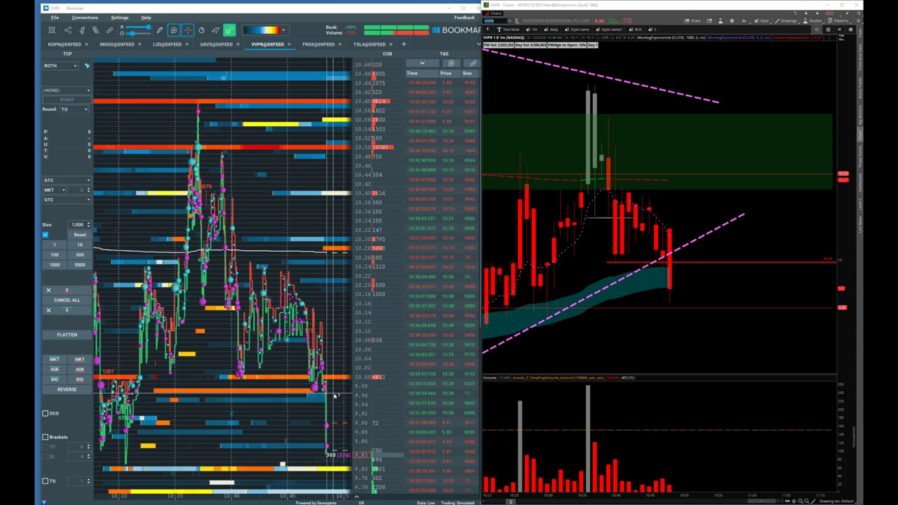
scroll(334, 395, "down", 3)
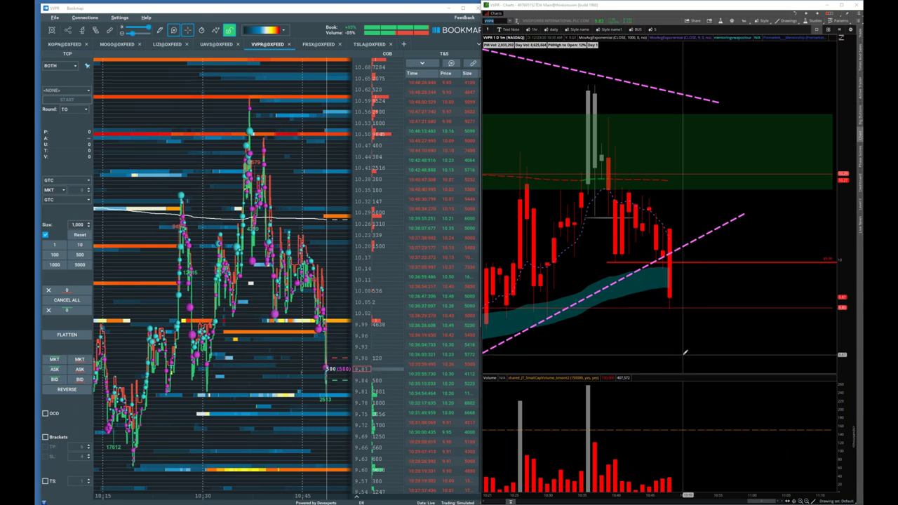
left_click_drag(625, 194, 737, 196)
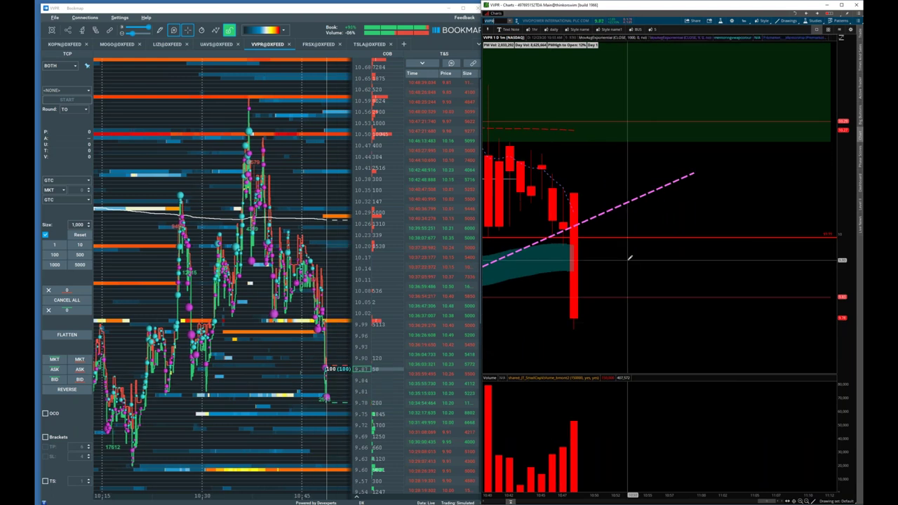
scroll(301, 335, "up", 3)
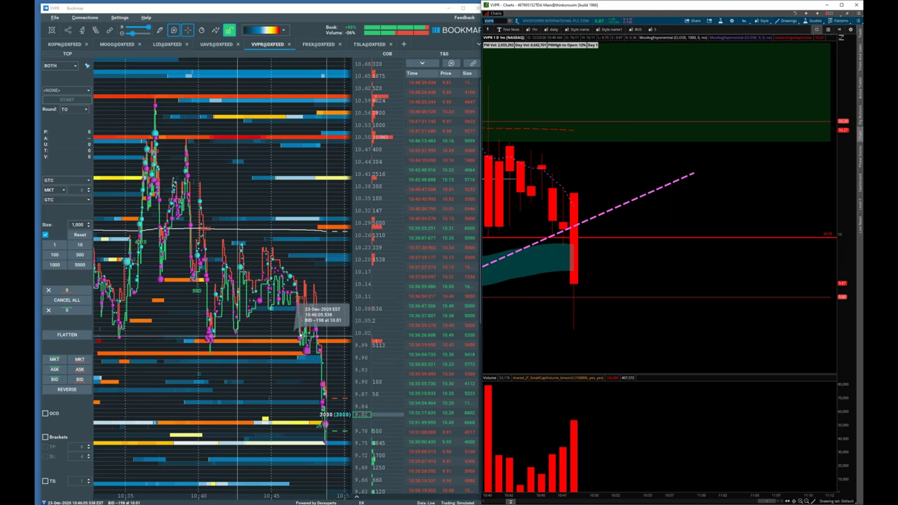
scroll(301, 319, "up", 3)
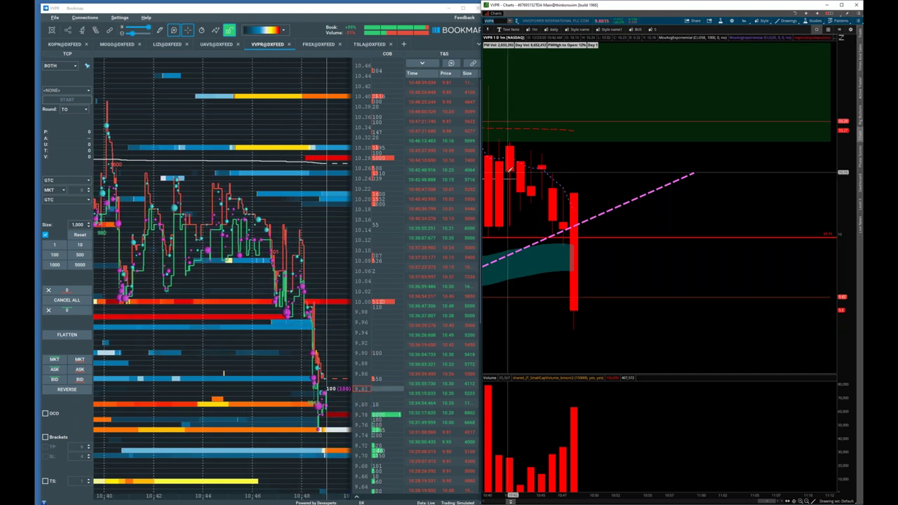
scroll(510, 169, "down", 1)
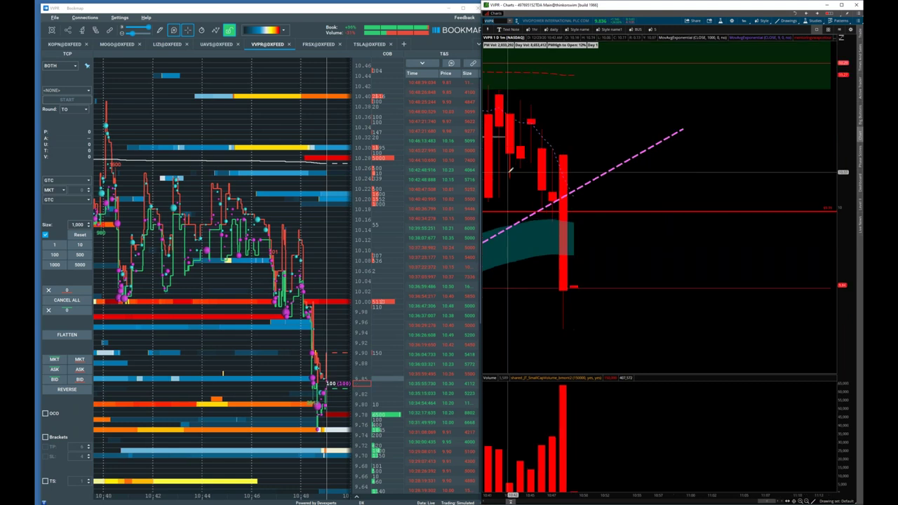
scroll(303, 403, "down", 3)
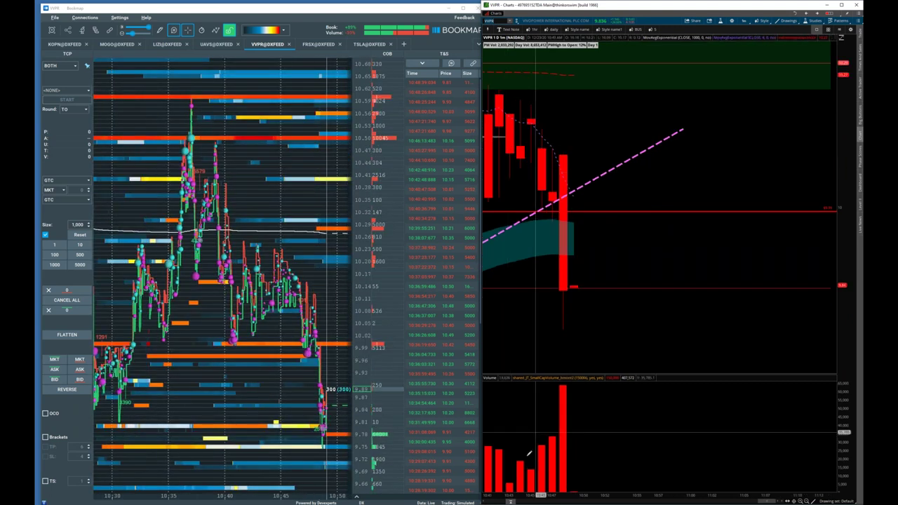
- Replace VVPR's rising dashed trendline with one from the session's low to just beyond the latest candles
scroll(577, 312, "down", 6)
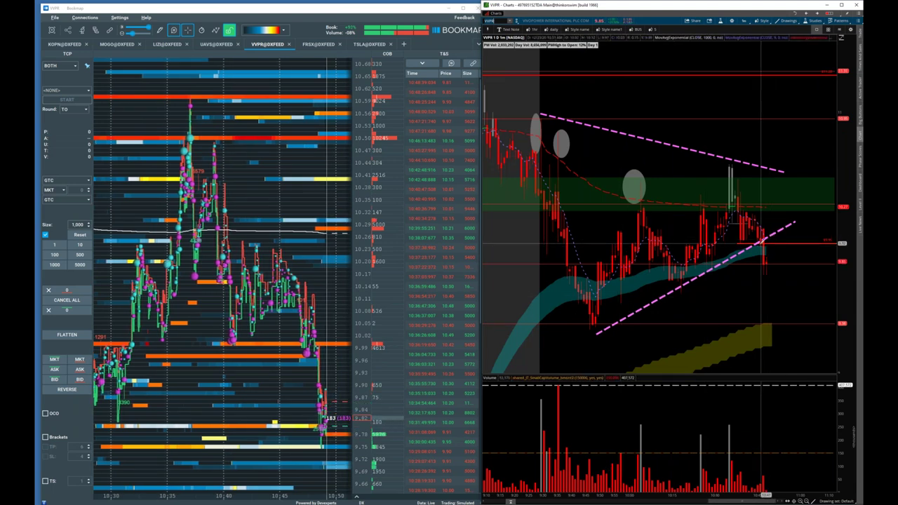
right_click(640, 316)
left_click(663, 340)
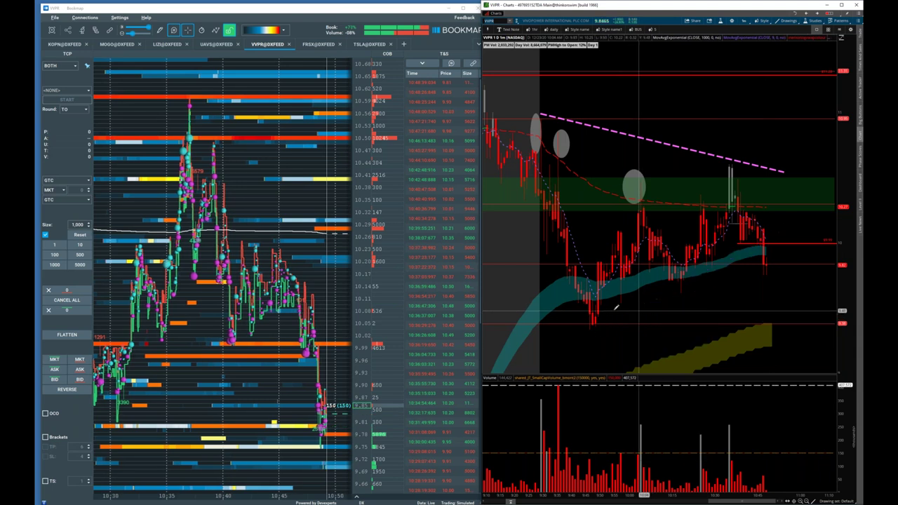
middle_click(616, 314)
left_click(620, 327)
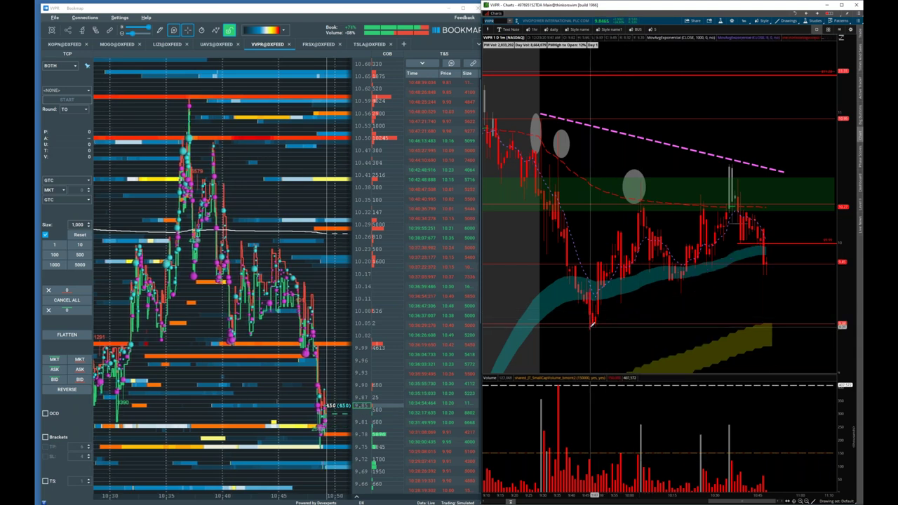
left_click(591, 325)
left_click(802, 246)
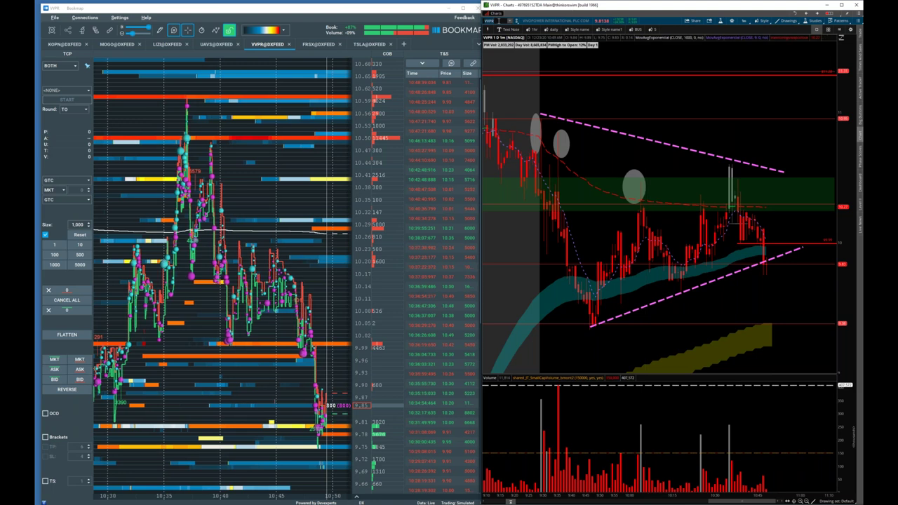
- Load TSLA in the chart and examine its newest candles relative to the flat and rising dashed lines
type("TSLA")
key("Return")
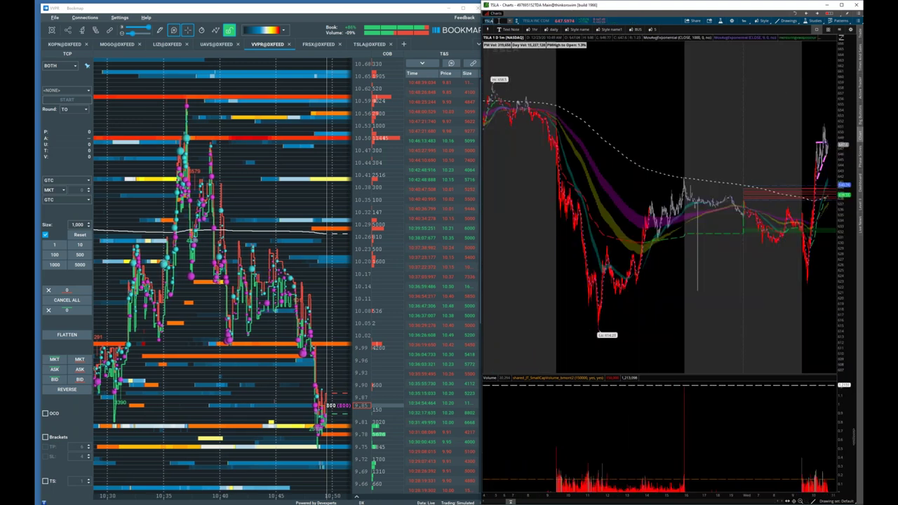
left_click_drag(782, 91, 841, 79)
scroll(705, 106, "up", 5)
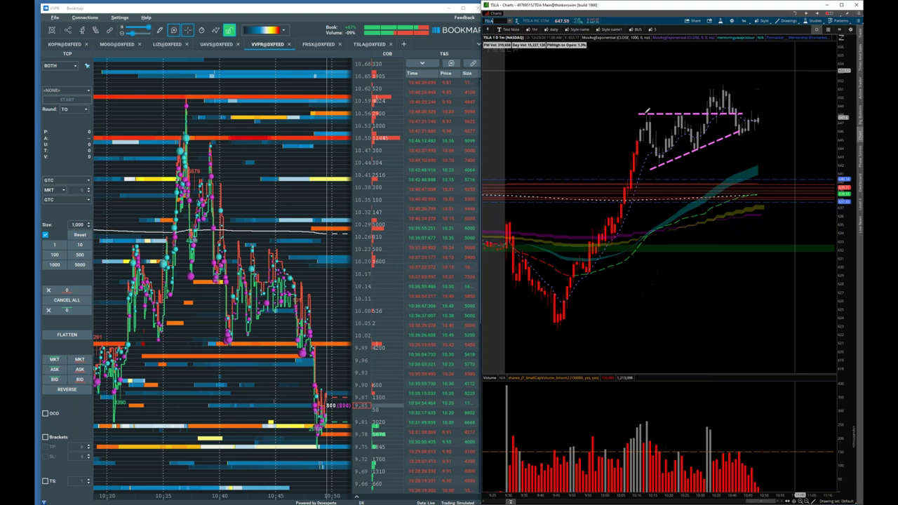
scroll(705, 106, "up", 2)
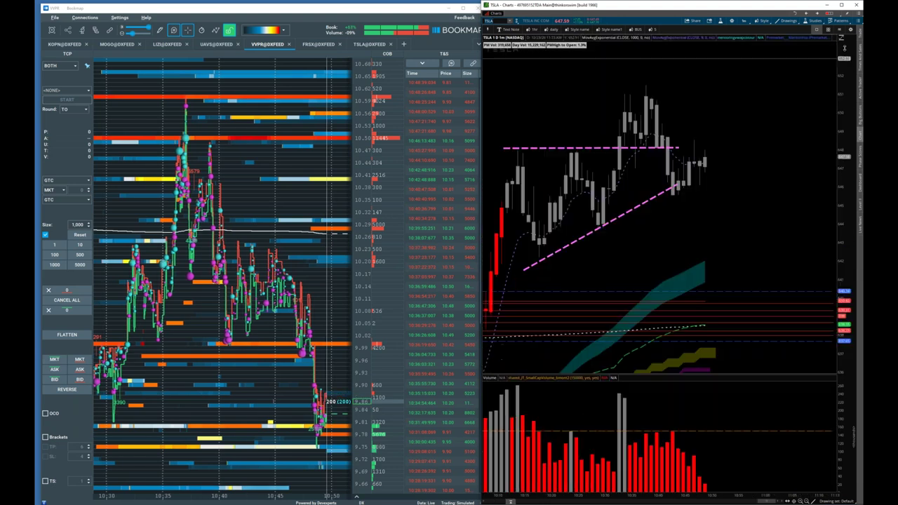
scroll(600, 110, "up", 2)
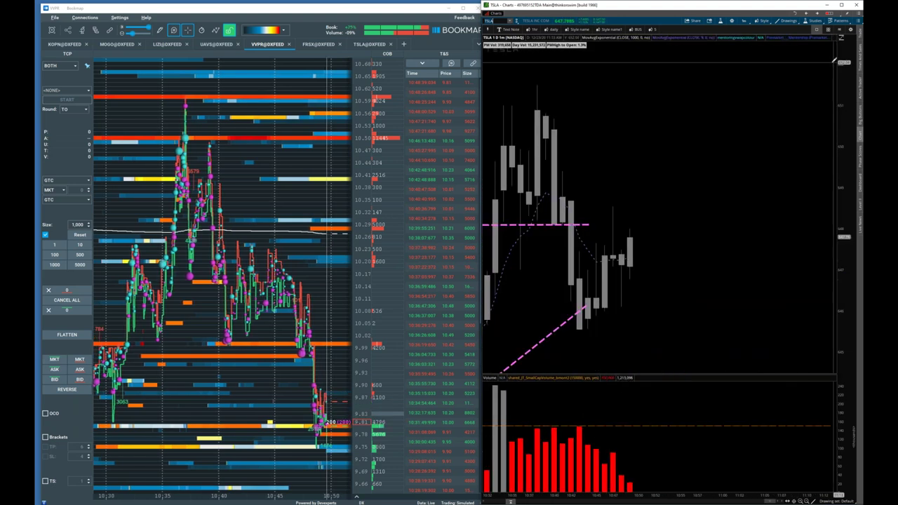
- Return the chart to VVPR and examine its heatmap liquidity levels back to before 09:30
left_click(501, 20)
type("TSLA")
key("Return")
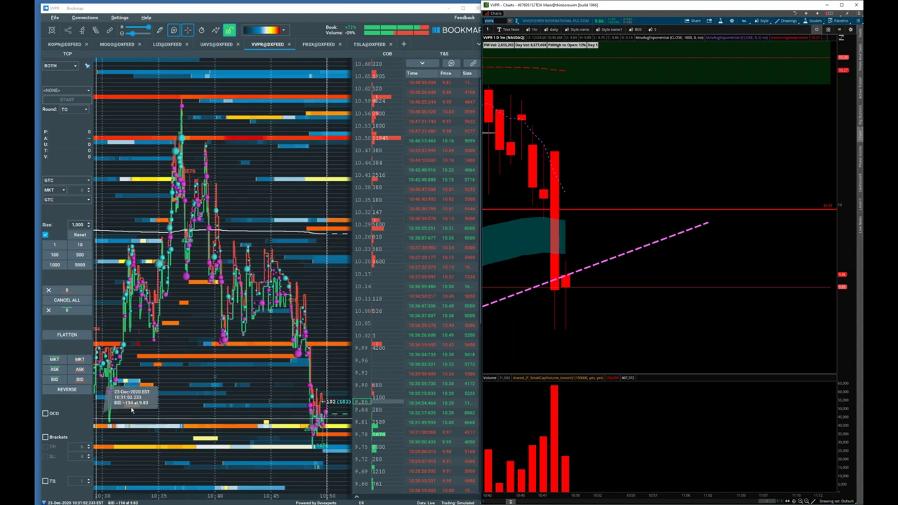
left_click(146, 343)
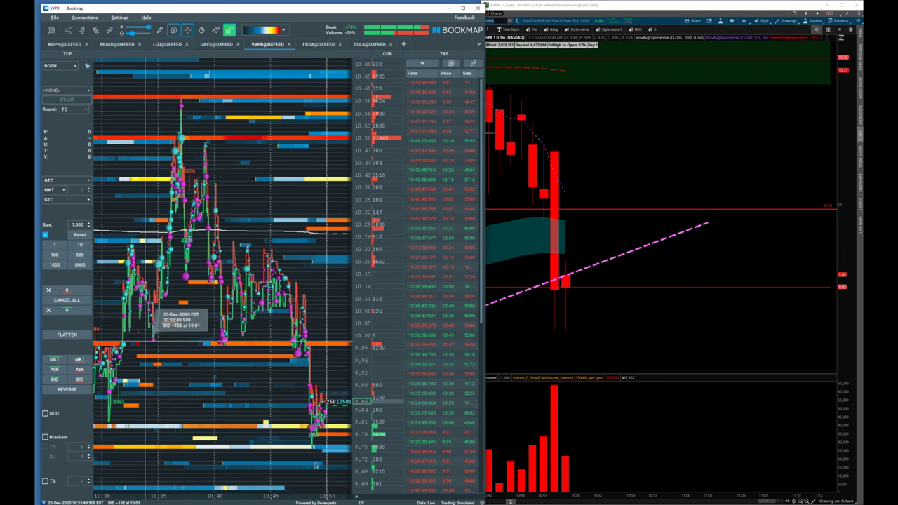
scroll(209, 326, "down", 3)
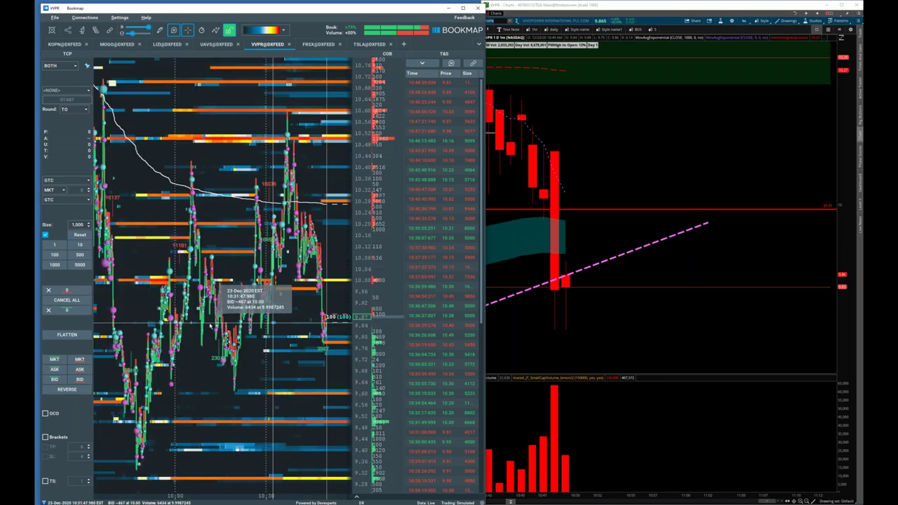
scroll(209, 325, "down", 2)
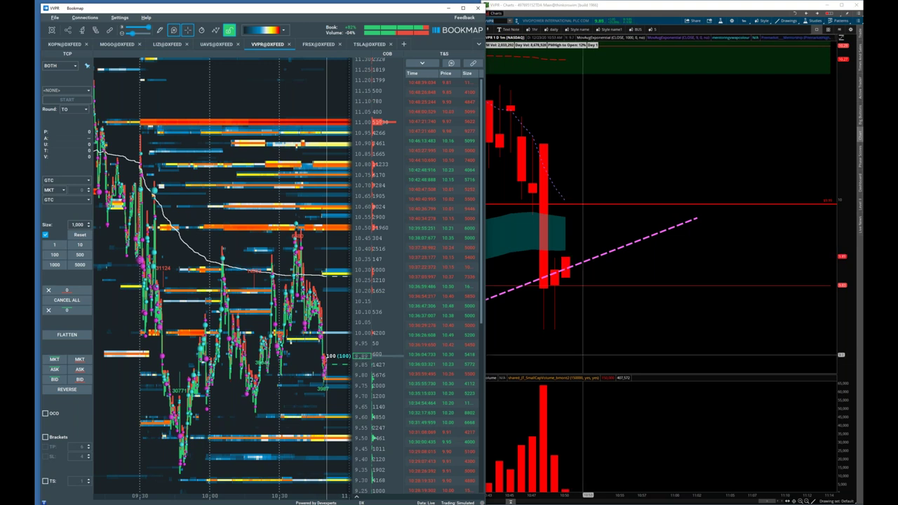
- Examine VVPR's bounce toward 10 in the heatmap and its candles around the redrawn rising trendline
scroll(304, 377, "up", 5)
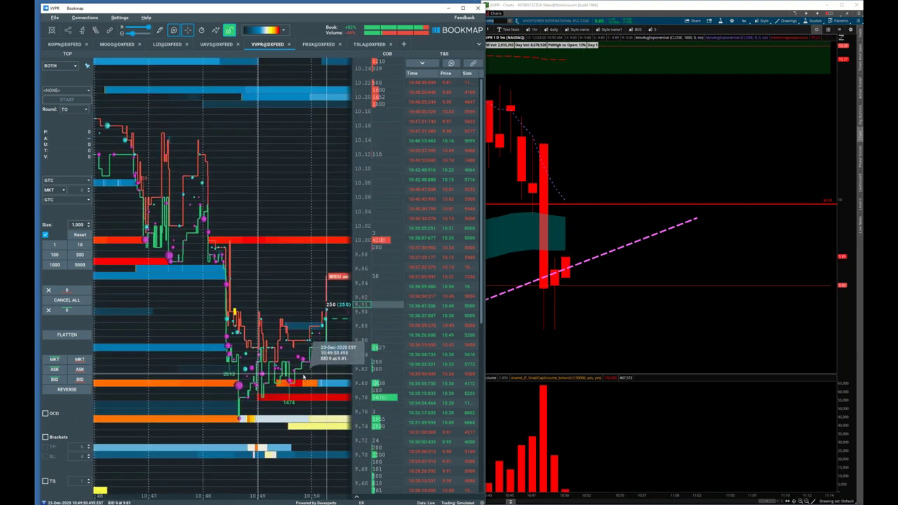
scroll(304, 377, "down", 1)
scroll(304, 377, "down", 1)
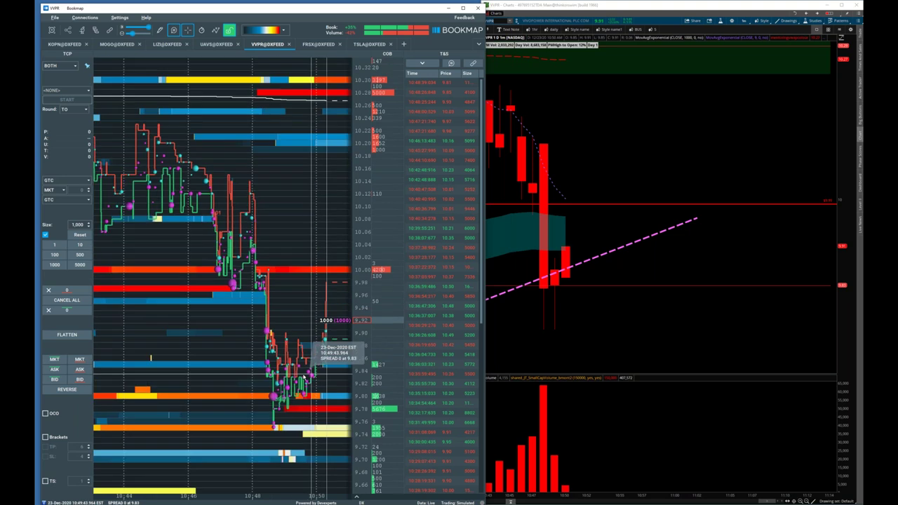
left_click(534, 494)
left_click_drag(535, 493, 619, 468)
scroll(619, 467, "up", 6)
scroll(542, 460, "down", 2)
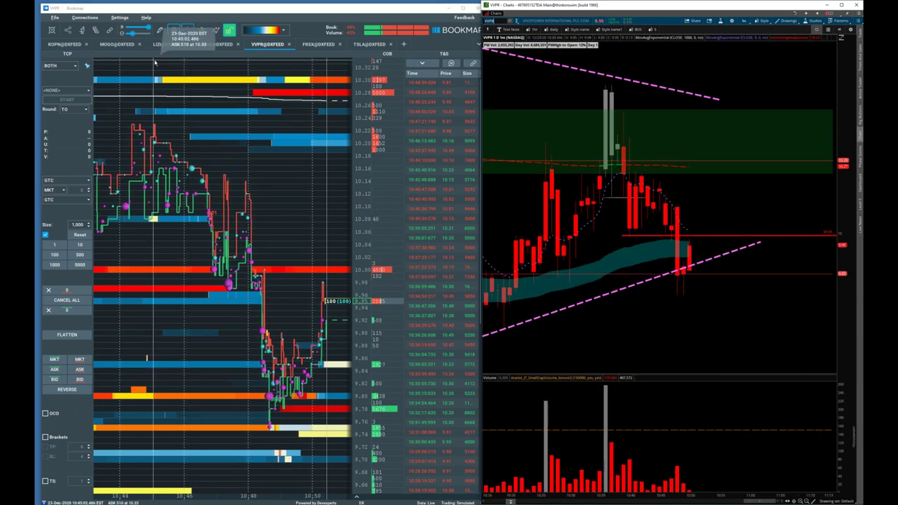
- Review the UAVS, LIZI and KOPN heatmaps one after another
left_click(206, 44)
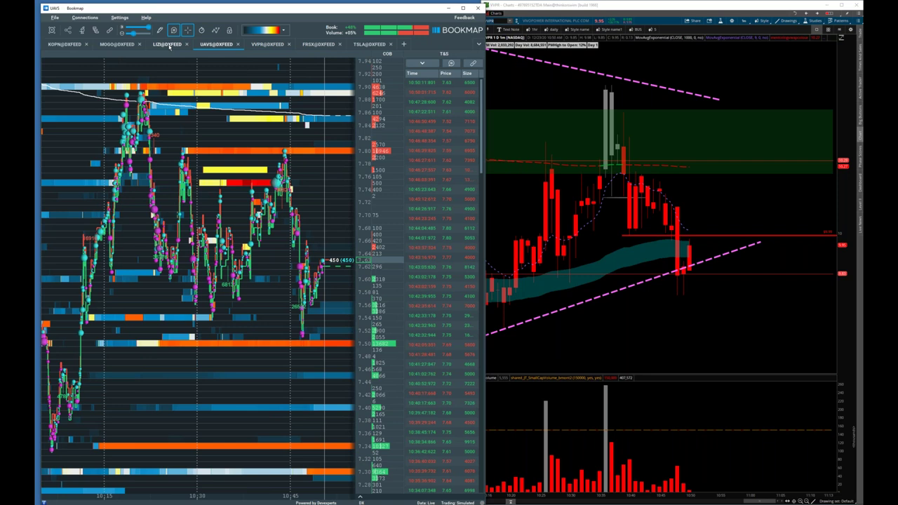
left_click(167, 45)
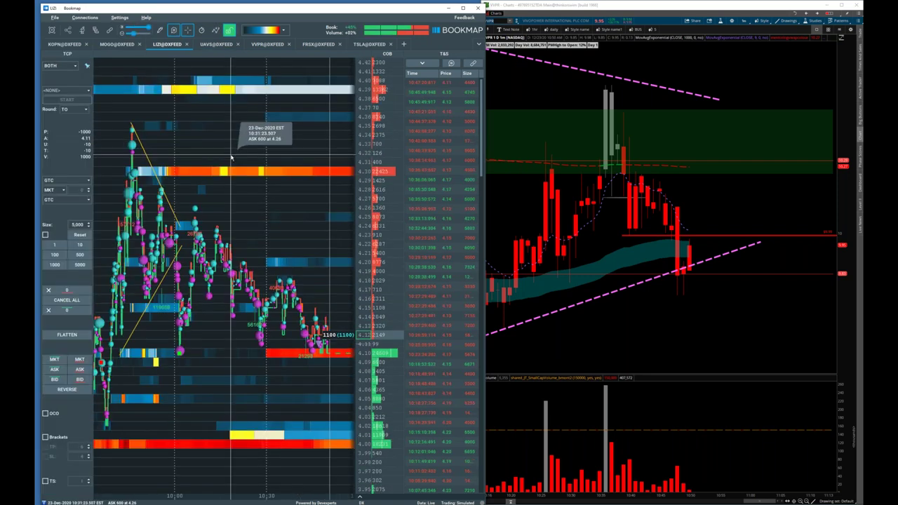
scroll(231, 158, "up", 3)
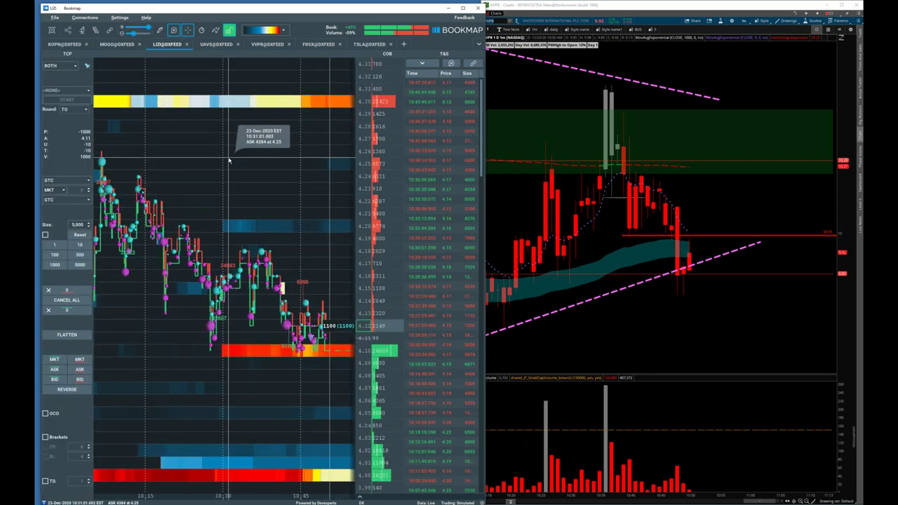
left_click(106, 46)
left_click(64, 44)
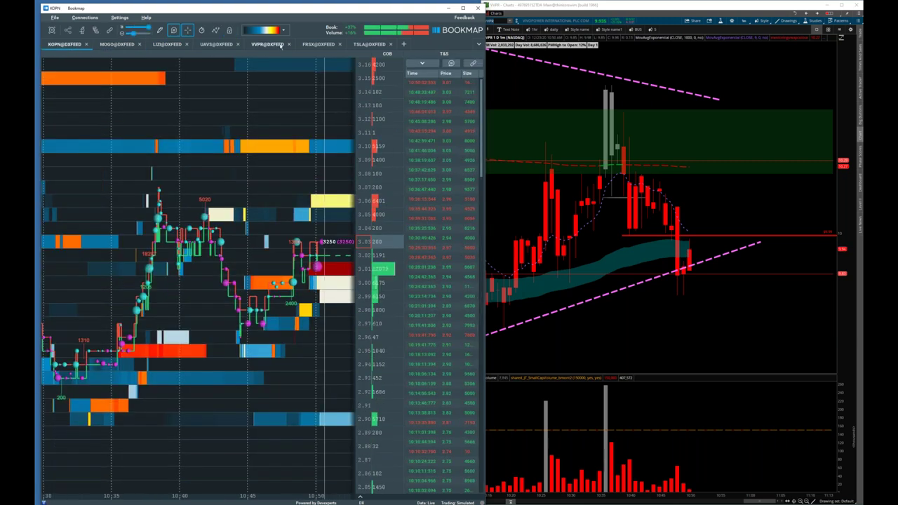
- Check the FRSX and TSLA heatmaps, then load TSLA in the chart with its newest candles in close view
left_click(318, 44)
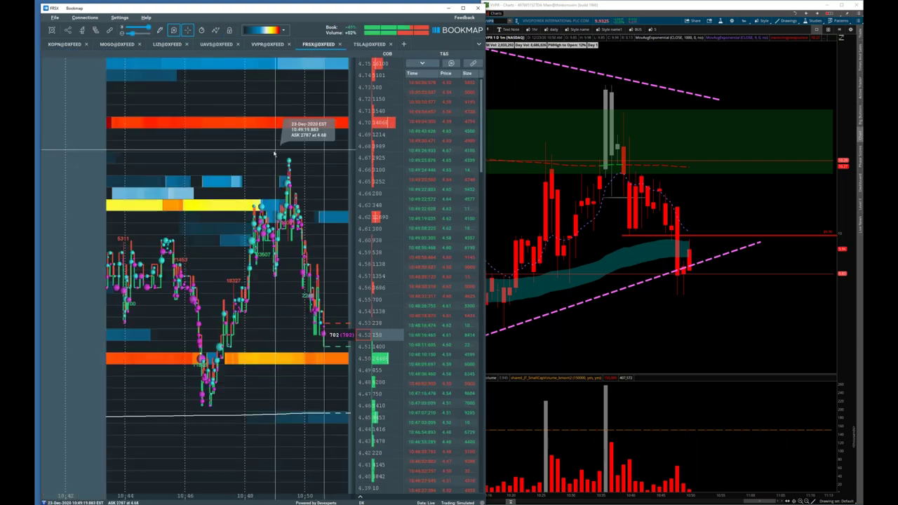
left_click(368, 45)
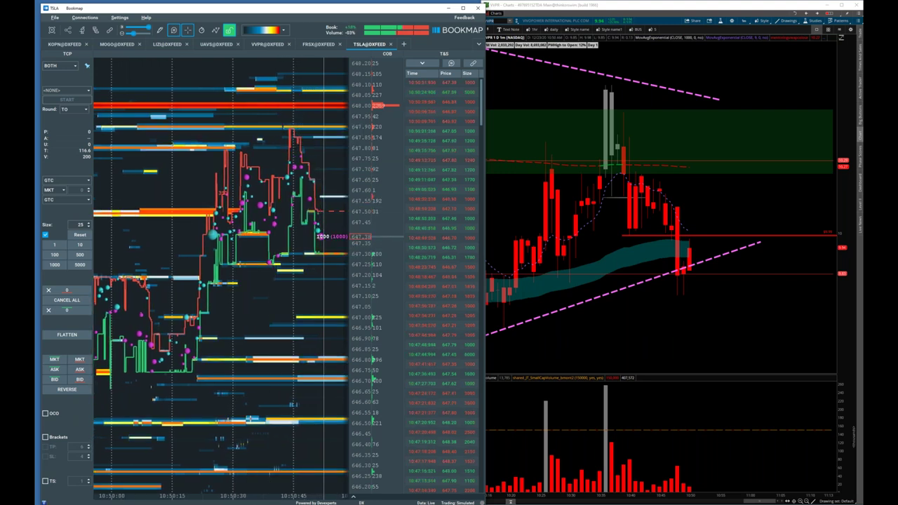
left_click(499, 21)
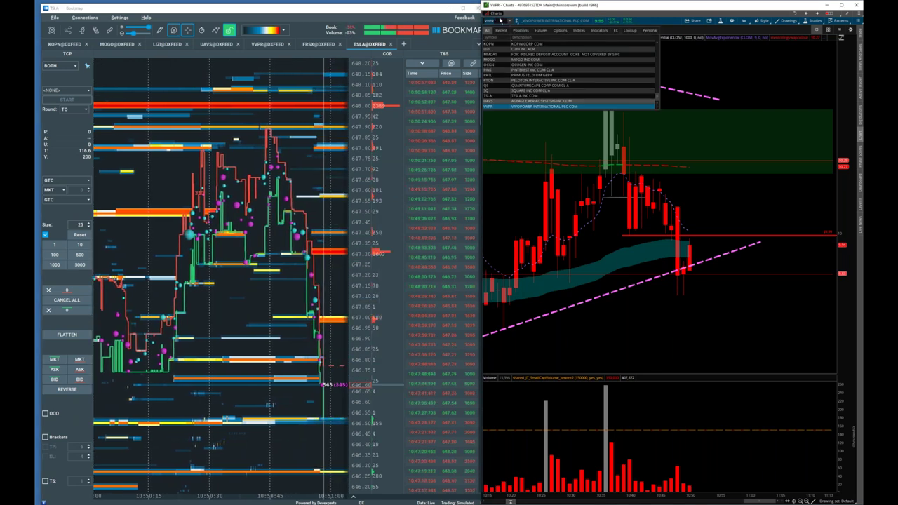
type("TSLA")
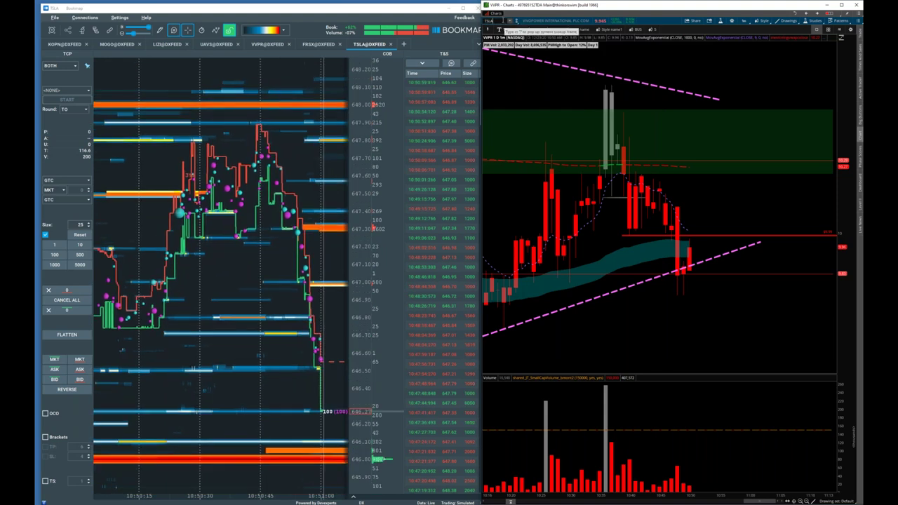
key("Return")
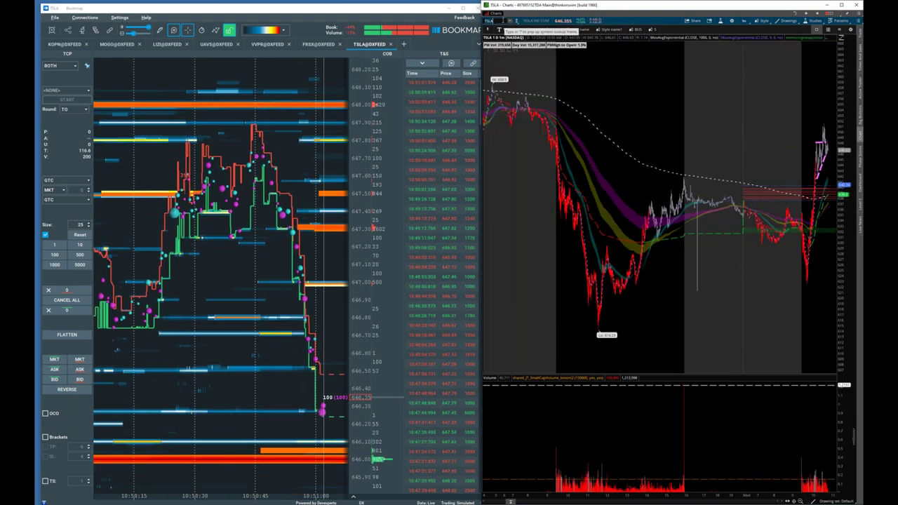
left_click(653, 30)
scroll(715, 92, "up", 5)
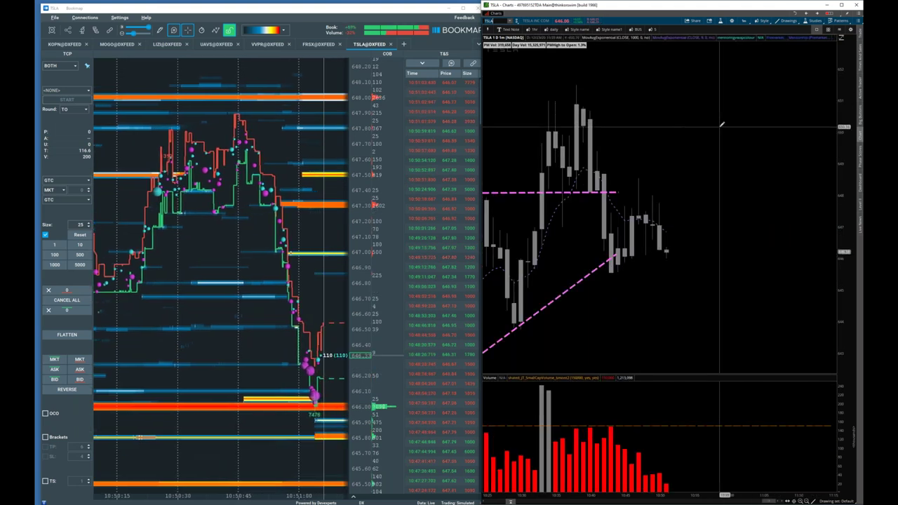
- Draw a flat line under TSLA's recent lows and a falling trendline from above the peak to the flat line's far end
middle_click(708, 162)
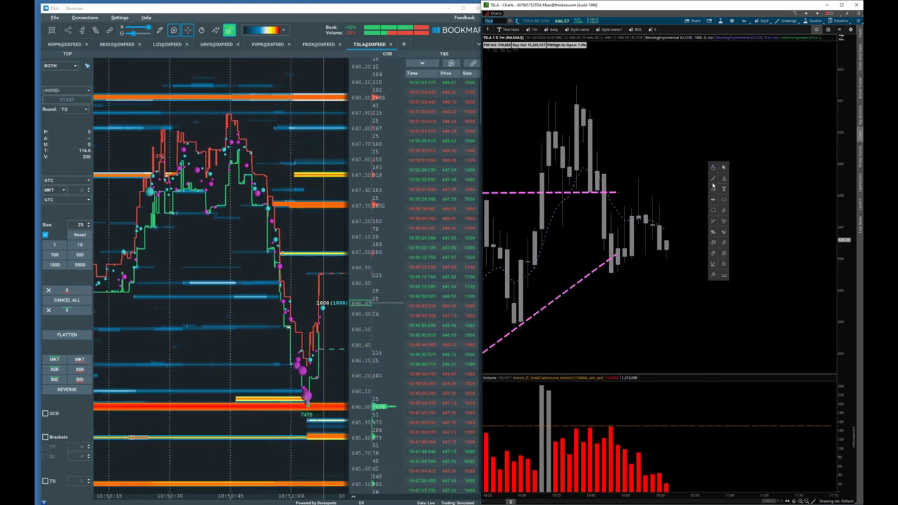
left_click(712, 179)
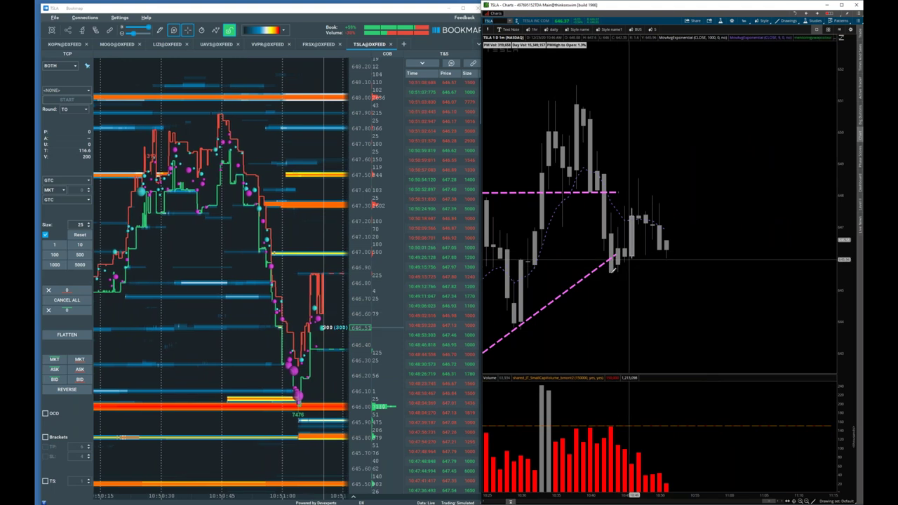
left_click_drag(602, 271, 738, 270)
left_click_drag(574, 81, 736, 272)
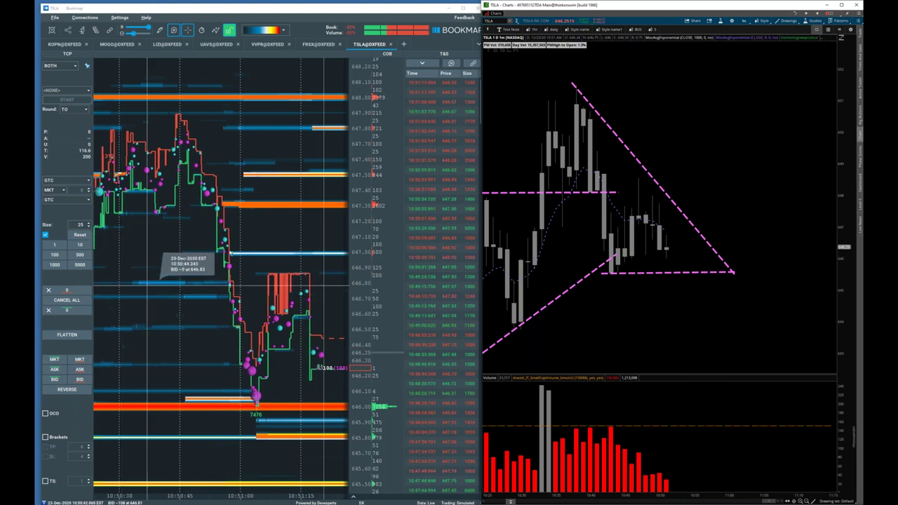
- Place a simulated limit order to sell 5,000 LIZI shares at the ask price
left_click(171, 44)
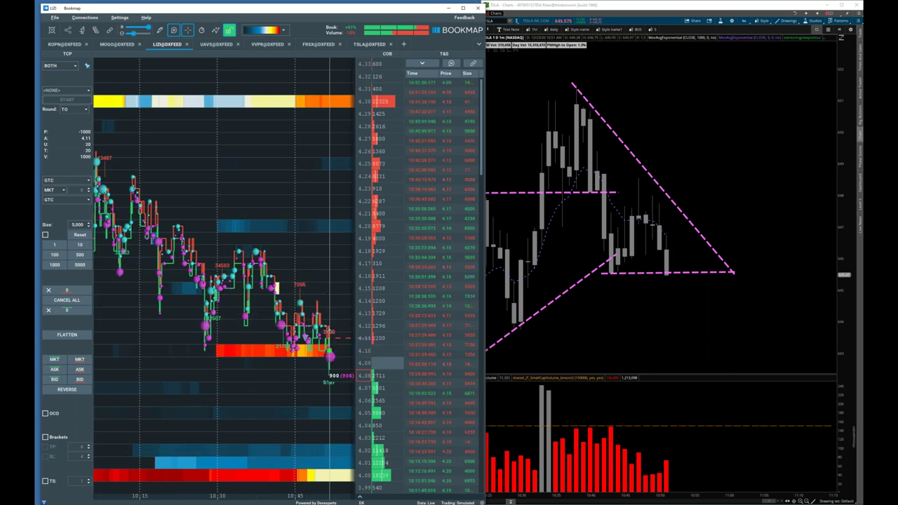
scroll(290, 353, "up", 2)
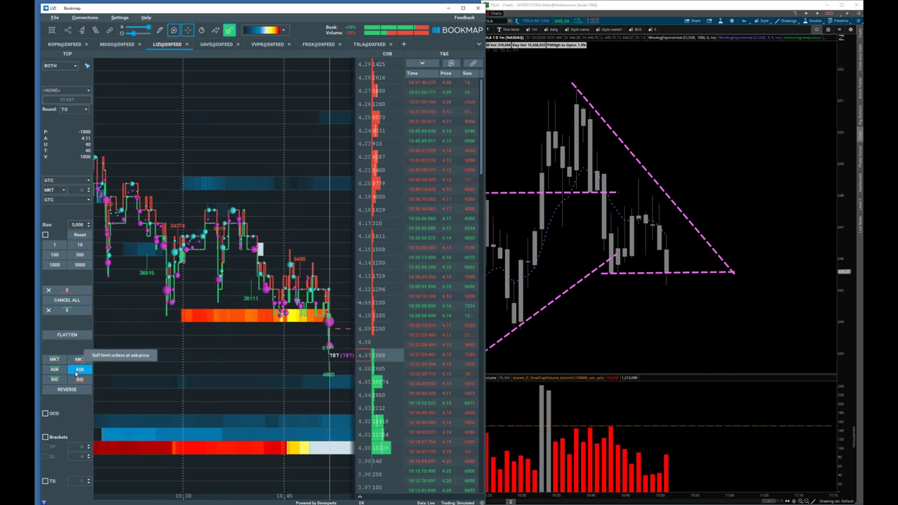
left_click(76, 370)
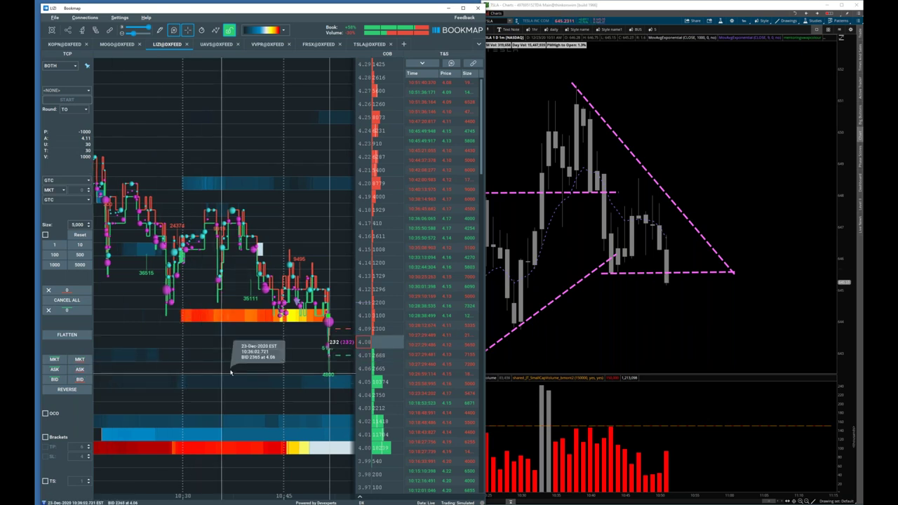
scroll(287, 326, "up", 3)
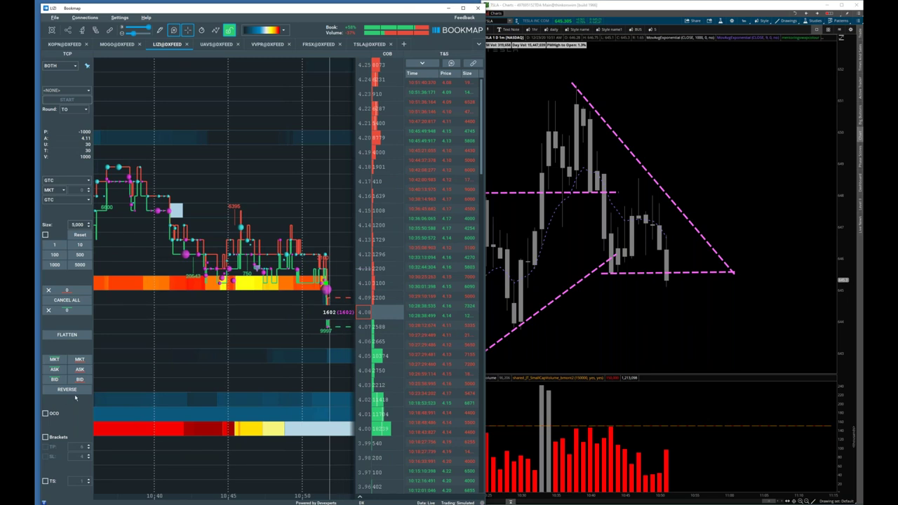
left_click(79, 369)
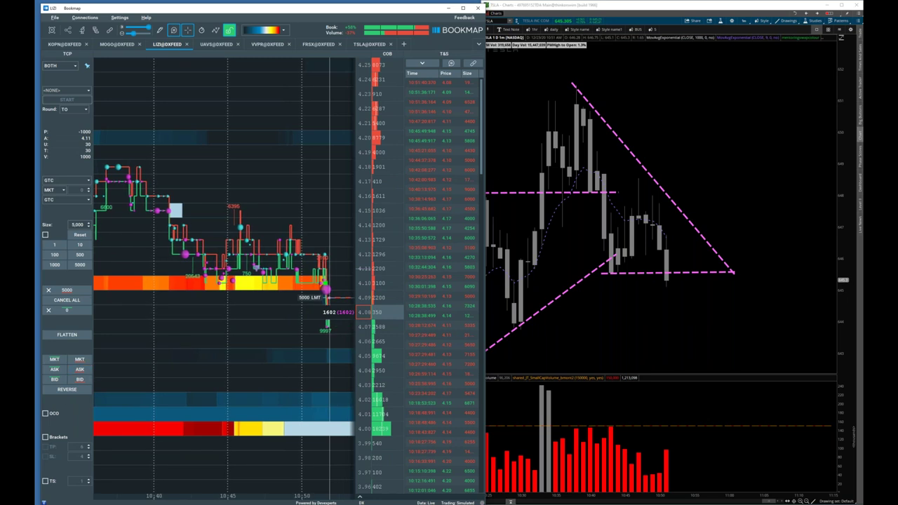
- Load LIZI in the chart with its newest candles in close view and cancel the working 5,000-share sell order
left_click(500, 21)
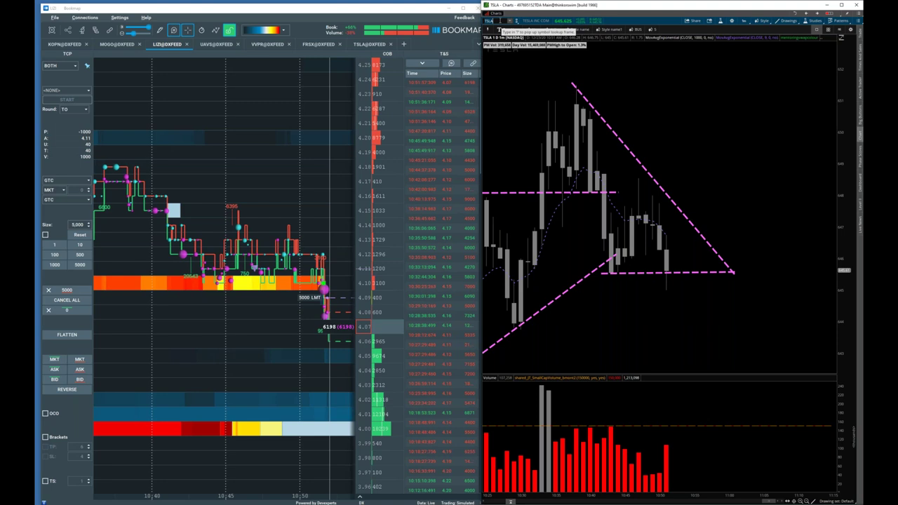
type("IZI")
key("Return")
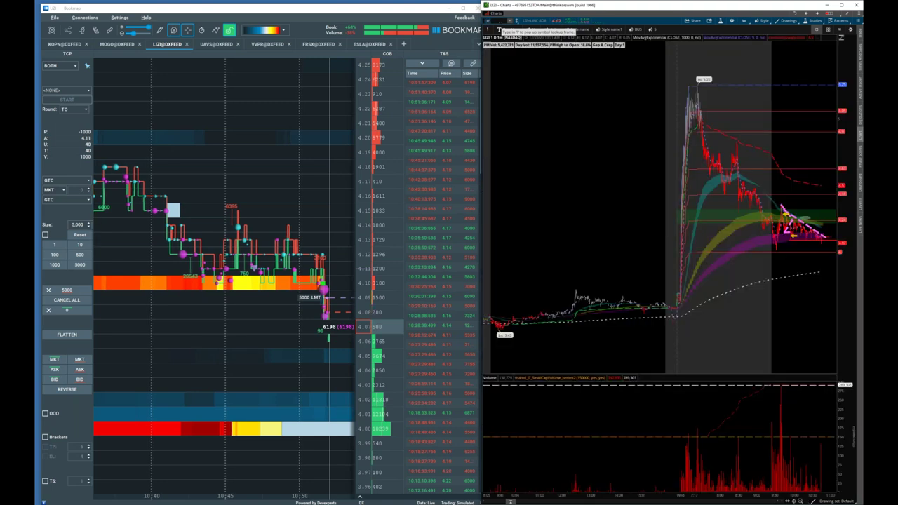
left_click_drag(785, 112, 801, 111)
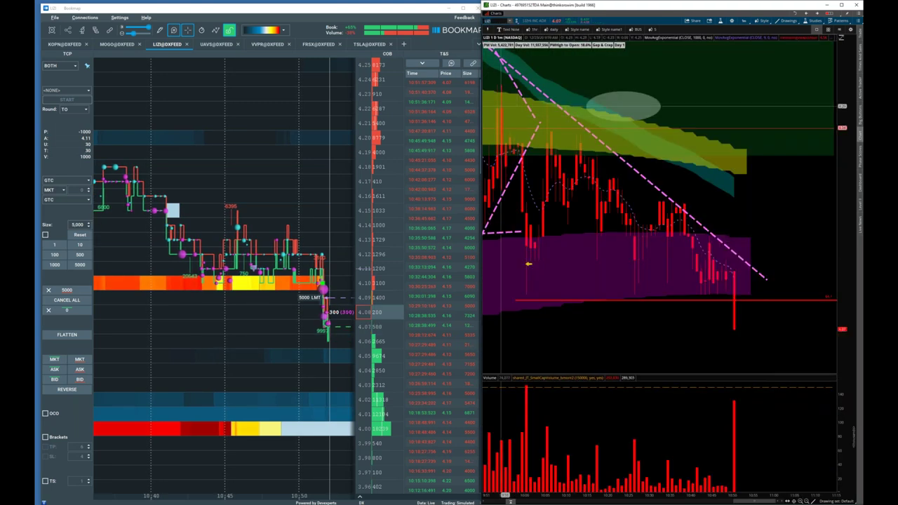
left_click(57, 310)
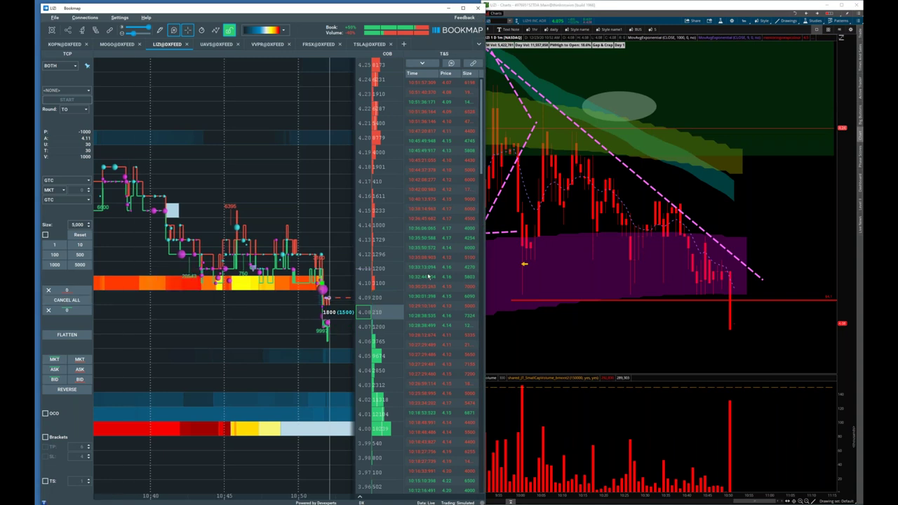
- Examine LIZI's candles around the red support line and its heatmap back to before 09:00, and flatten the simulated short position
left_click_drag(635, 213, 840, 113)
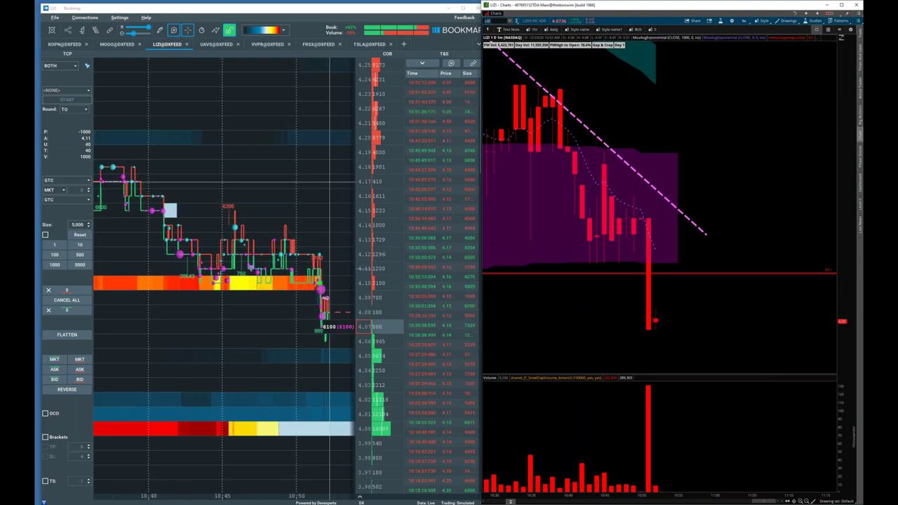
scroll(251, 282, "down", 1)
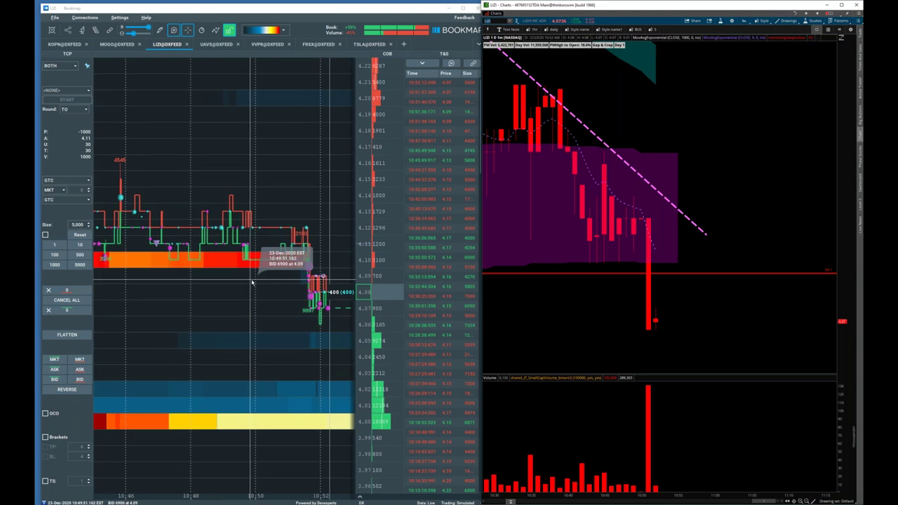
scroll(252, 281, "down", 2)
scroll(254, 282, "down", 5)
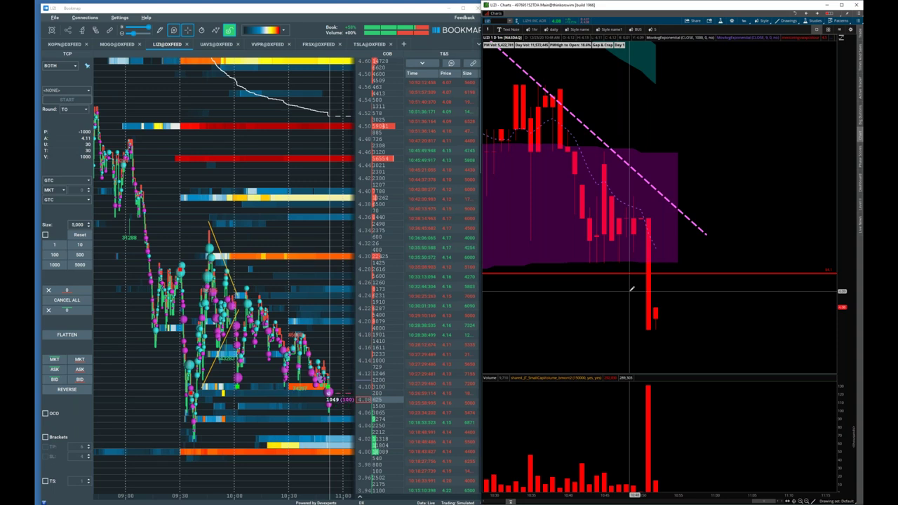
scroll(331, 343, "up", 4)
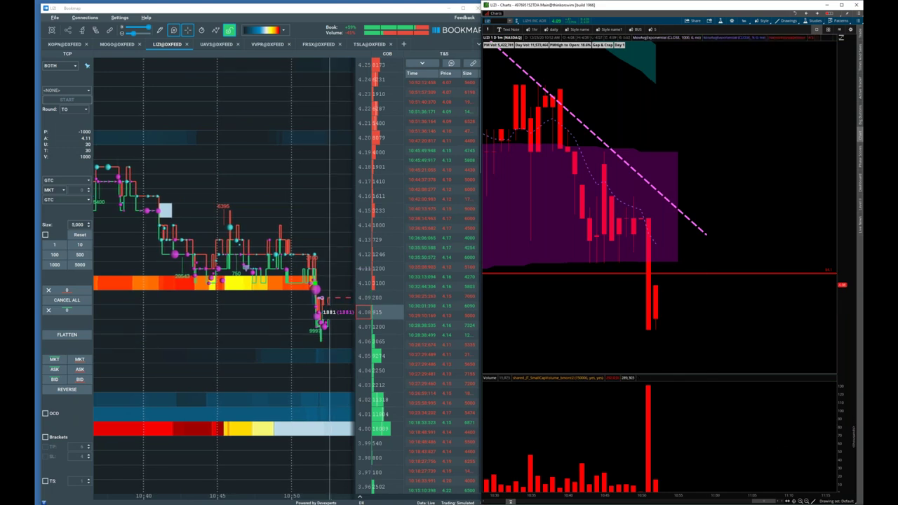
left_click(806, 500)
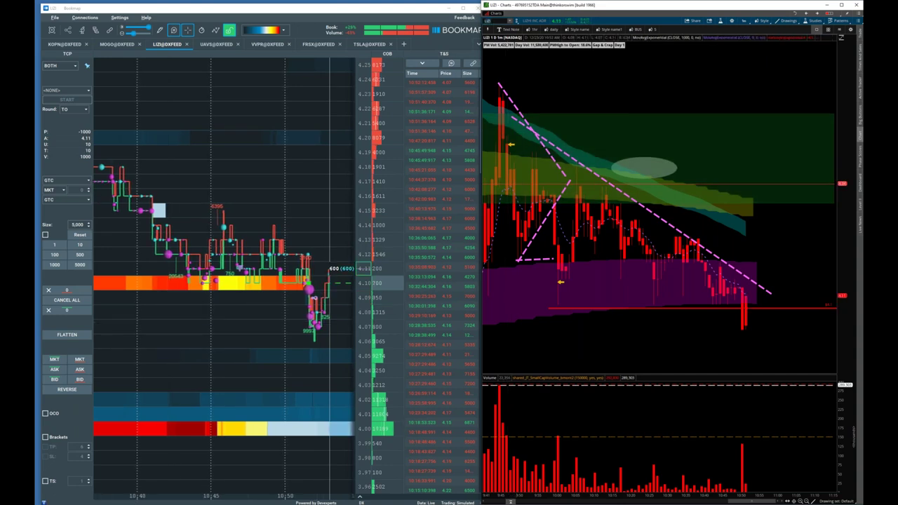
left_click(66, 335)
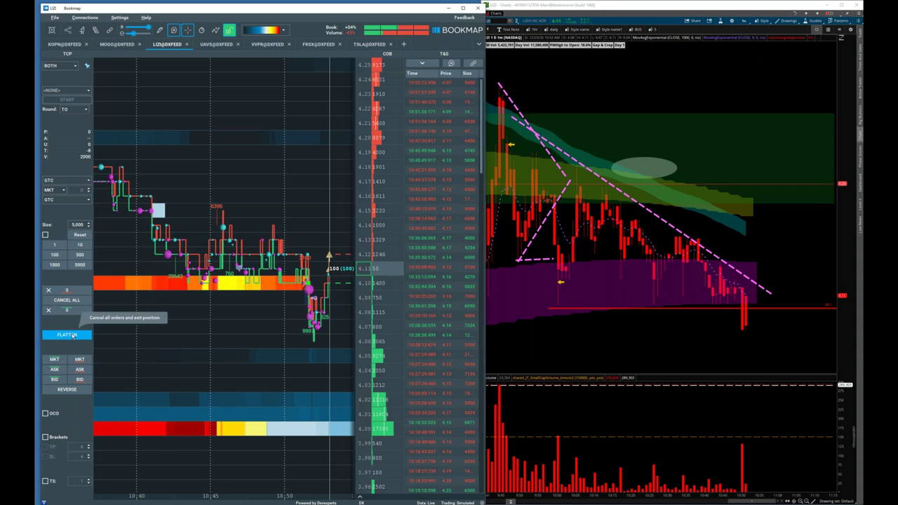
- Load TSLA in the chart and examine its newest candles against the triangle's flat lower line
left_click(500, 20)
type("T")
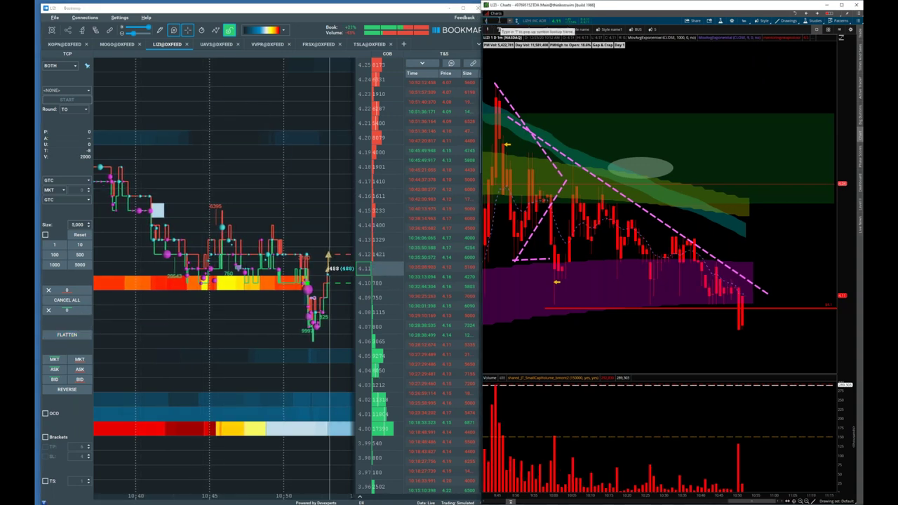
type("SLA")
key("Return")
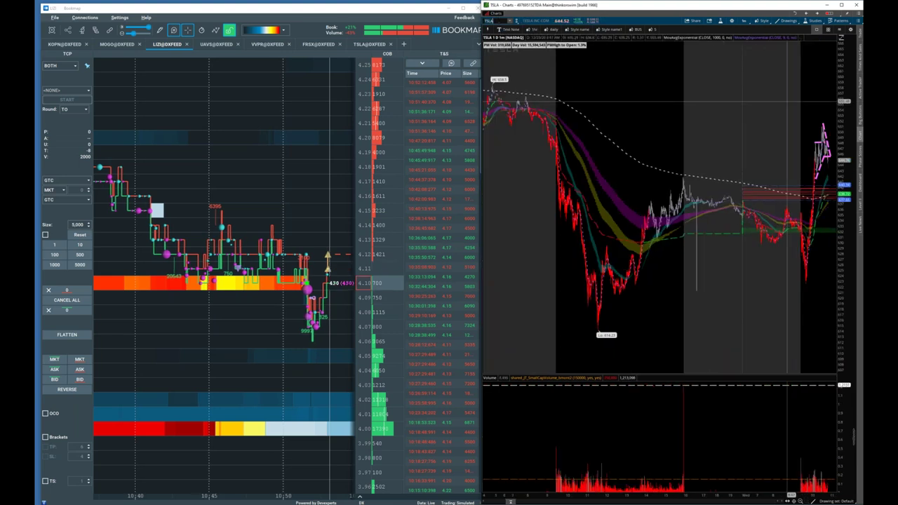
scroll(787, 101, "up", 5)
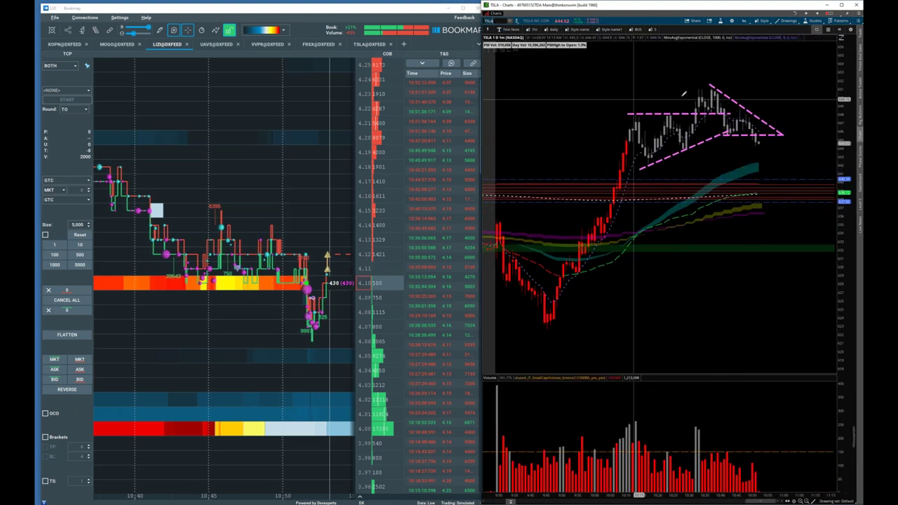
scroll(684, 94, "up", 2)
- Examine TSLA's heatmap liquidity levels and price action back to before 10:00
left_click(357, 44)
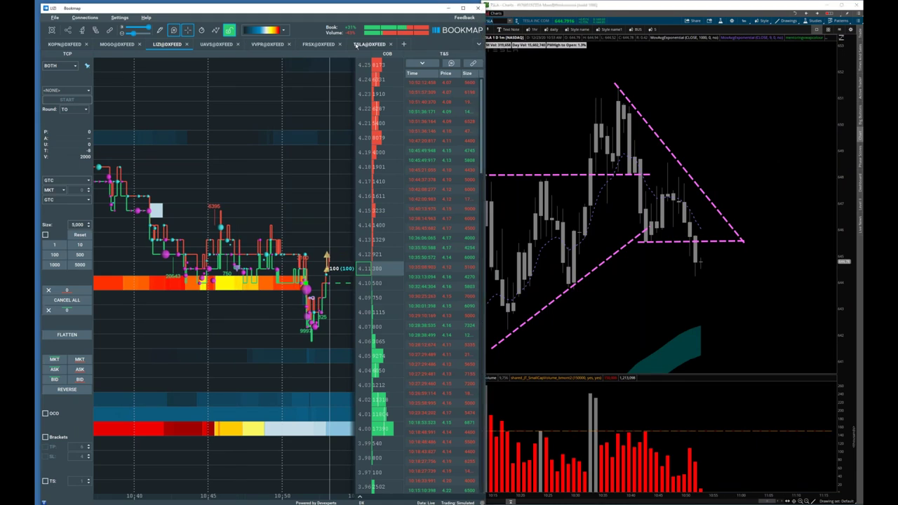
scroll(334, 243, "down", 6)
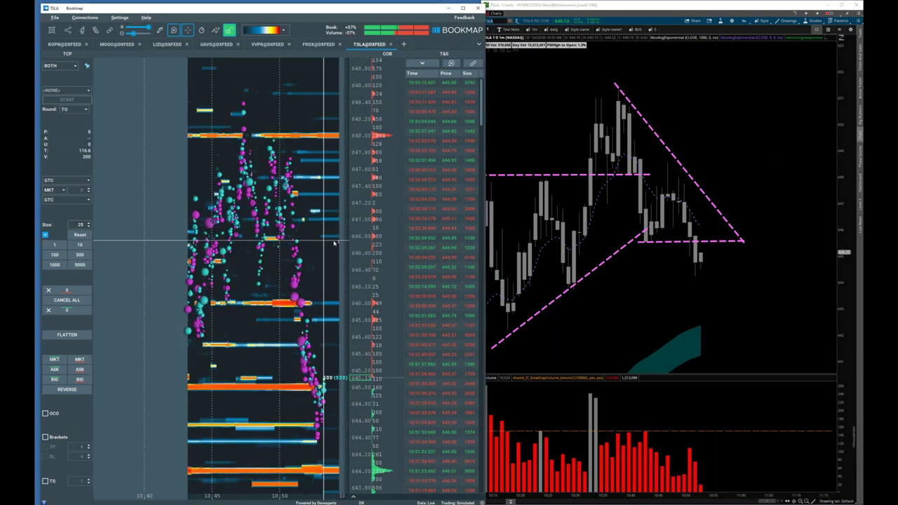
scroll(333, 243, "down", 3)
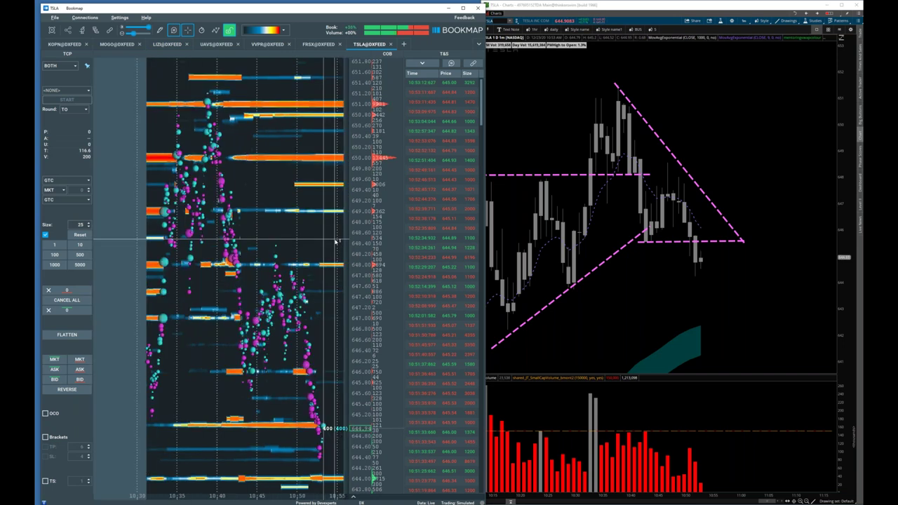
scroll(335, 242, "down", 4)
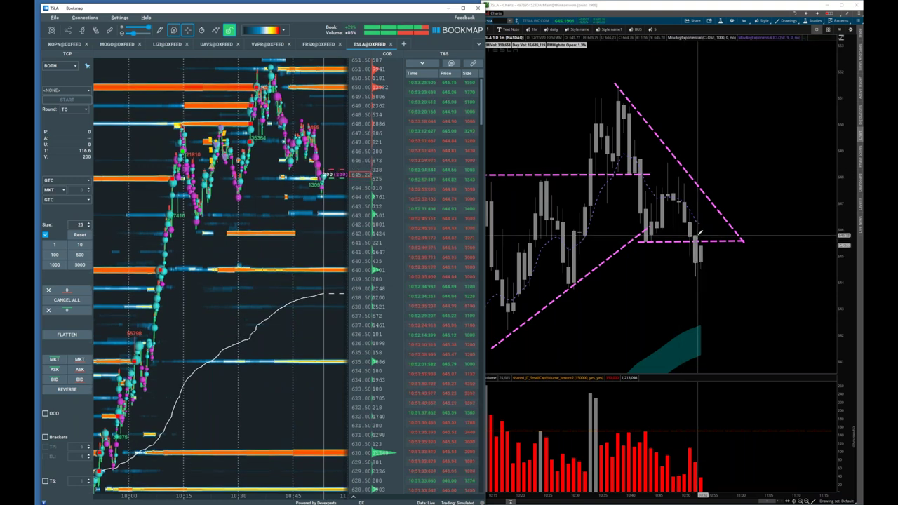
scroll(293, 234, "up", 3)
scroll(294, 235, "down", 3)
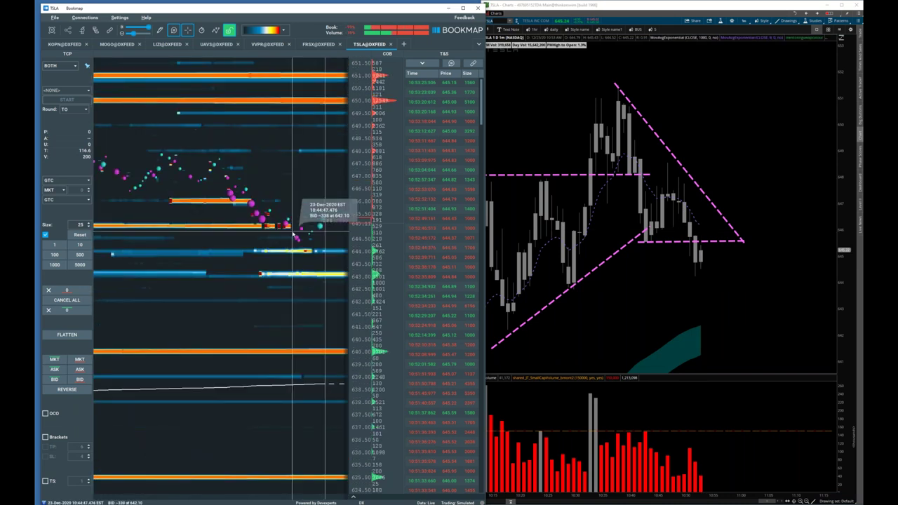
- Examine VVPR's price action and liquidity levels in the heatmap back to before 09:30
left_click(267, 44)
scroll(260, 147, "down", 3)
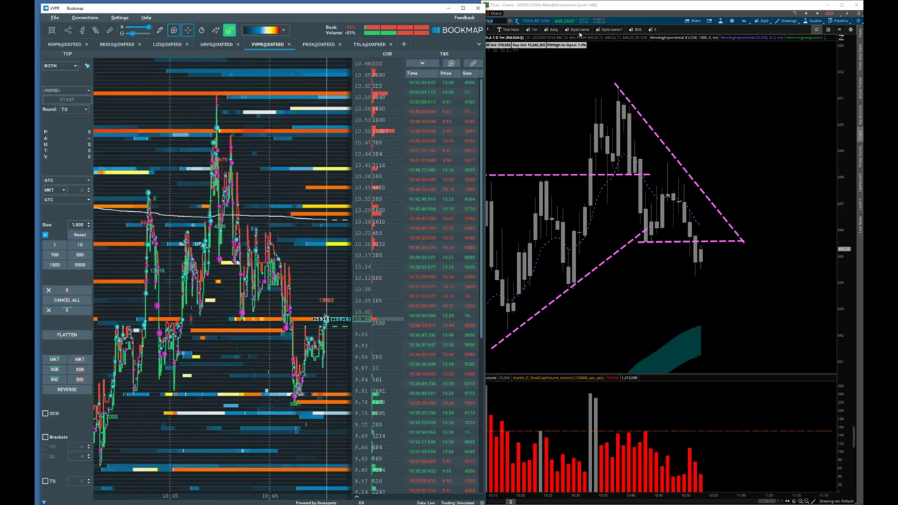
left_click(500, 21)
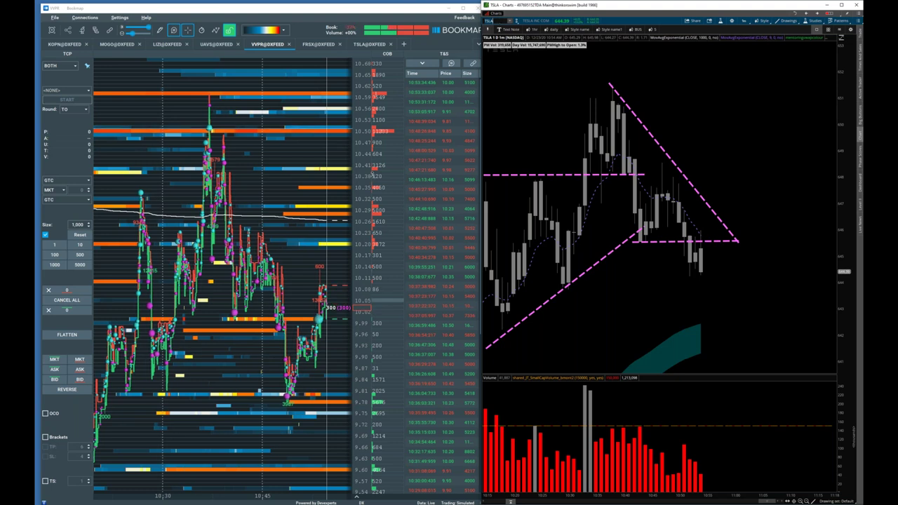
scroll(284, 365, "down", 3)
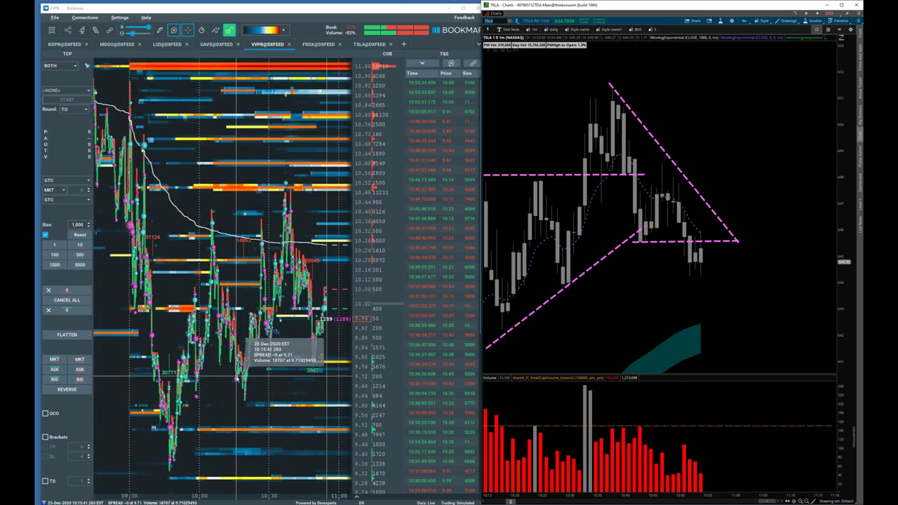
- Examine TSLA's heatmap liquidity levels and price action back to about 10:30
left_click(368, 44)
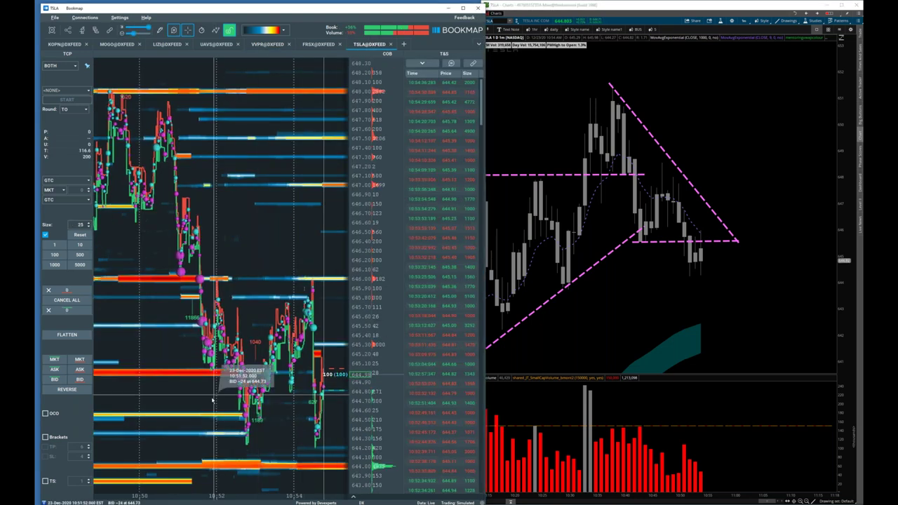
scroll(213, 400, "down", 4)
scroll(197, 301, "down", 3)
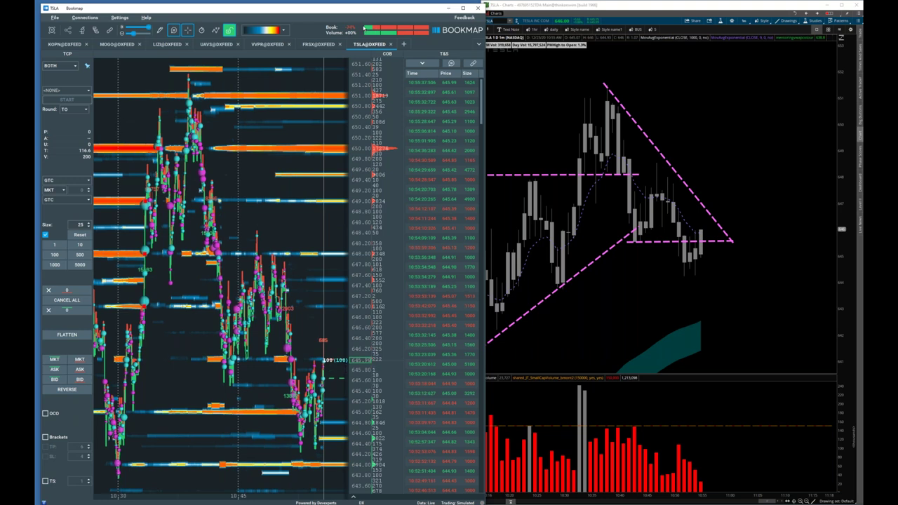
left_click_drag(354, 11, 359, 2)
scroll(308, 156, "up", 3)
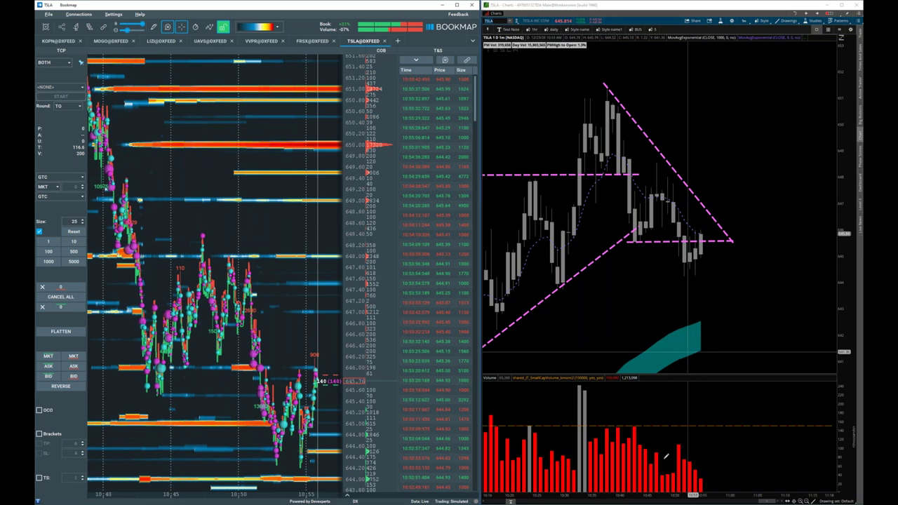
- Remove all drawings from the TSLA chart's default drawing set
scroll(666, 456, "down", 6)
scroll(754, 463, "up", 5)
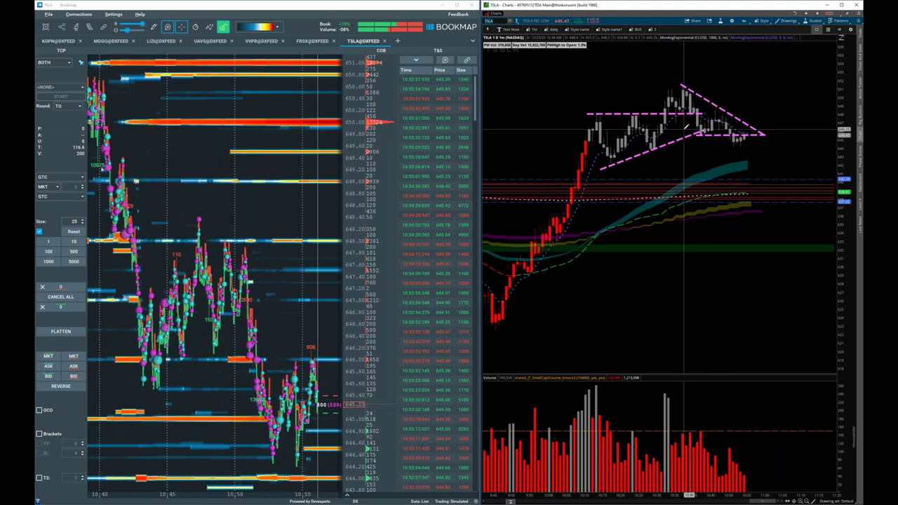
right_click(691, 133)
left_click(708, 186)
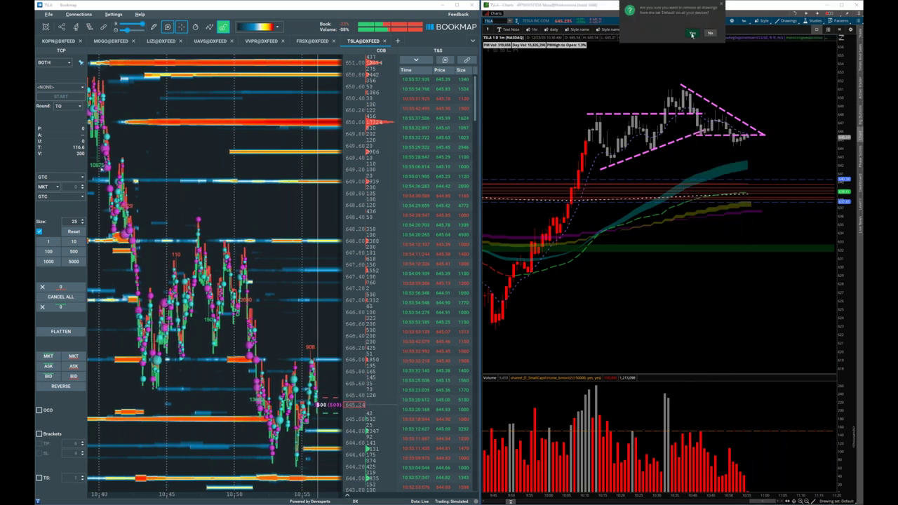
left_click(692, 33)
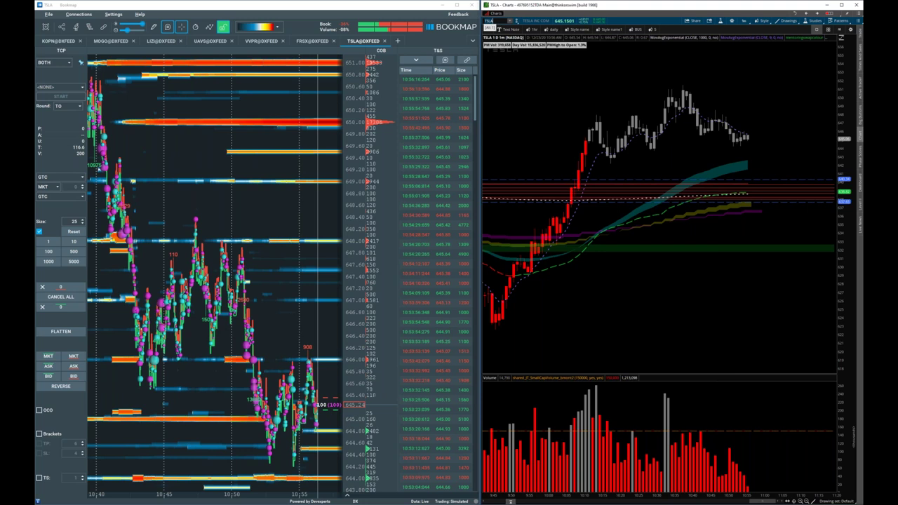
- Load VVPR in the chart and show its heatmap, focusing on today's candles
key("Return")
left_click(264, 41)
left_click_drag(743, 105, 832, 105)
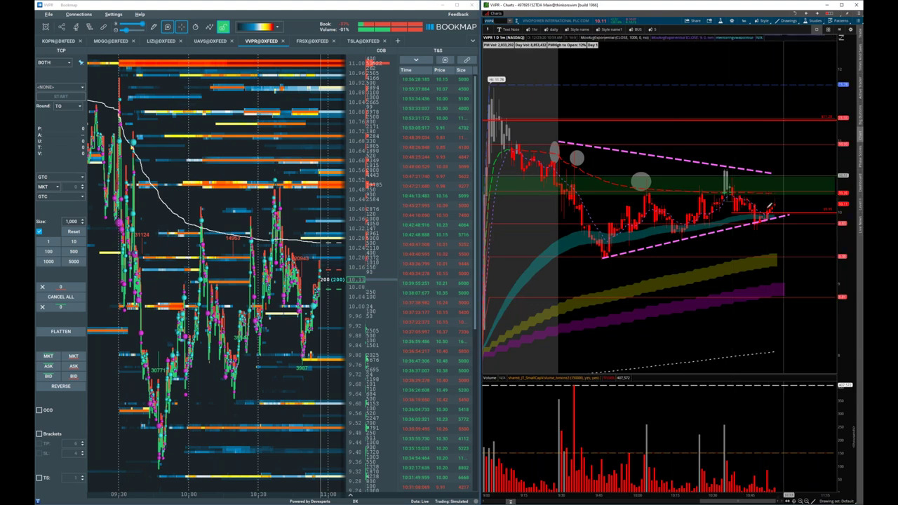
- Load LIZI in the chart and examine its candles and volume around the dashed downtrend line and red support line
type("L")
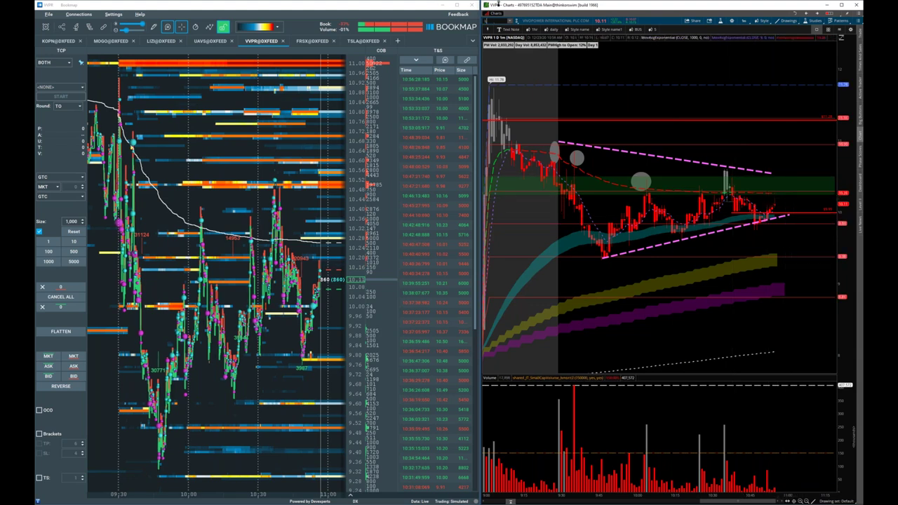
type("IZI")
key("Return")
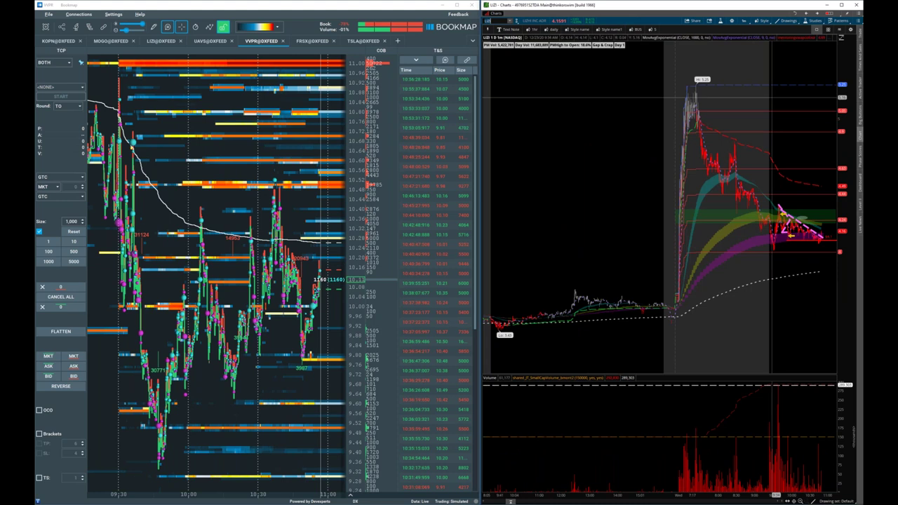
scroll(716, 251, "up", 3)
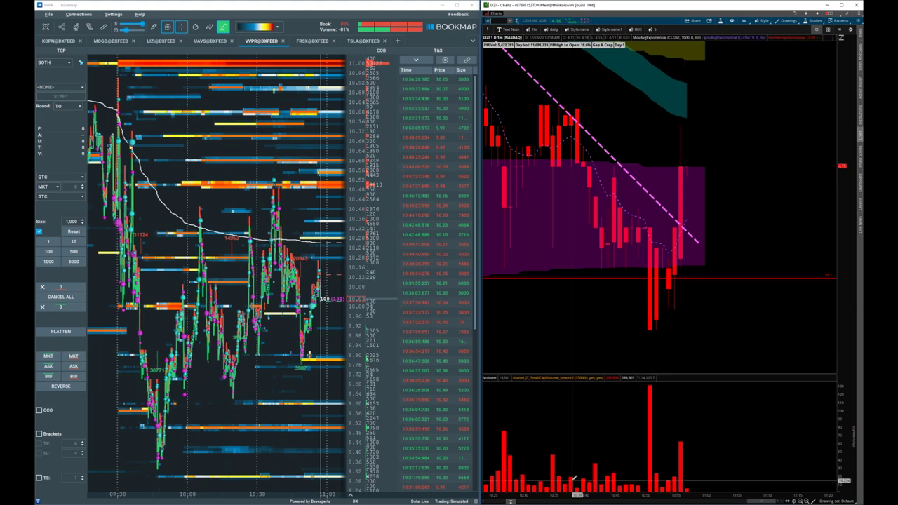
left_click_drag(573, 494, 678, 468)
scroll(677, 468, "down", 3)
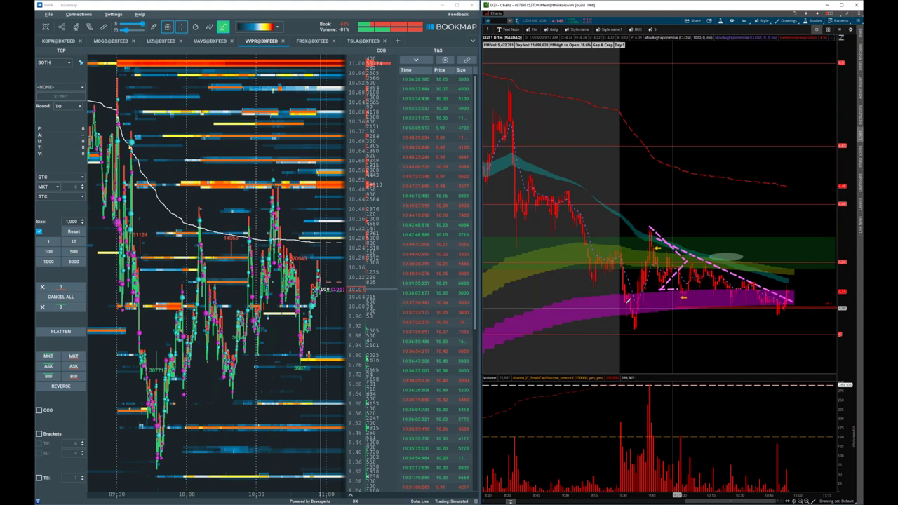
scroll(627, 301, "up", 3)
scroll(732, 299, "up", 5)
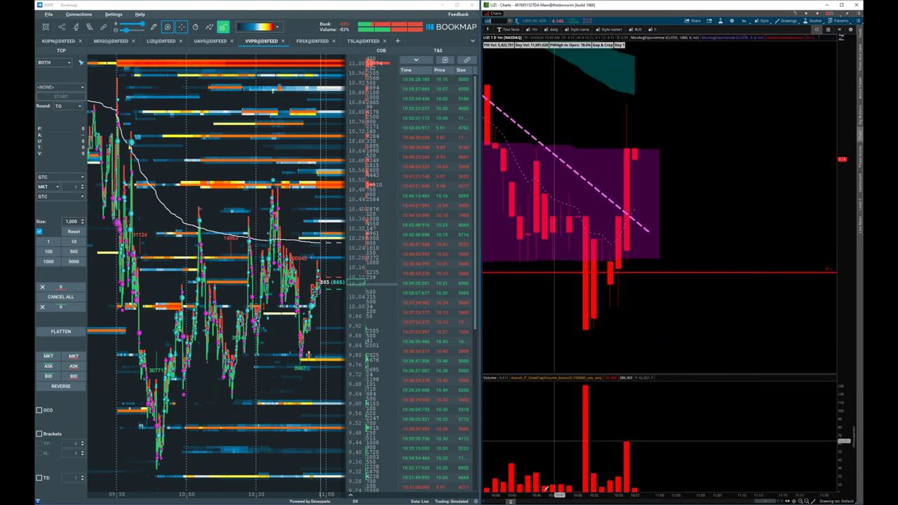
scroll(649, 465, "down", 3)
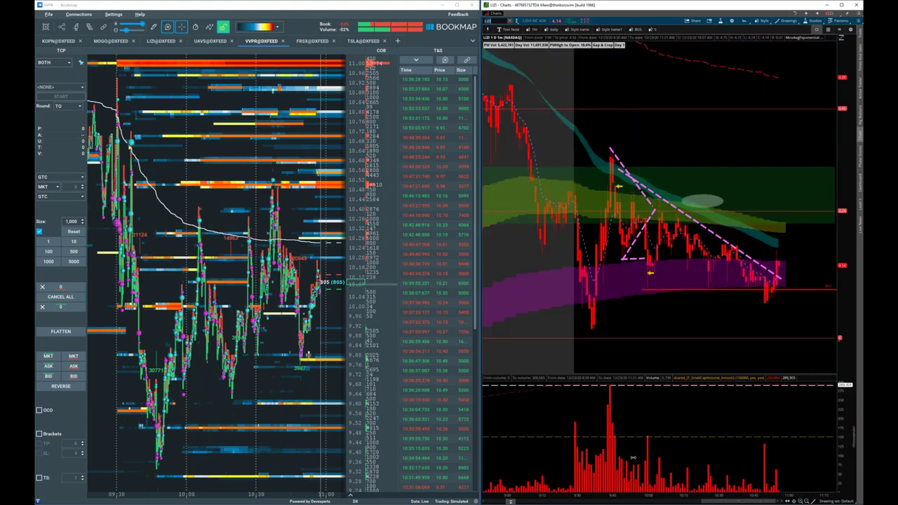
scroll(631, 456, "up", 3)
scroll(603, 435, "down", 2)
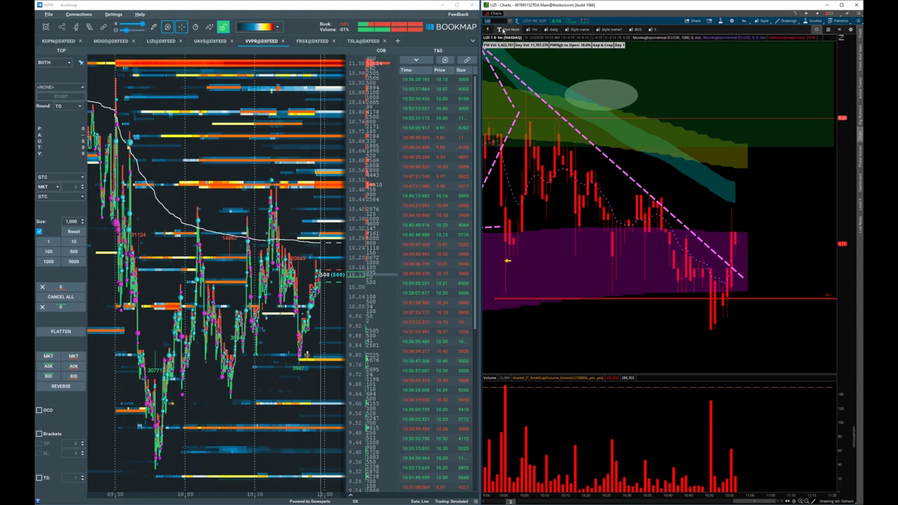
- Load TSLA in the chart and focus on its candles since about 09:45
type("TSLA")
key("Return")
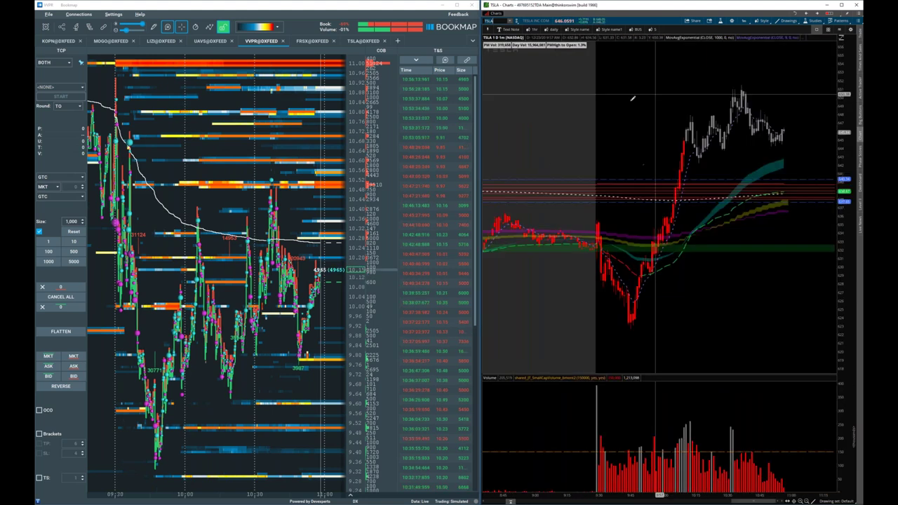
left_click_drag(621, 100, 862, 76)
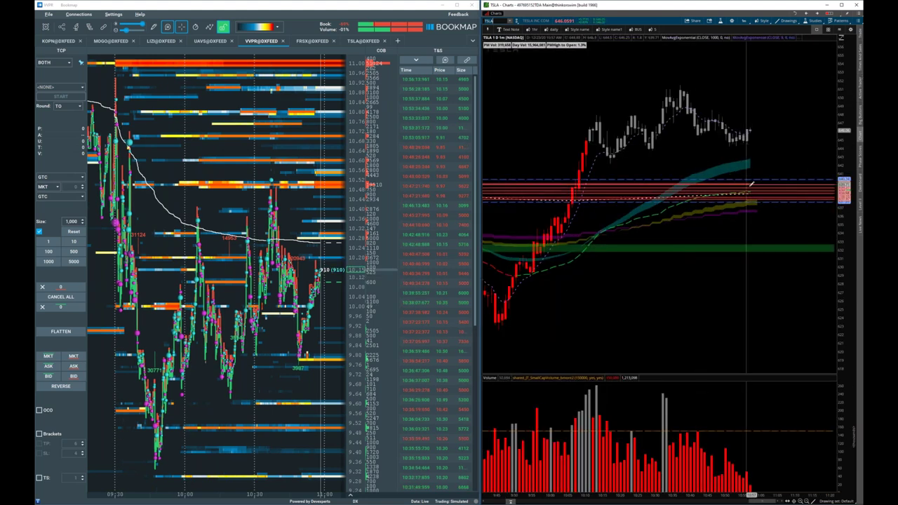
- Draw a rising trendline beneath TSLA's lows, extended past the newest candle, and another over its two main highs
middle_click(748, 133)
left_click(754, 147)
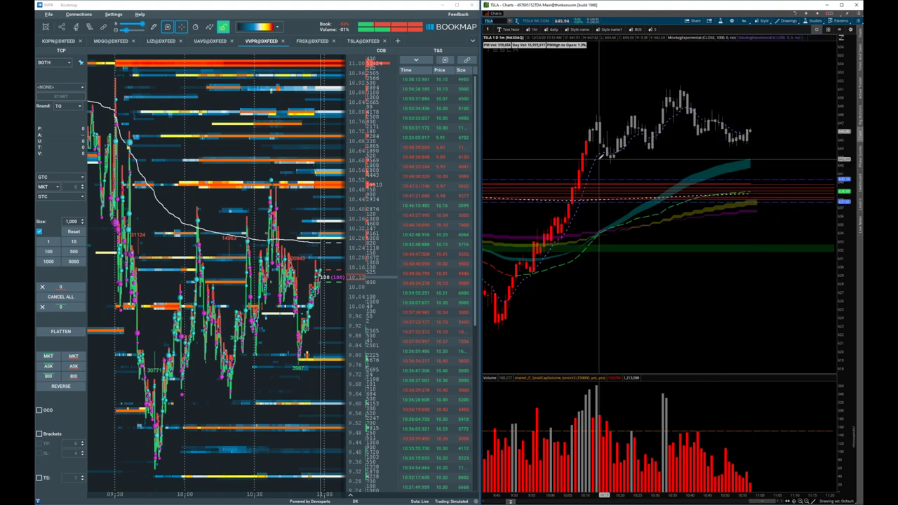
left_click(807, 141)
left_click_drag(592, 112, 679, 87)
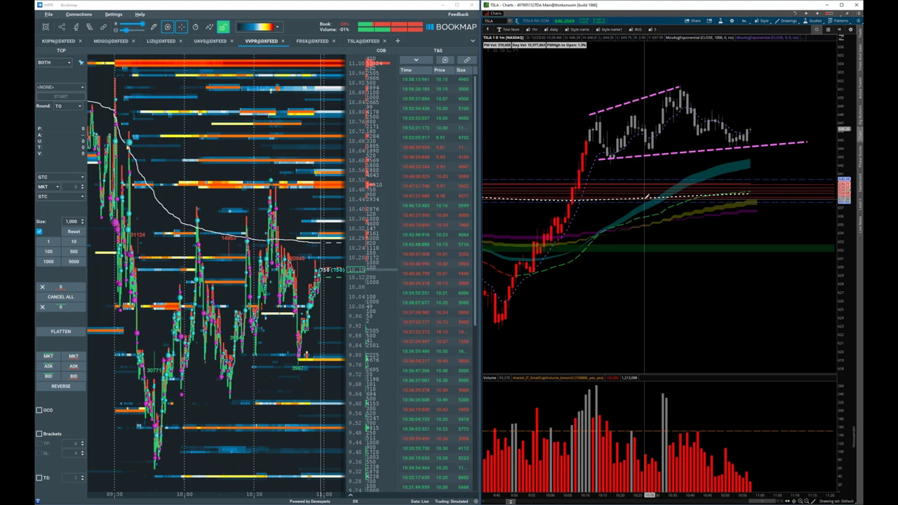
- Draw a second trendline along TSLA's rising price highs and a falling one across the two matching volume peaks
left_click_drag(545, 106, 836, 11)
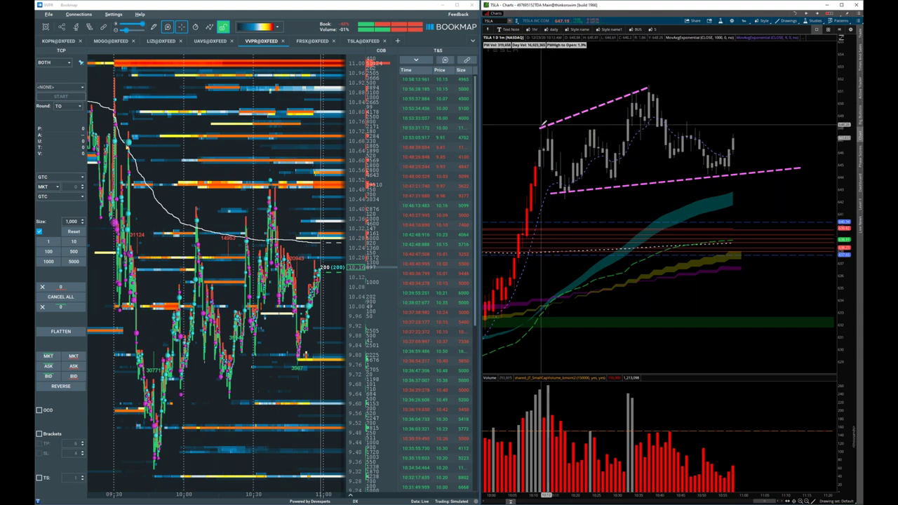
left_click(546, 127)
left_click_drag(608, 111, 648, 89)
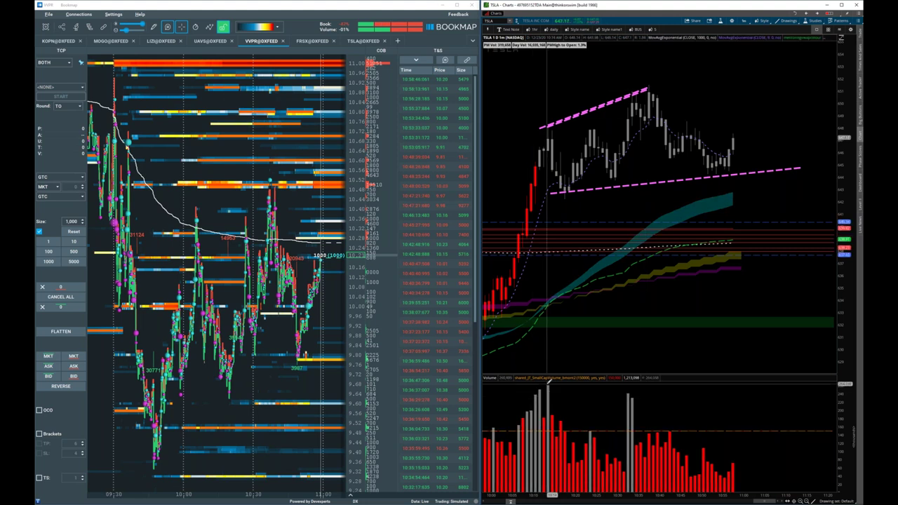
left_click_drag(561, 383, 635, 396)
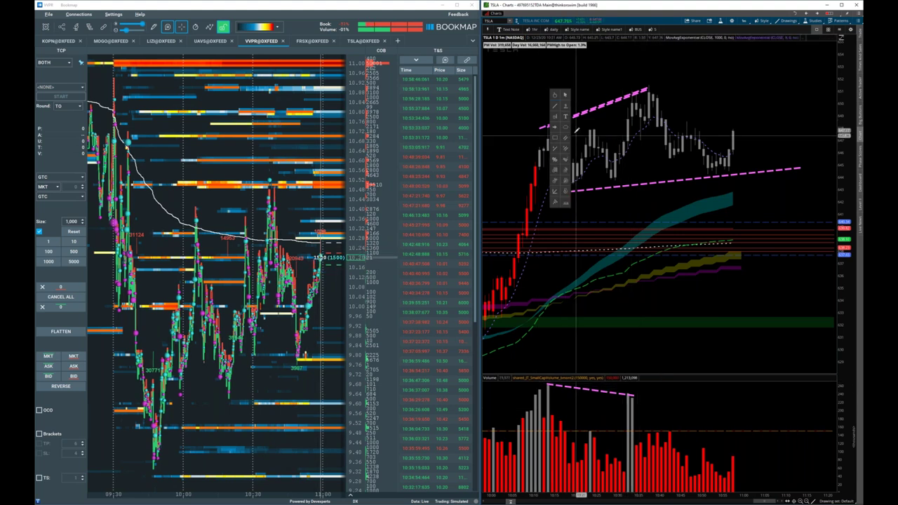
- Label the line over the price highs "higher highs" and the line over the volume peaks "lower highs"
left_click(565, 98)
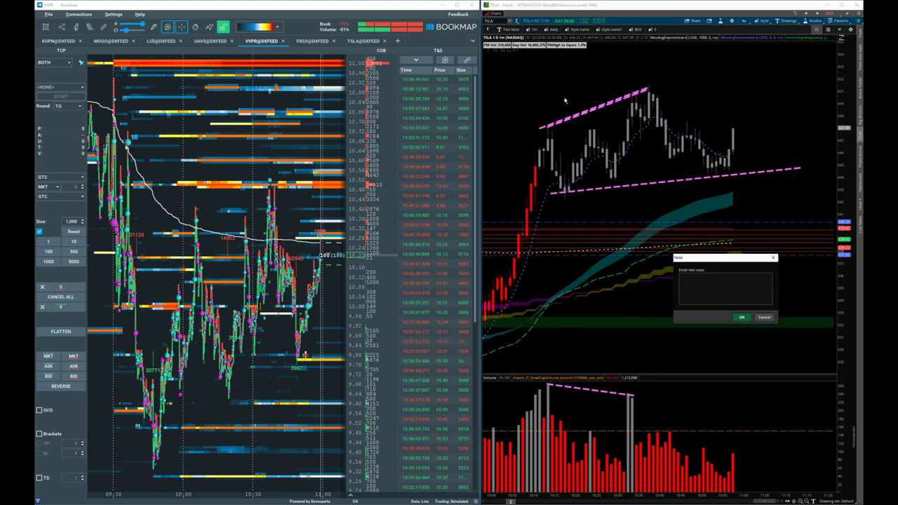
type("big")
type("her highs")
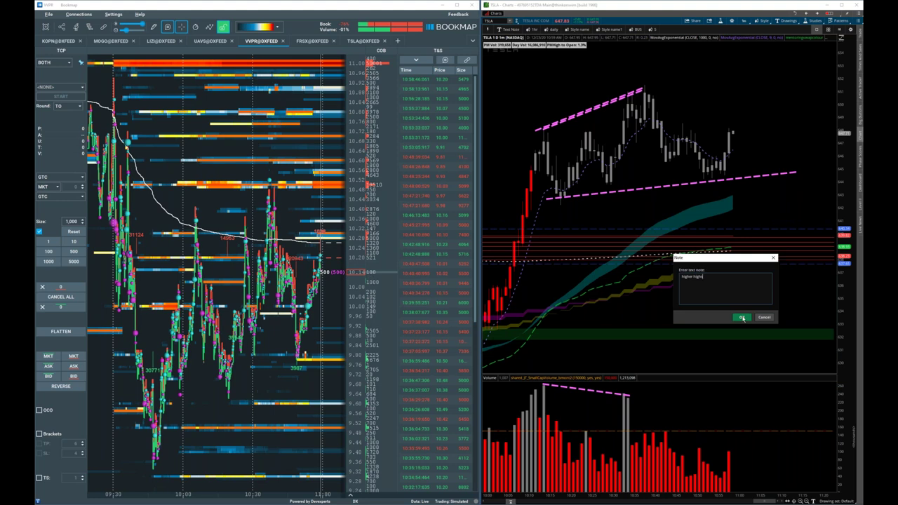
left_click(743, 319)
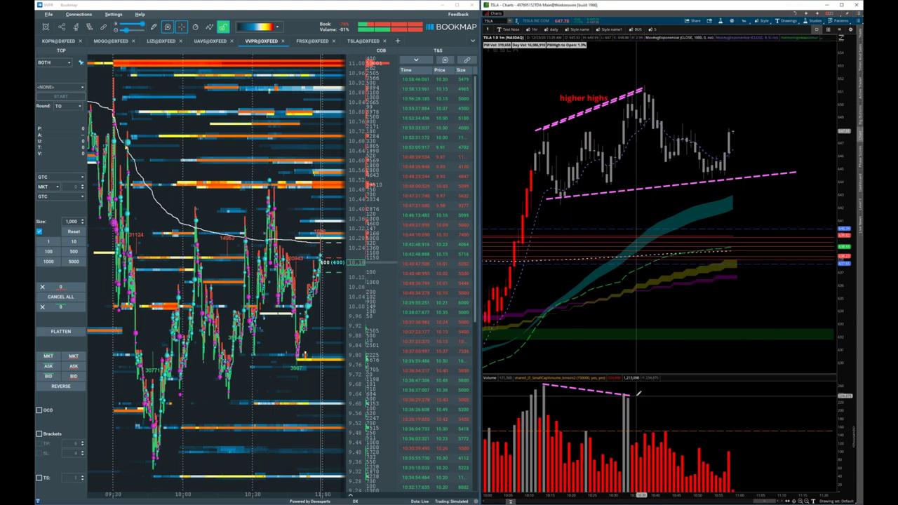
type("lower highs")
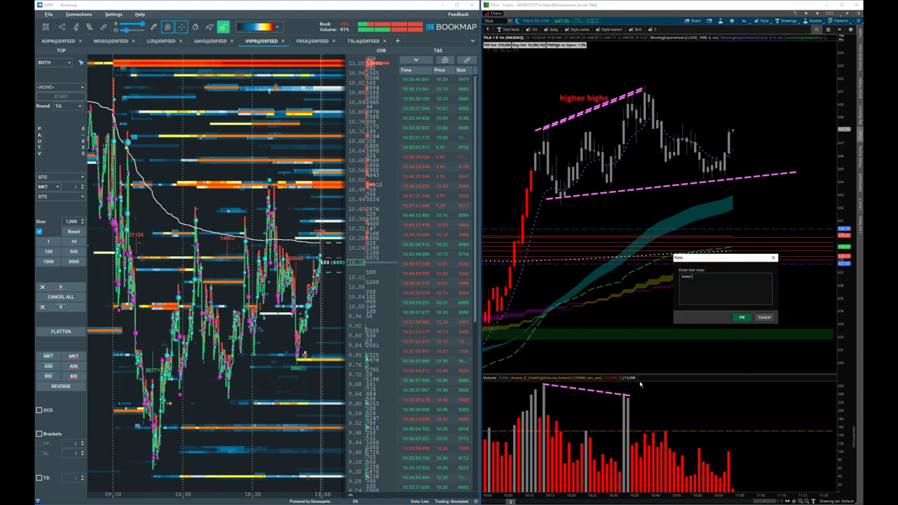
left_click(743, 319)
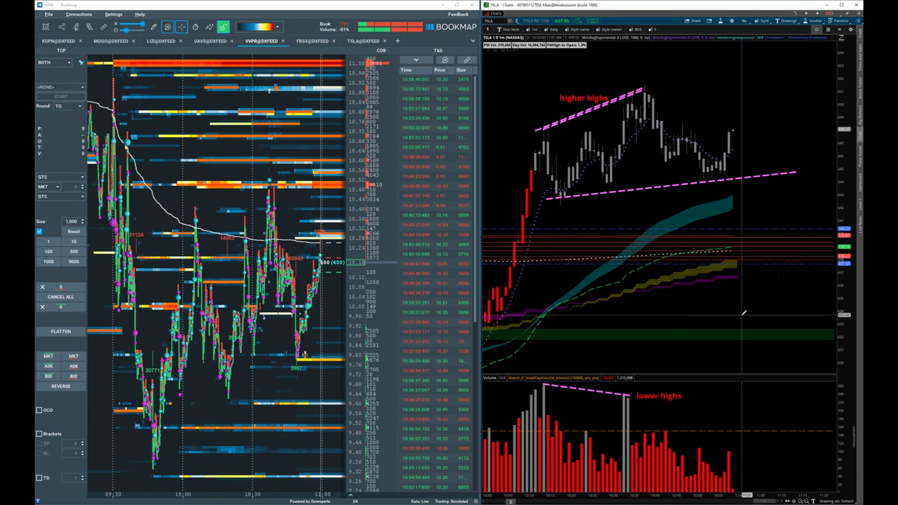
- Add the two-line note "divergence= reversal signal" above TSLA's candles and mark the price peak with a small ellipse
left_click(685, 63)
type("divergence?")
key("Return")
key("BackSpace")
key("BackSpace")
type("reversal signal")
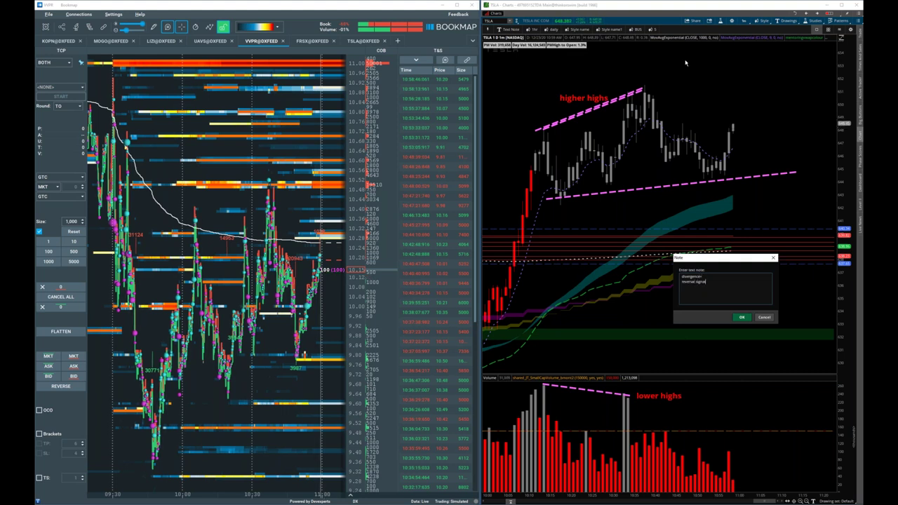
left_click(742, 317)
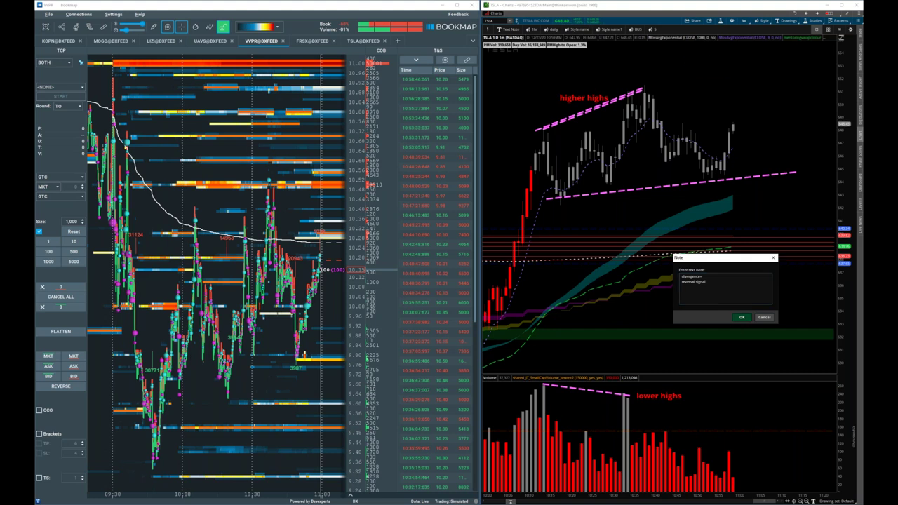
left_click(773, 258)
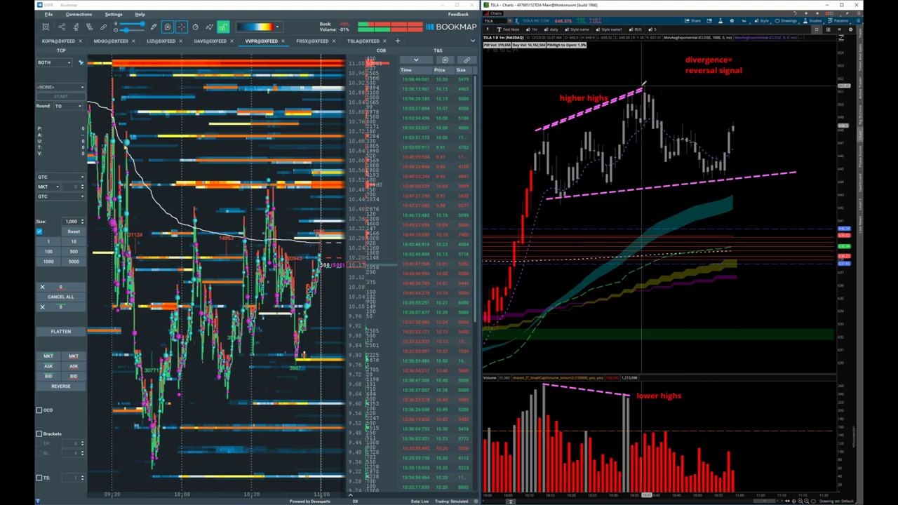
left_click(650, 102)
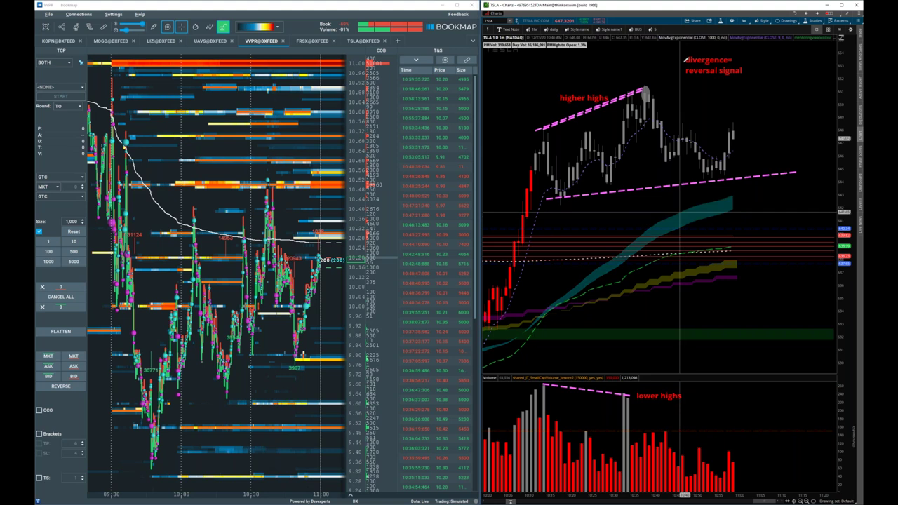
- Load LIZI in the chart and examine its newest candles against the dashed downtrend line
left_click(504, 20)
type("LIZI")
key("Return")
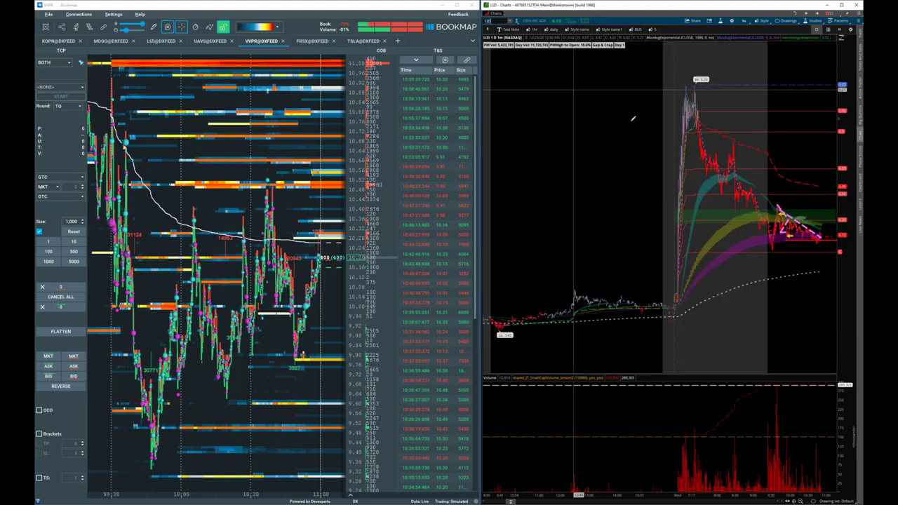
left_click_drag(750, 120, 810, 118)
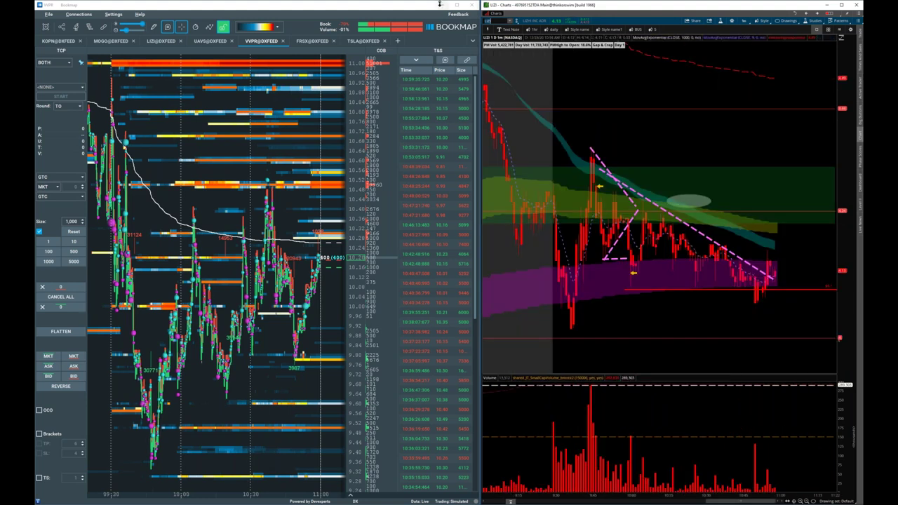
- Load FRSX in the chart and examine its candles since about 09:00
type("FRSX")
key("Return")
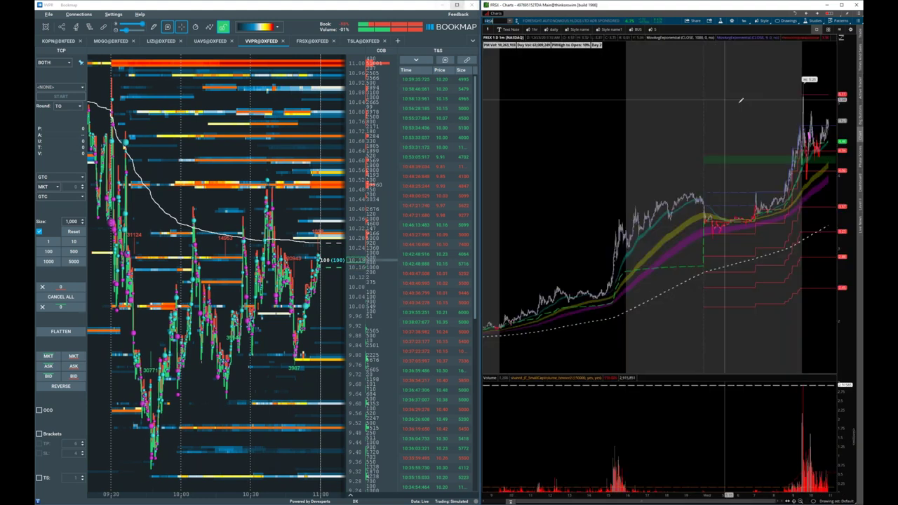
left_click_drag(785, 102, 832, 106)
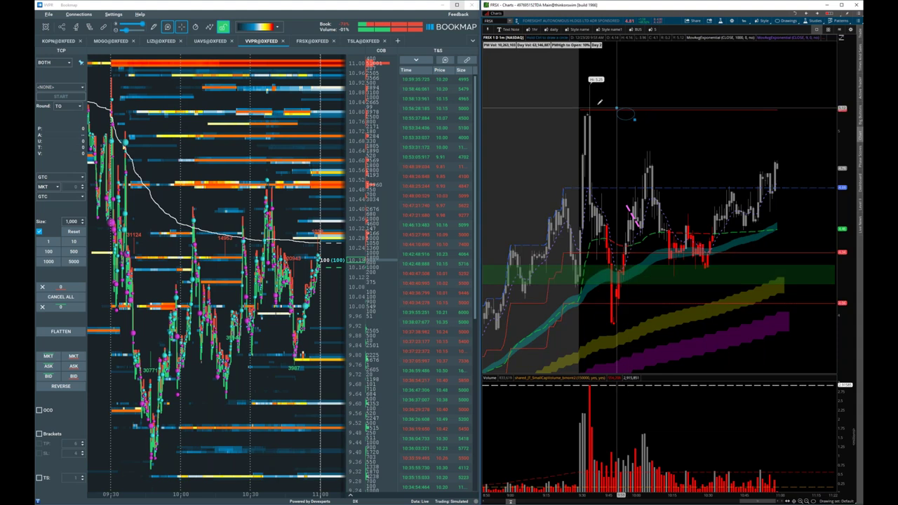
right_click(602, 106)
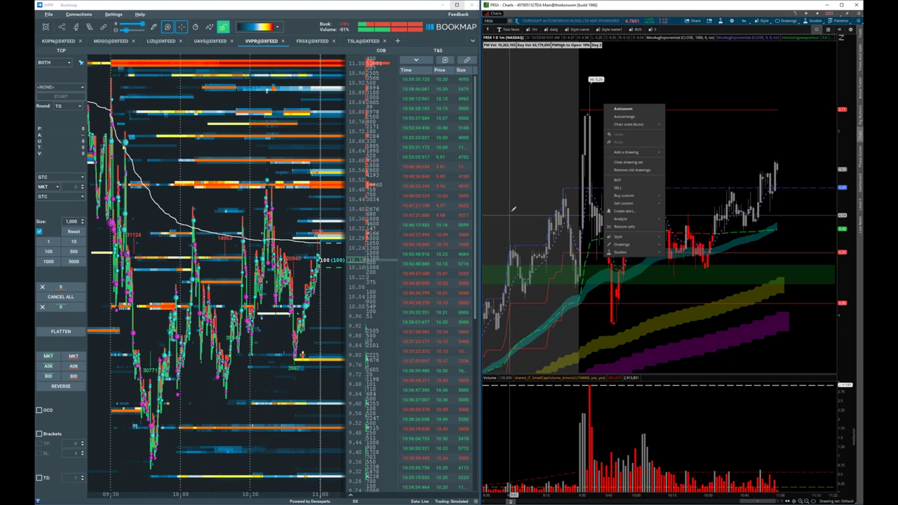
left_click(599, 196)
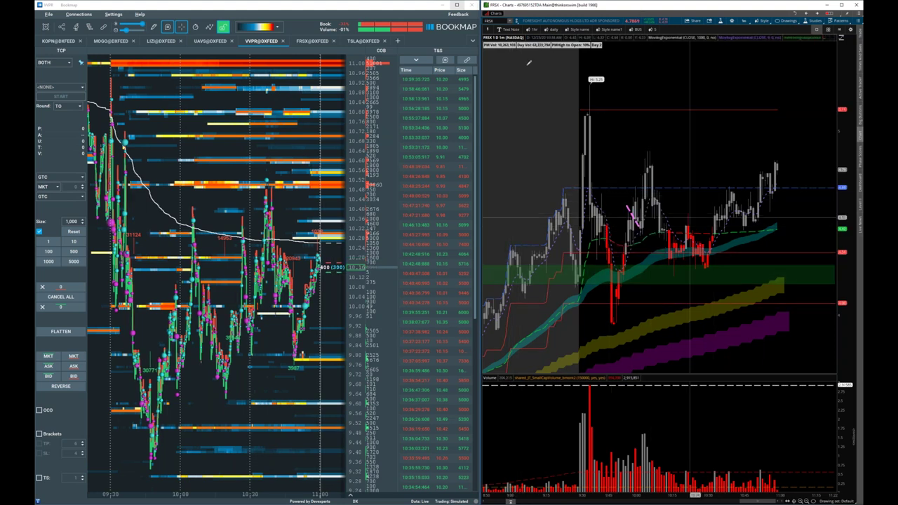
- Load AAPL in the chart
left_click(500, 21)
type("AAPL")
key("Return")
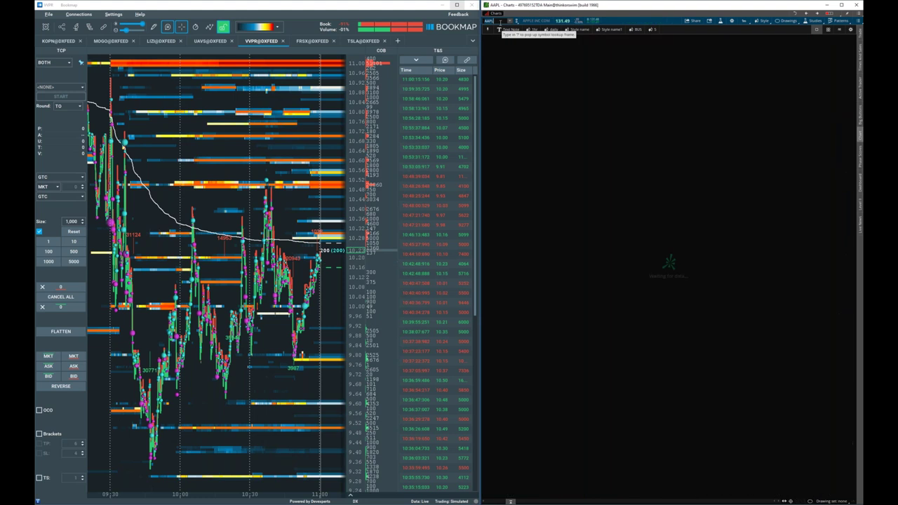